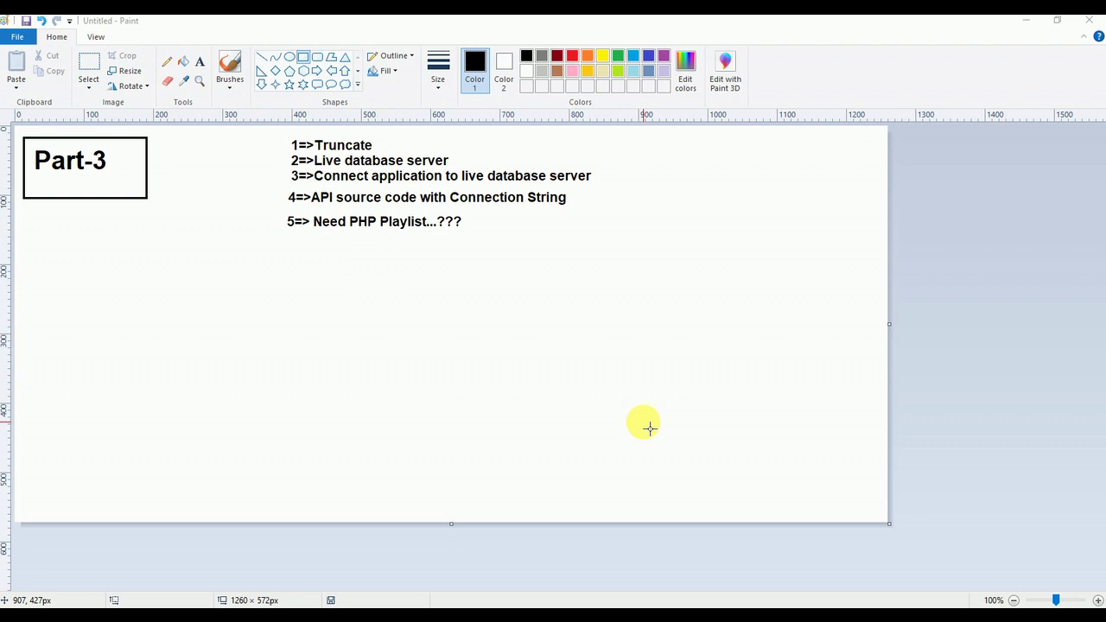
Select the Pencil tool for freehand sketching on the Part-3 checklist page.
click(168, 70)
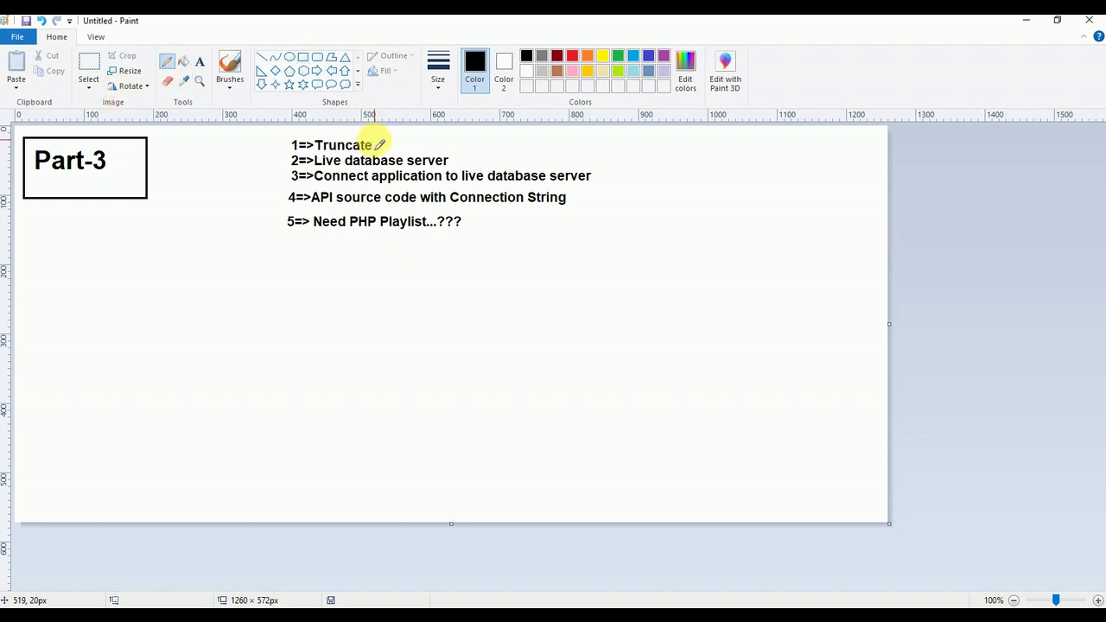
Set the pencil to the thickest width and sketch a brace beside the list.
click(437, 69)
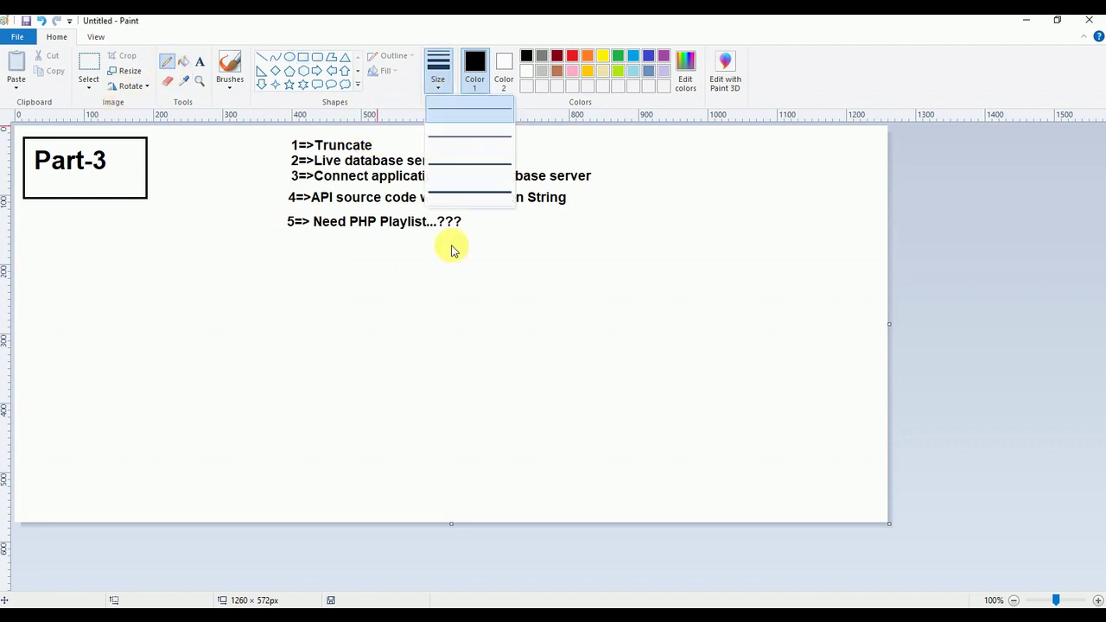
click(474, 196)
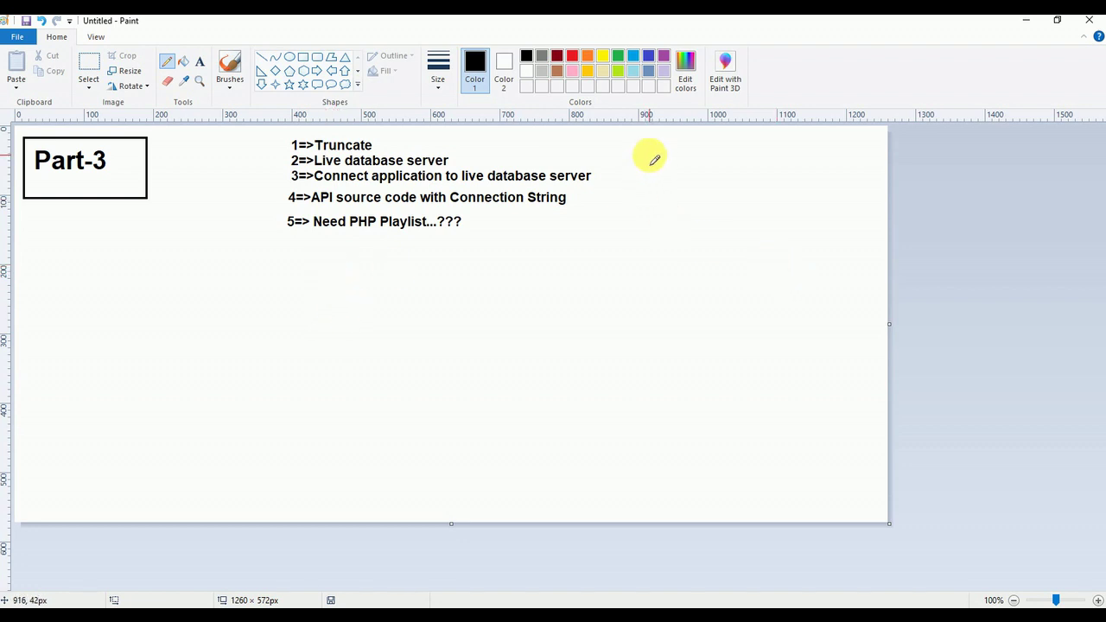
drag(661, 150, 674, 232)
drag(616, 268, 760, 210)
Undo both brace strokes and bring the Chrome browser forward.
key(ctrl+z)
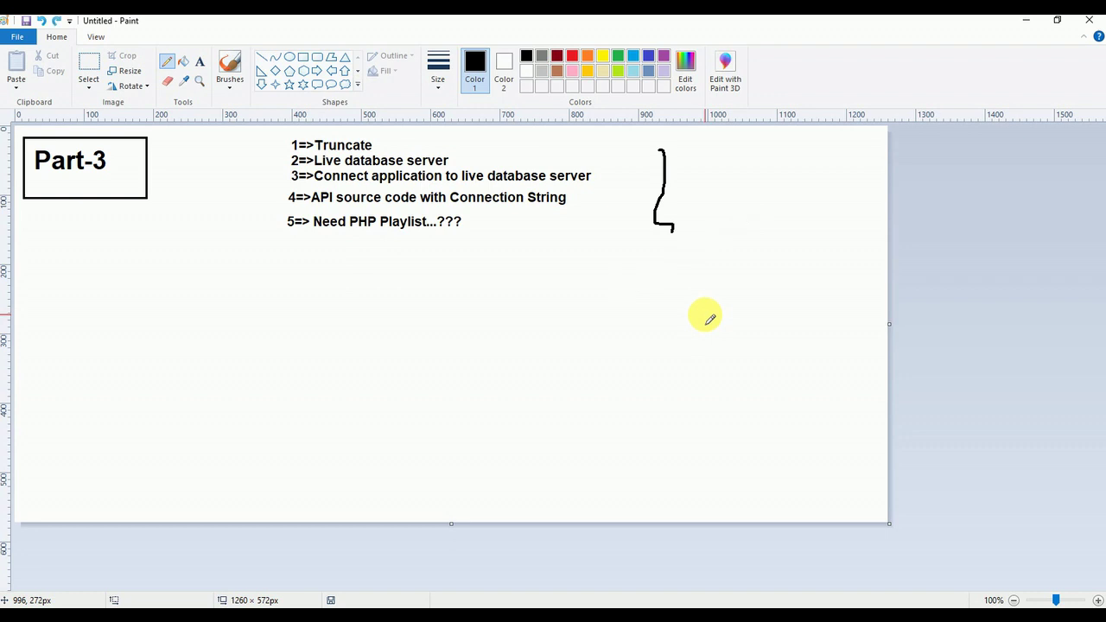
key(ctrl+z)
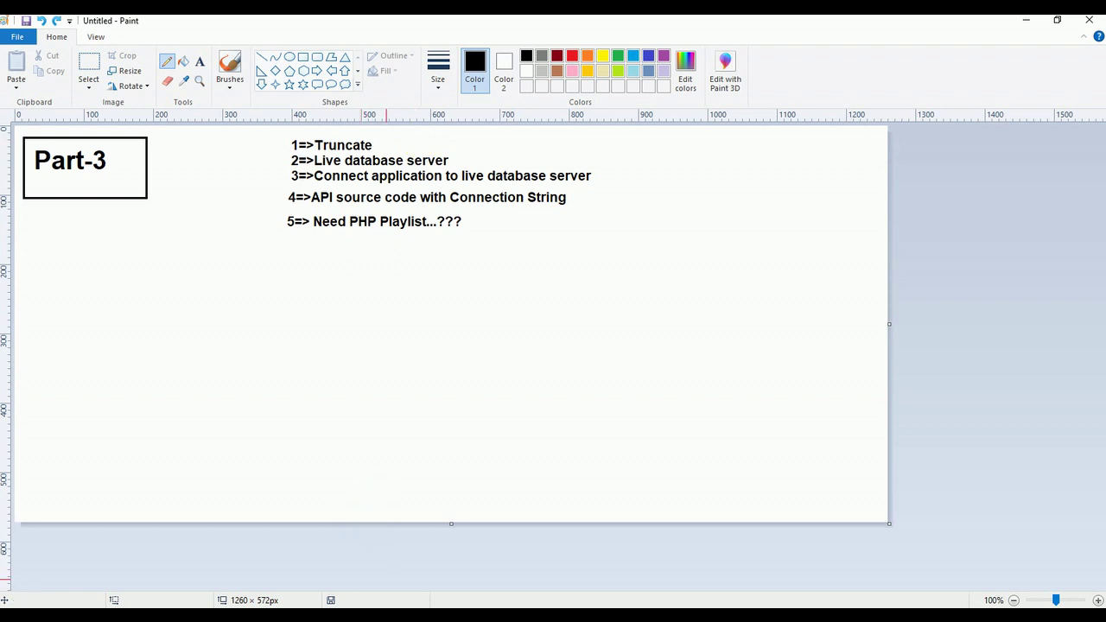
click(365, 584)
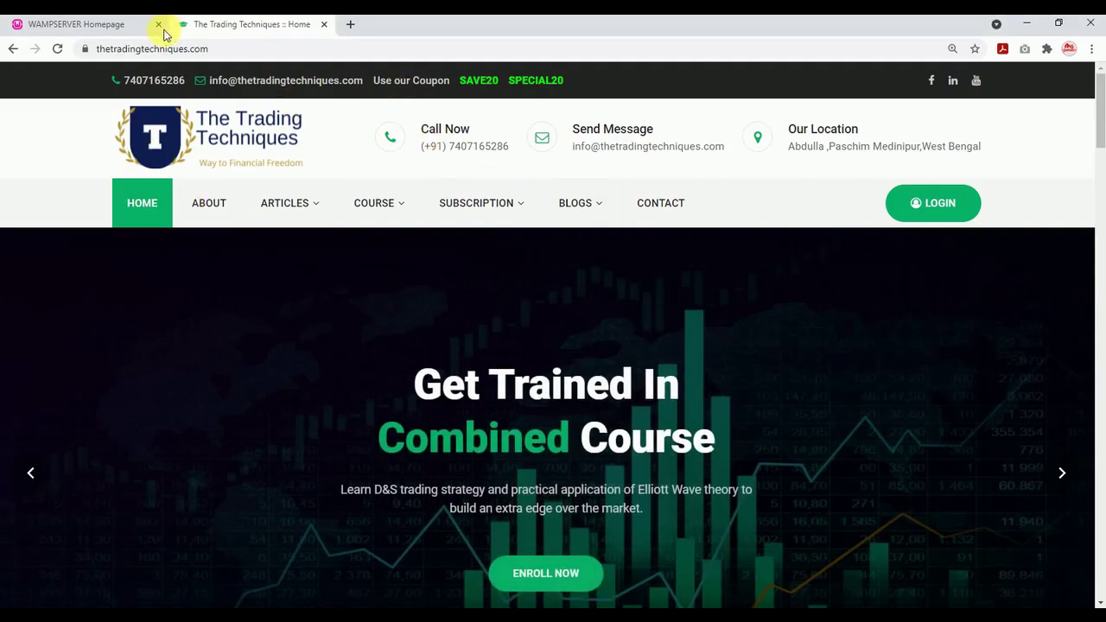
Log into phpMyAdmin from the WAMPSERVER page and view ecommdb's tbl_user column structure.
click(87, 28)
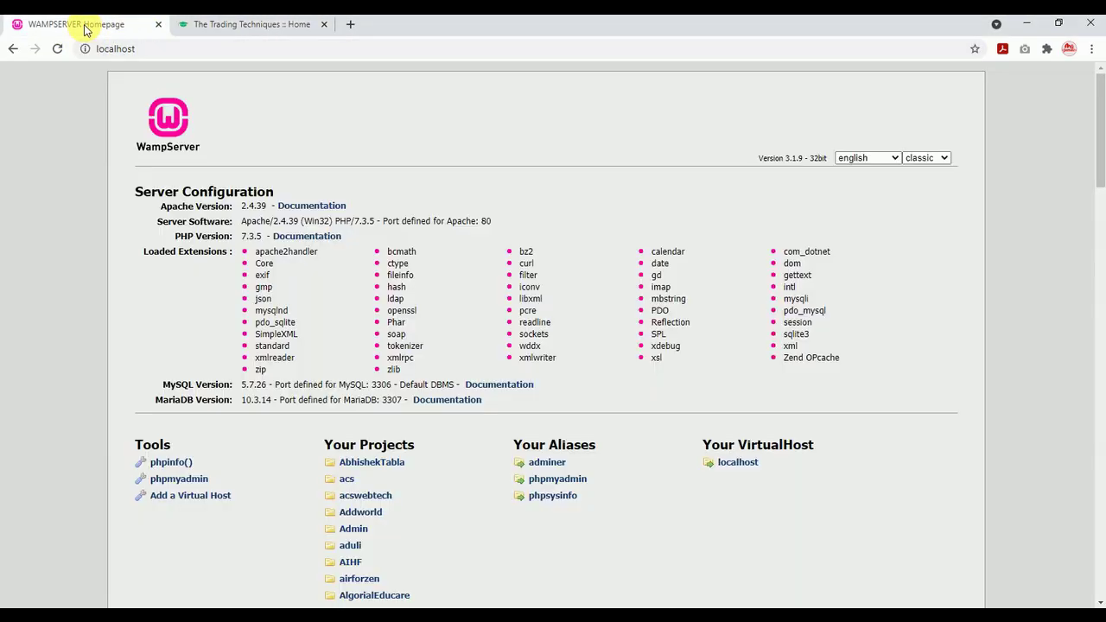
click(194, 480)
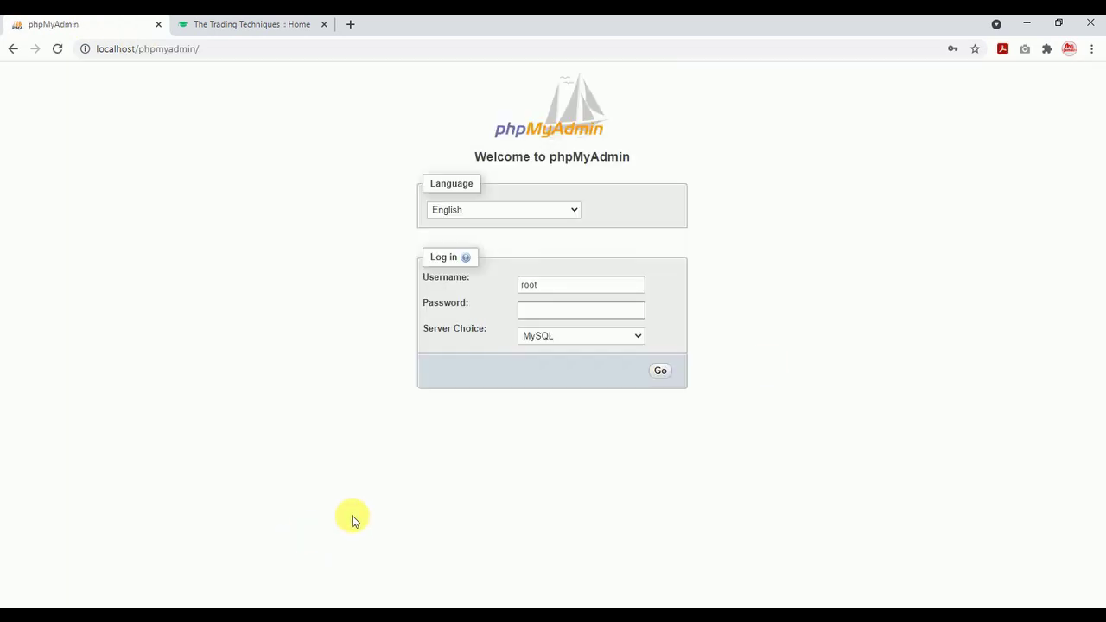
click(660, 371)
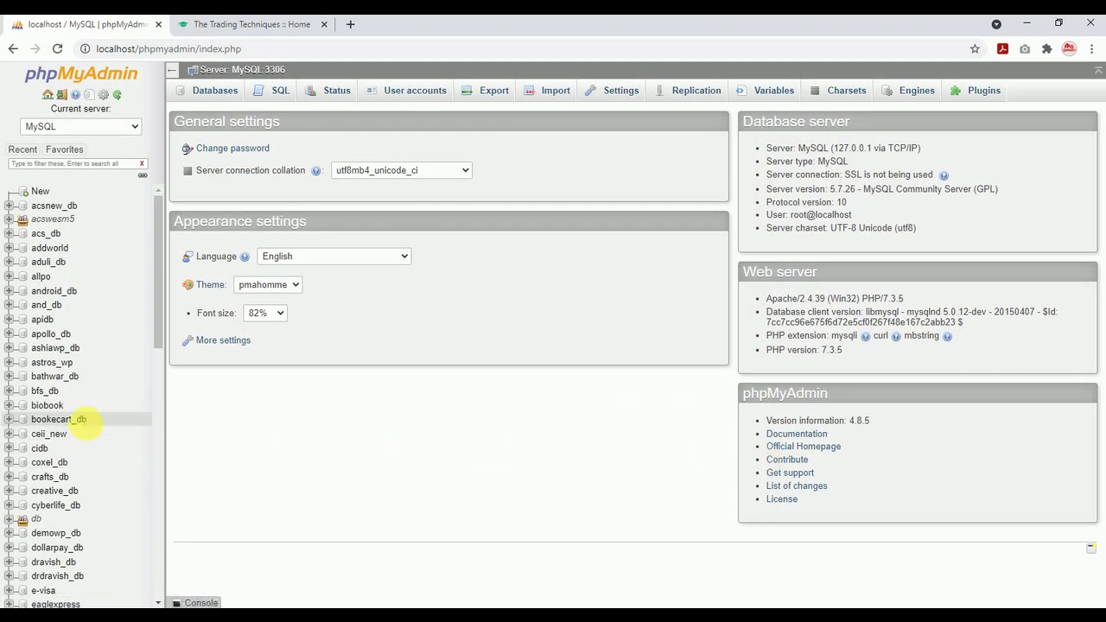
scroll(86, 419, down, 3)
scroll(81, 423, down, 2)
scroll(86, 406, up, 2)
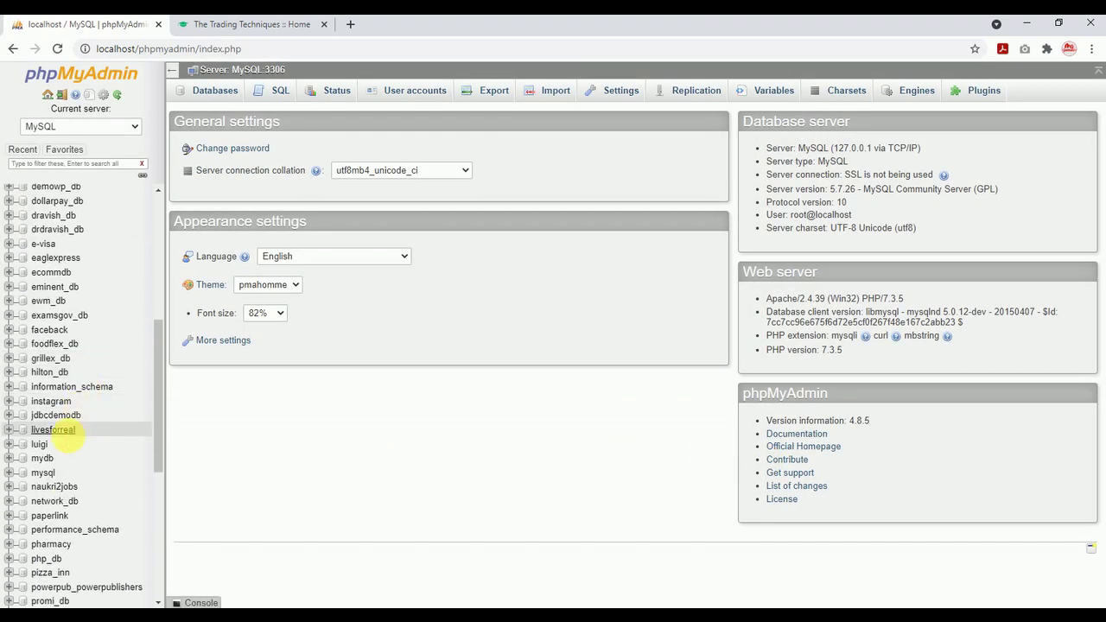
click(52, 272)
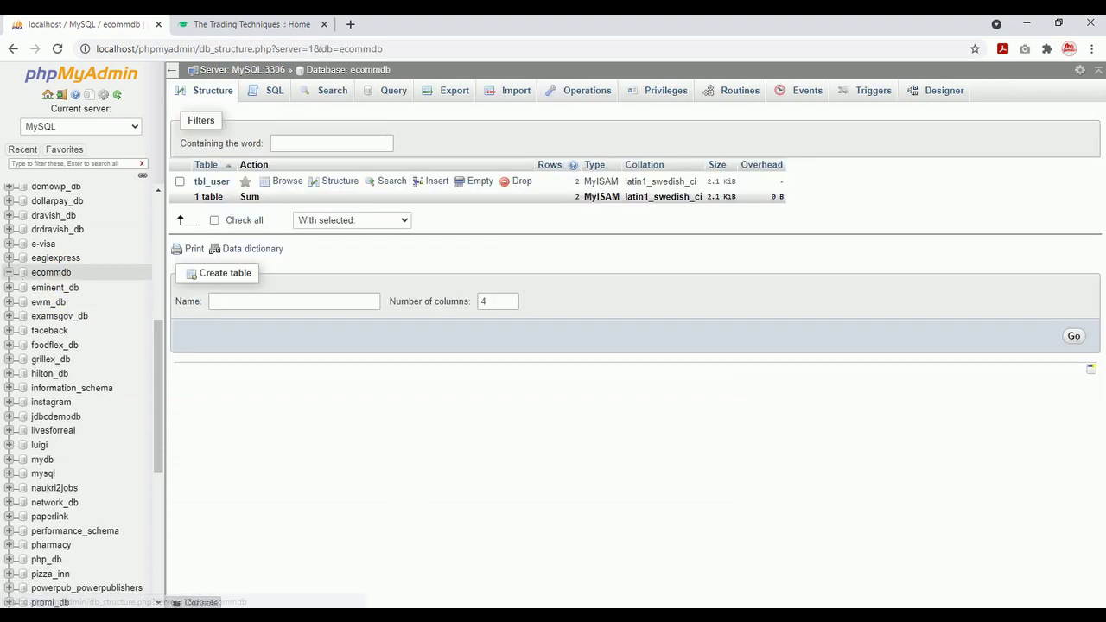
click(216, 181)
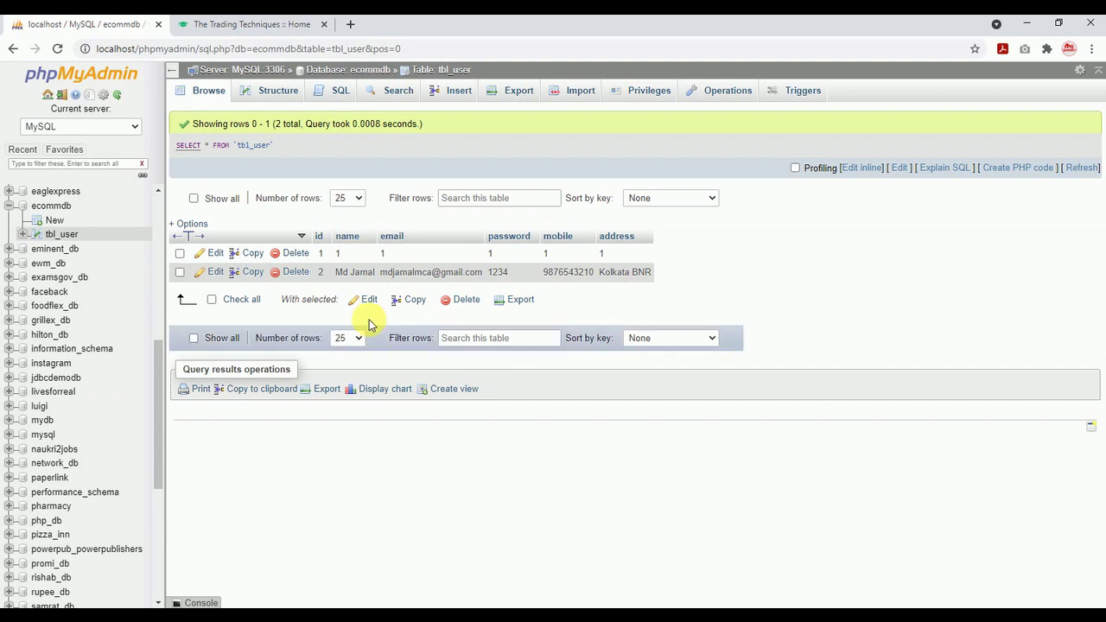
click(293, 100)
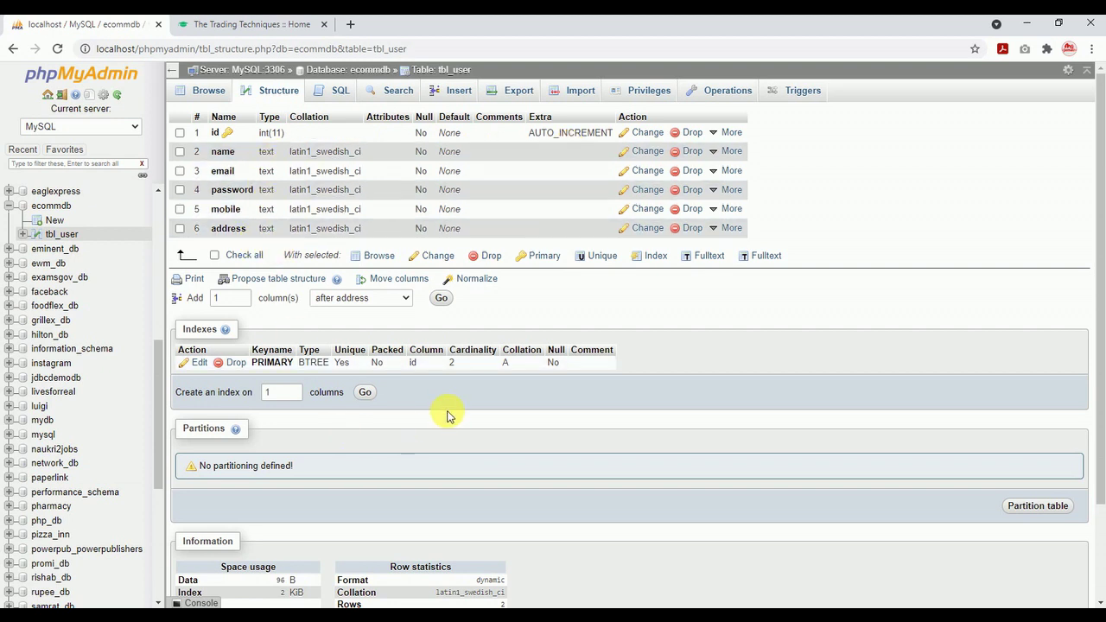
Run mspaint from the Windows Run dialog to open a blank Paint canvas.
key(super+r)
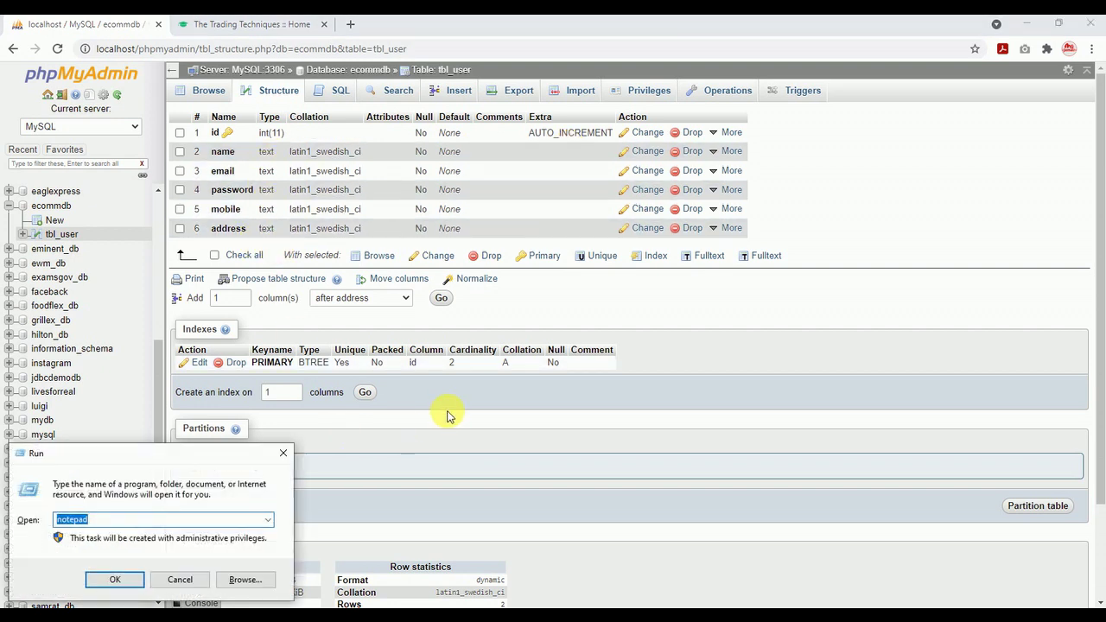
text(ms)
key(Down)
key(Down)
key(Down)
key(Down)
key(Down)
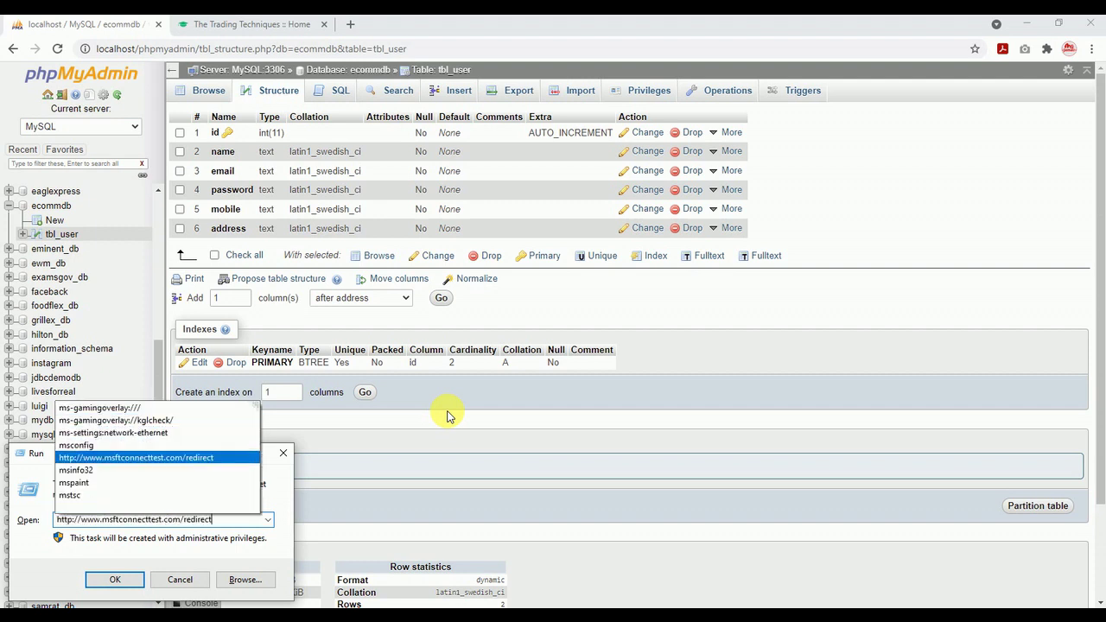
key(ctrl+a)
key(BackSpace)
text(mspaint)
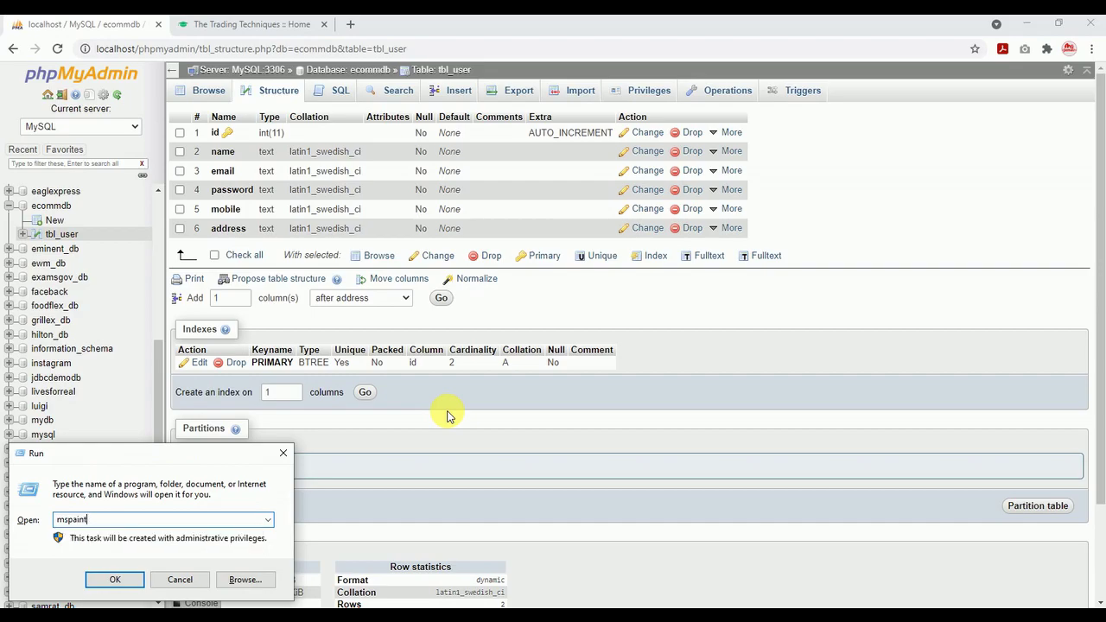
key(Return)
scroll(844, 417, down, 2)
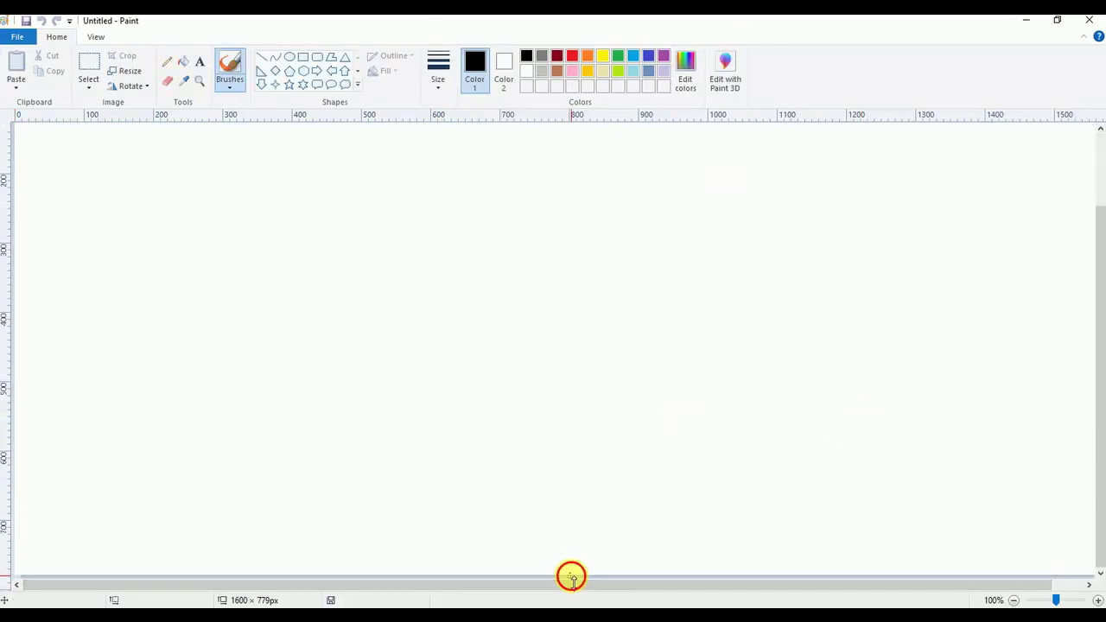
Shorten the canvas to about 500 px and draw a rectangle with a header line.
drag(571, 576, 566, 385)
click(303, 57)
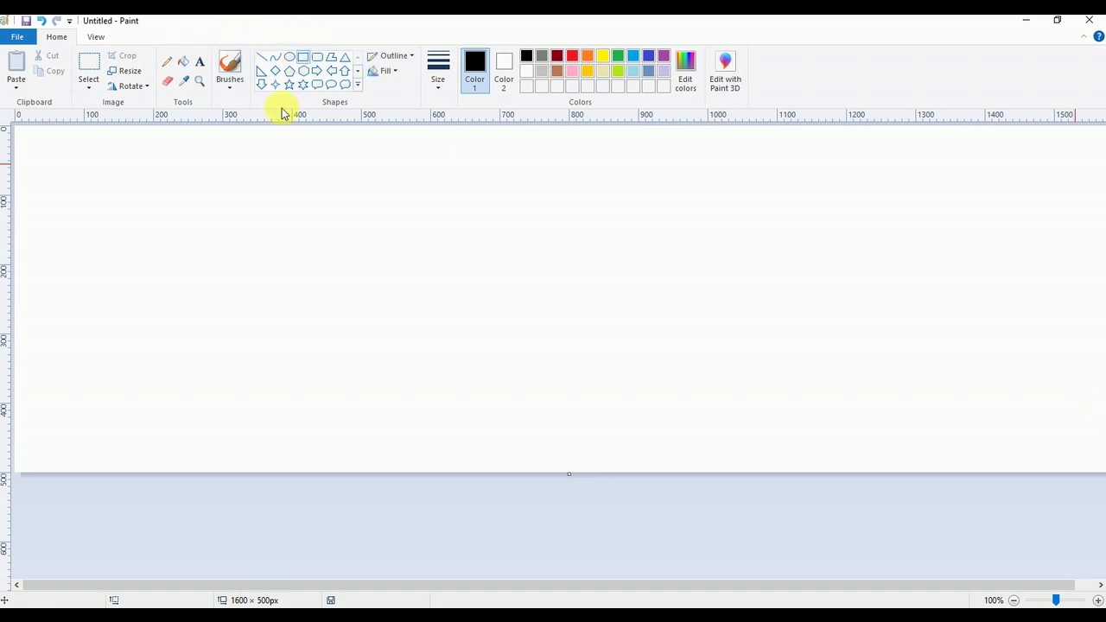
mouse_move(233, 168)
mouse_down()
mouse_move(302, 210)
mouse_move(541, 267)
mouse_move(535, 289)
mouse_up()
drag(405, 251, 346, 331)
click(261, 57)
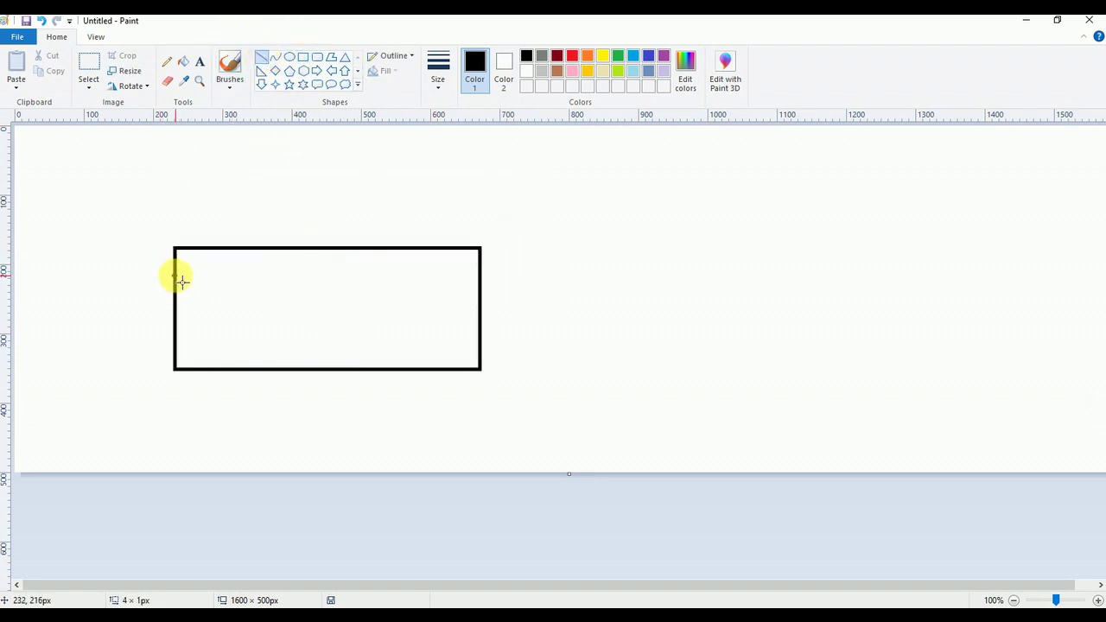
drag(182, 281, 490, 295)
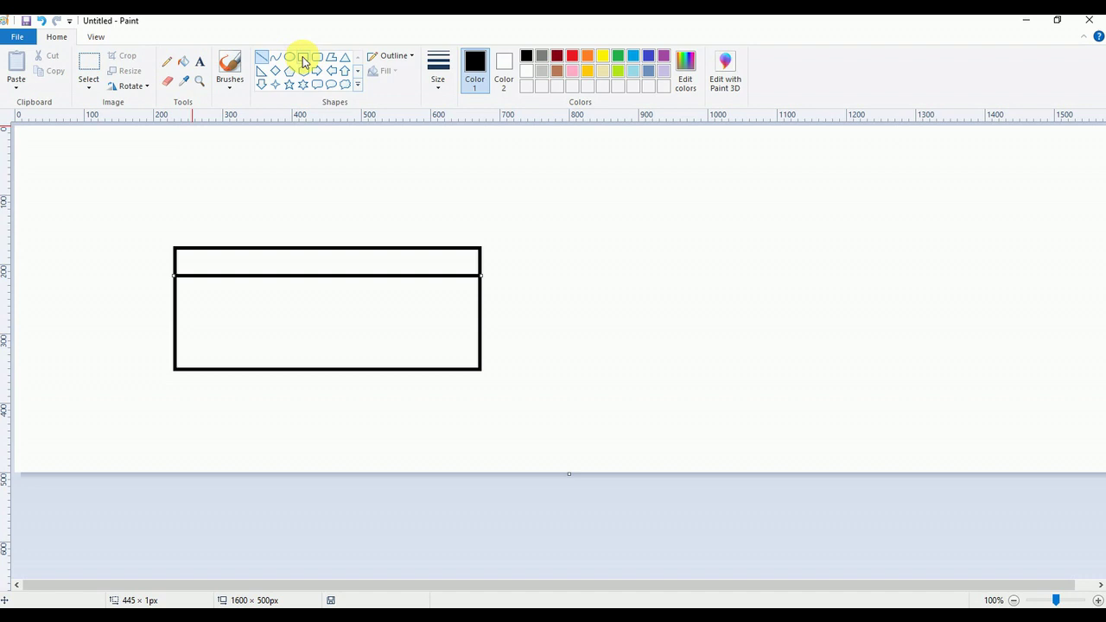
click(303, 58)
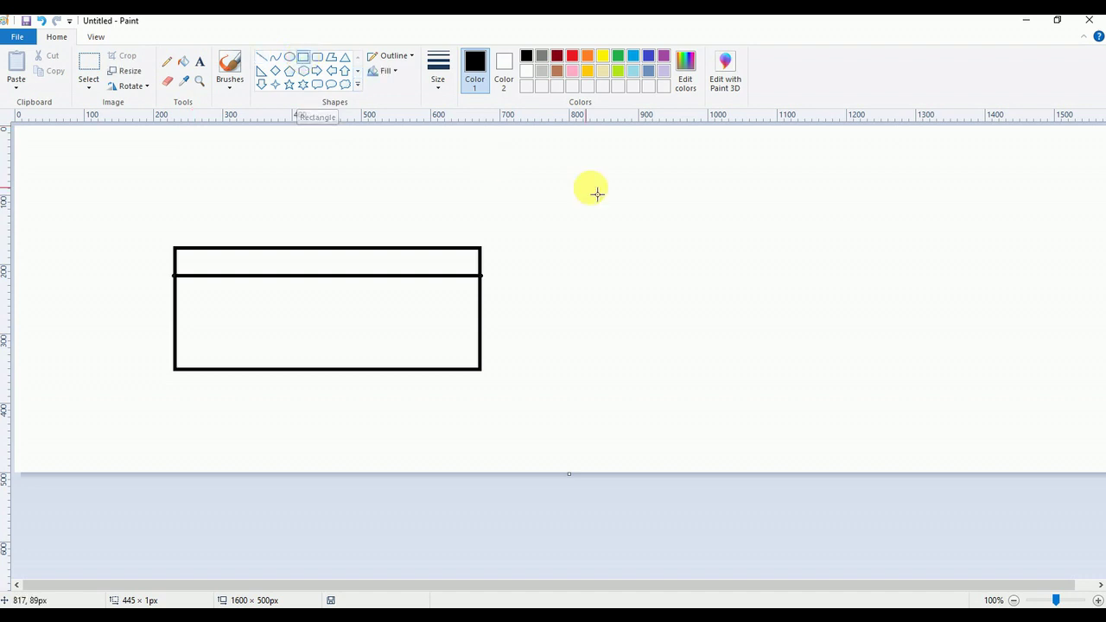
Add an 'index' label at the top and 'R1' inside the rectangle.
click(200, 62)
drag(558, 137, 683, 166)
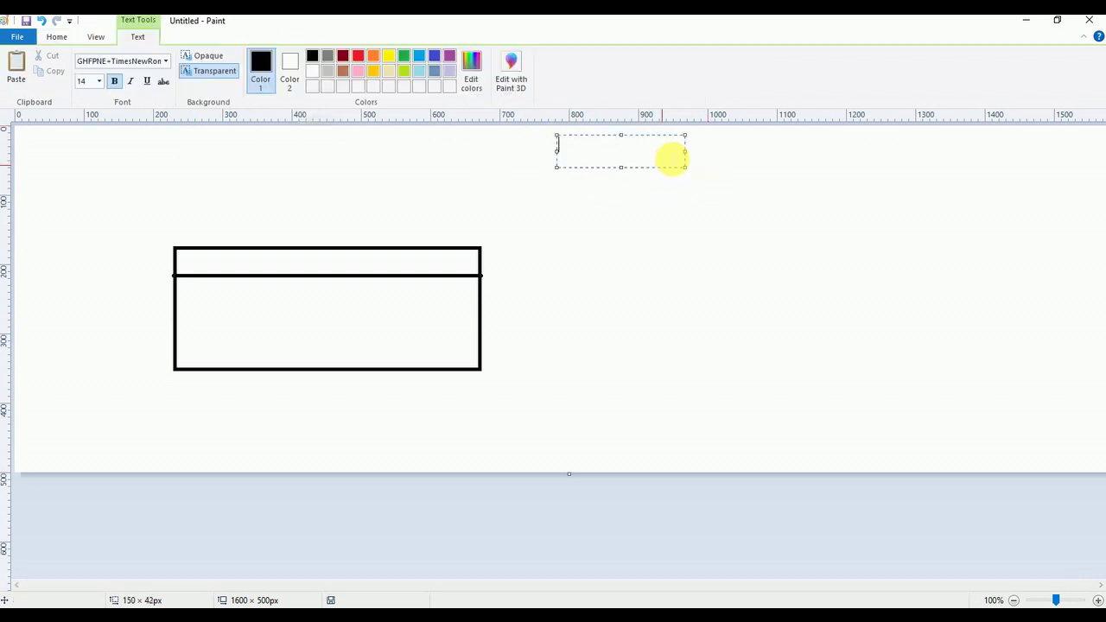
text(index)
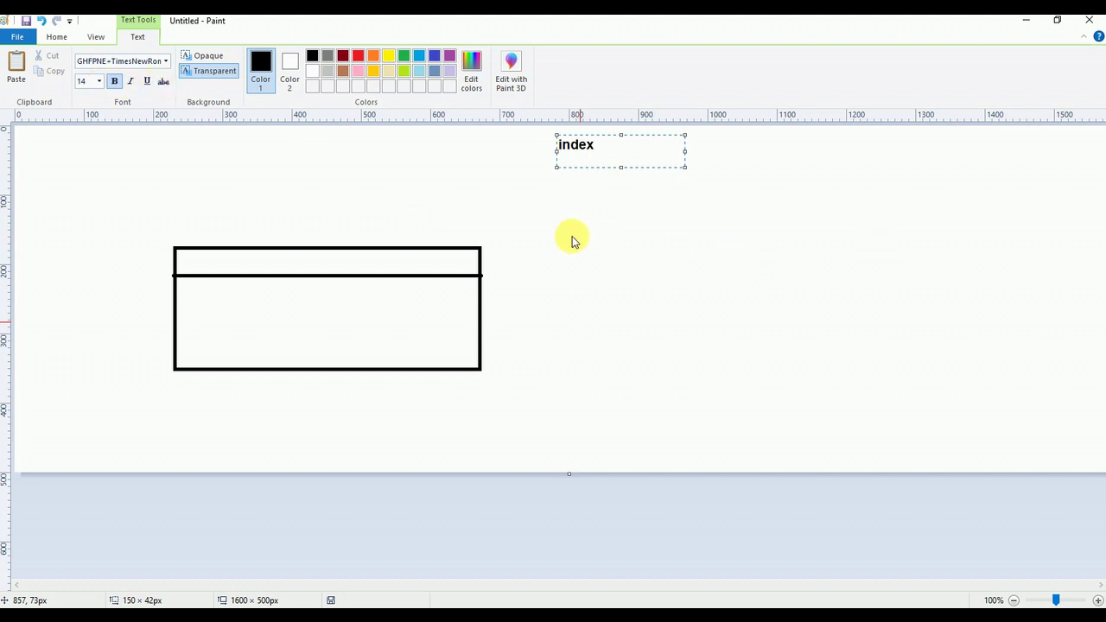
click(222, 164)
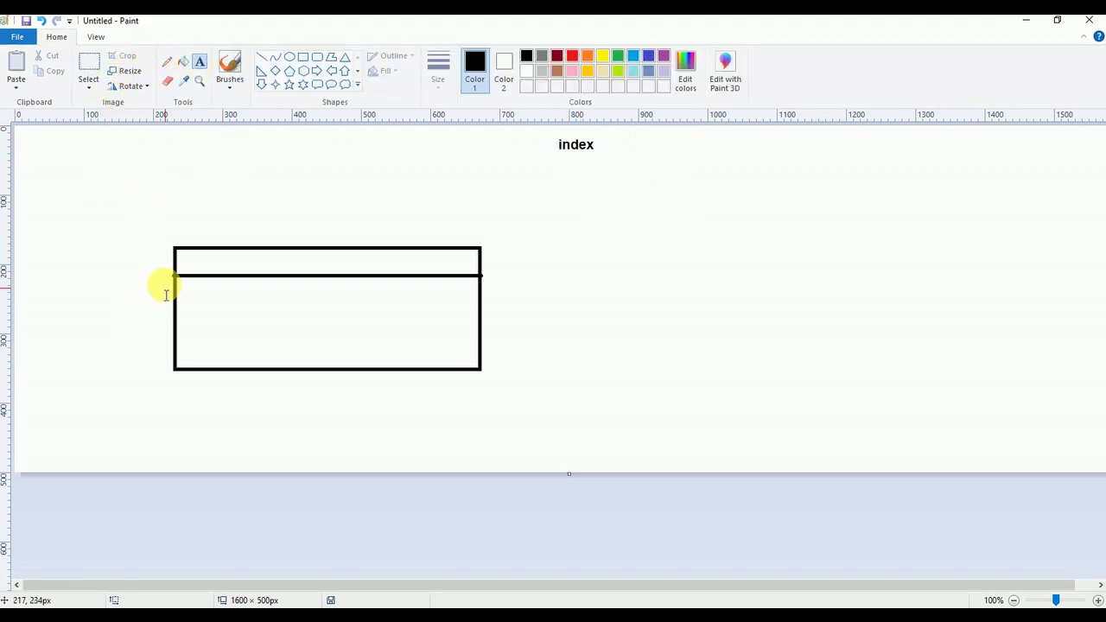
click(155, 251)
text(1)
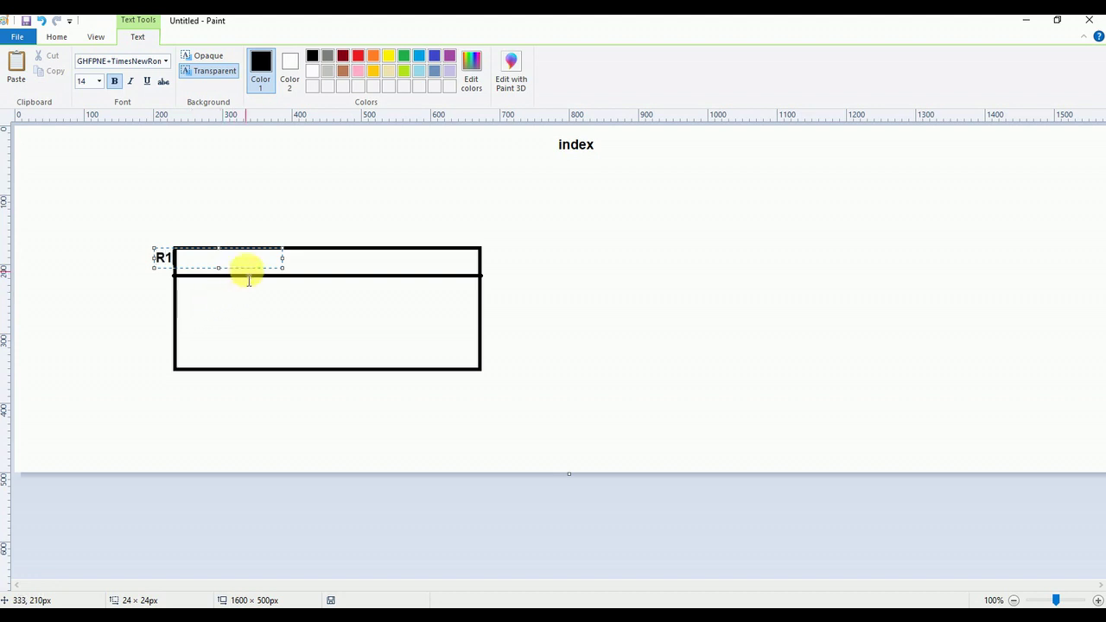
drag(256, 276, 252, 280)
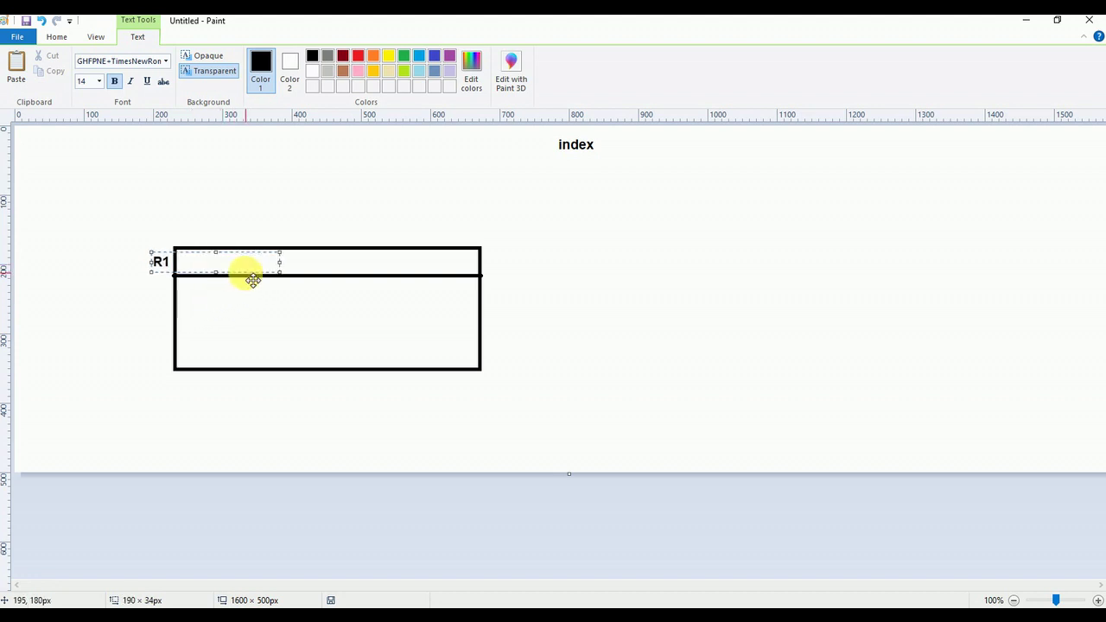
click(230, 309)
Draw a pencil curve from R1 to index and label it 'index 1'.
click(167, 61)
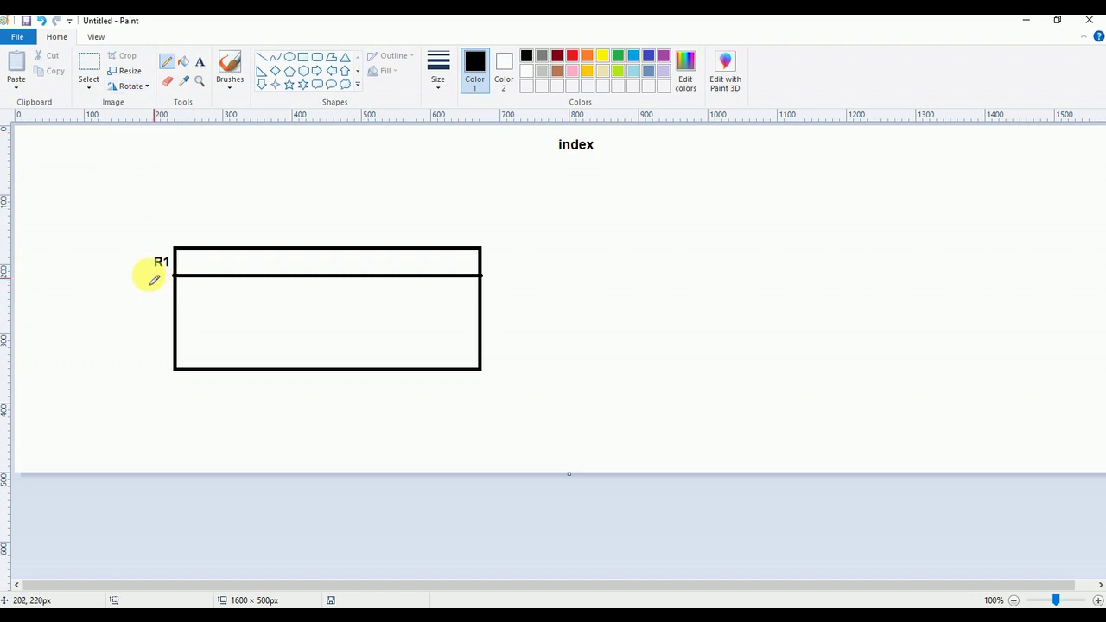
drag(144, 264, 594, 179)
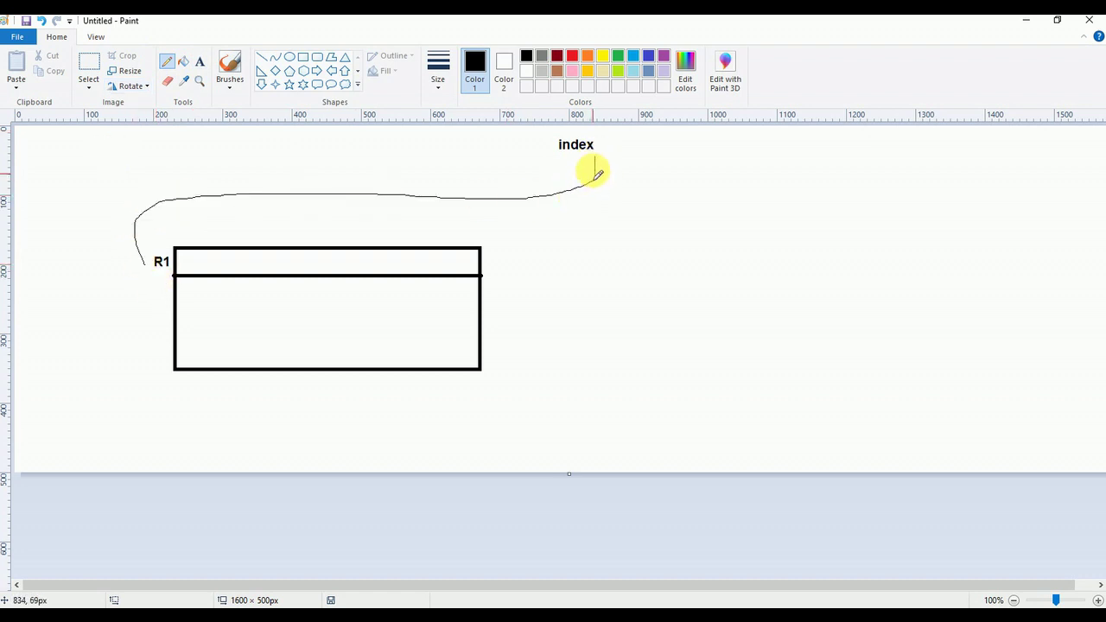
click(438, 65)
click(449, 165)
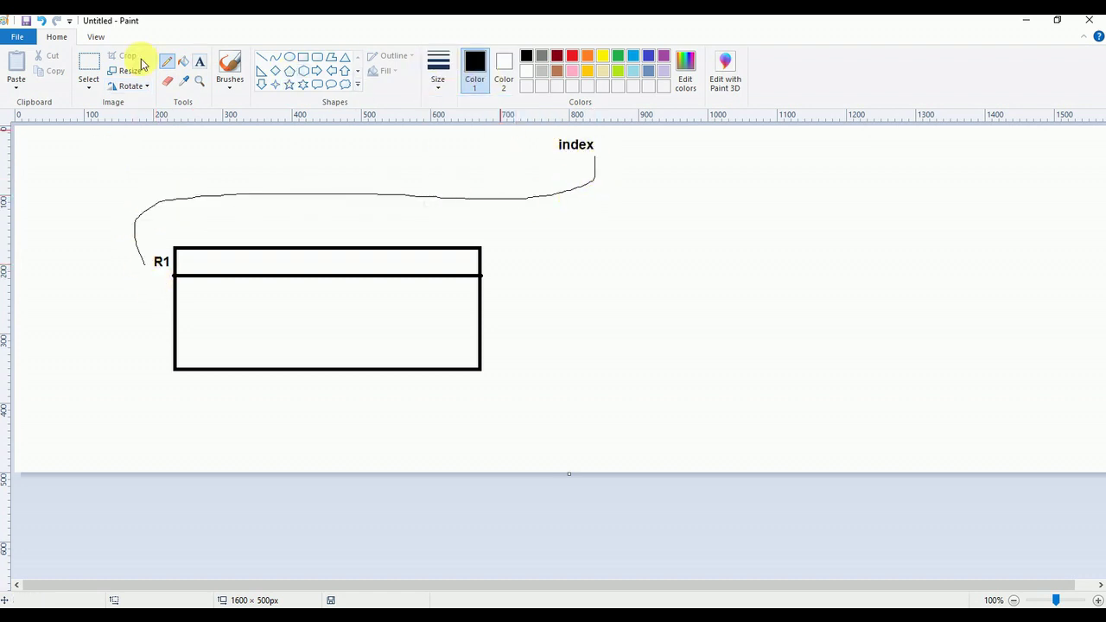
click(200, 61)
drag(605, 134, 636, 171)
text(1)
click(630, 230)
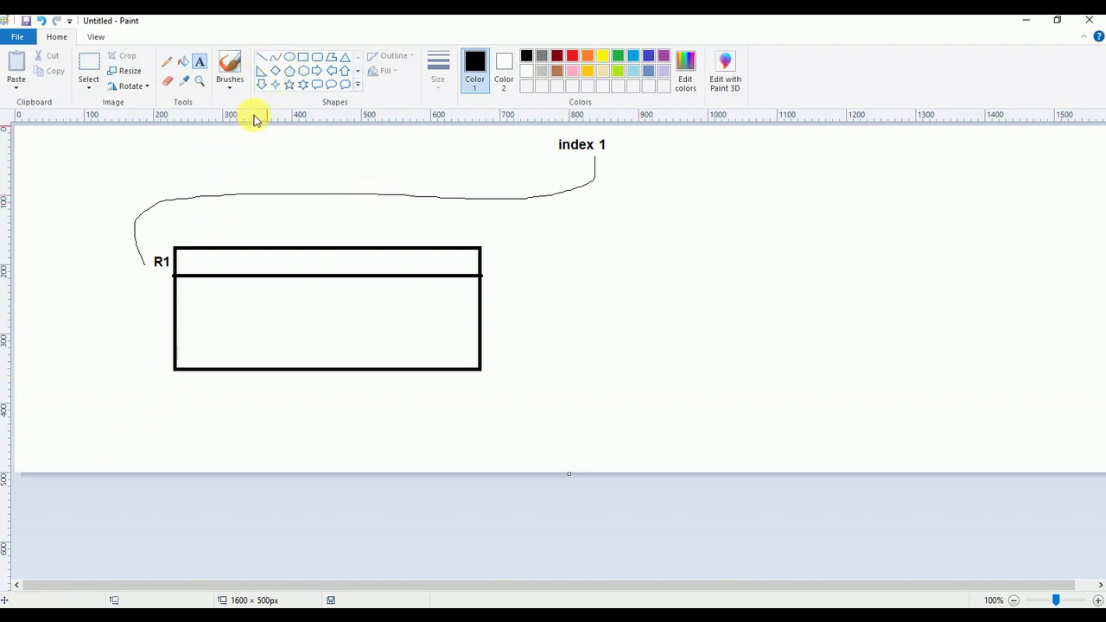
Split off a narrow id column, labelled 'id', with '1' in its first cell.
click(263, 57)
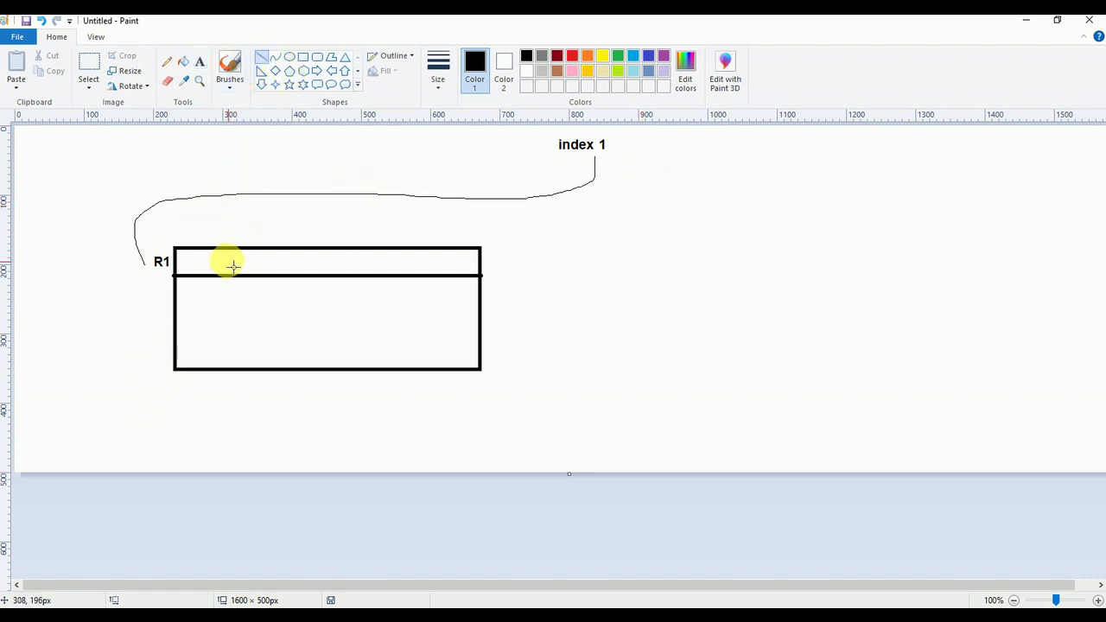
drag(221, 249, 232, 381)
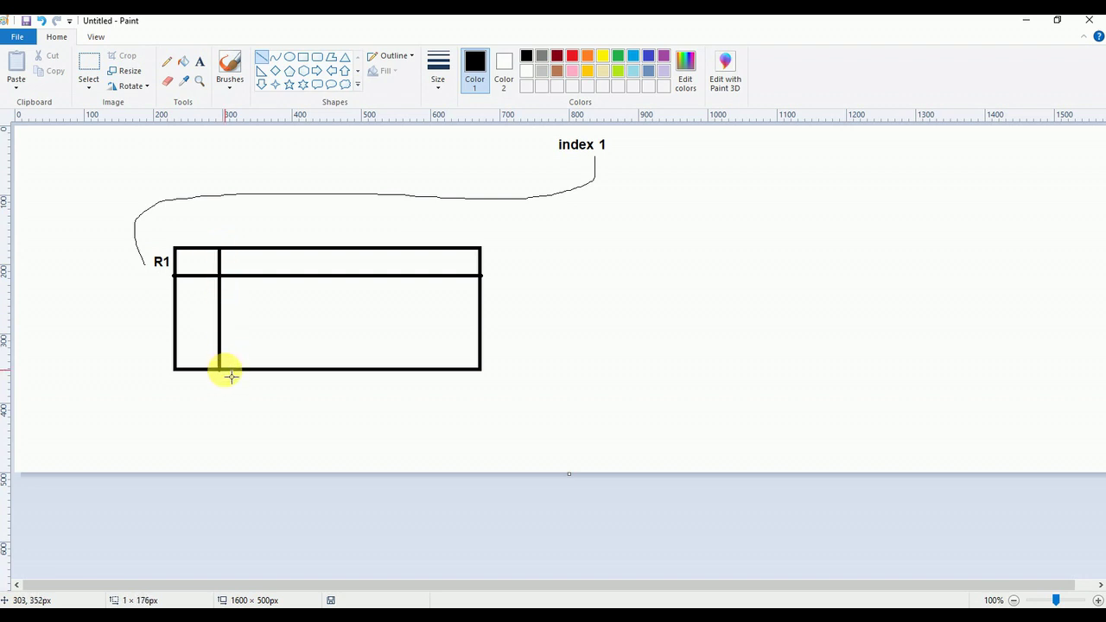
click(199, 61)
click(188, 225)
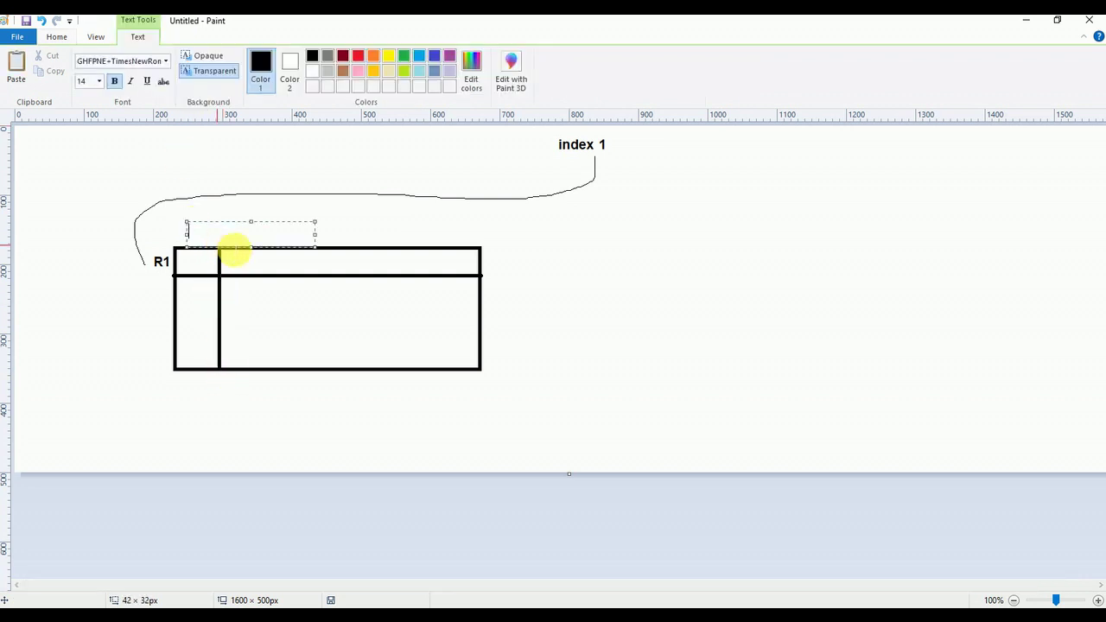
text(id)
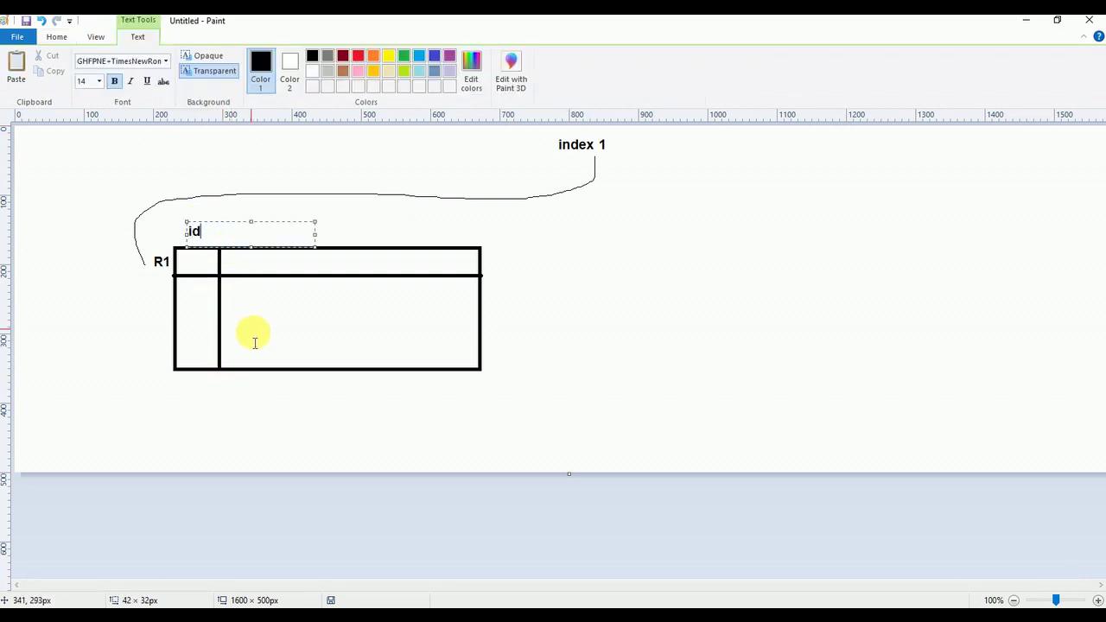
click(255, 337)
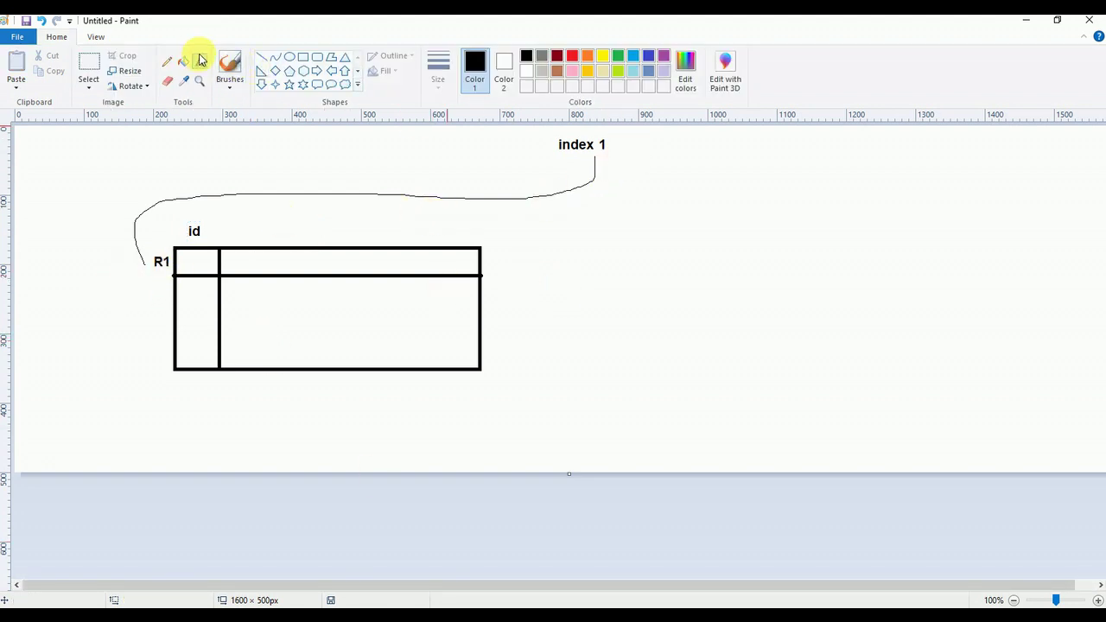
click(188, 269)
text(1)
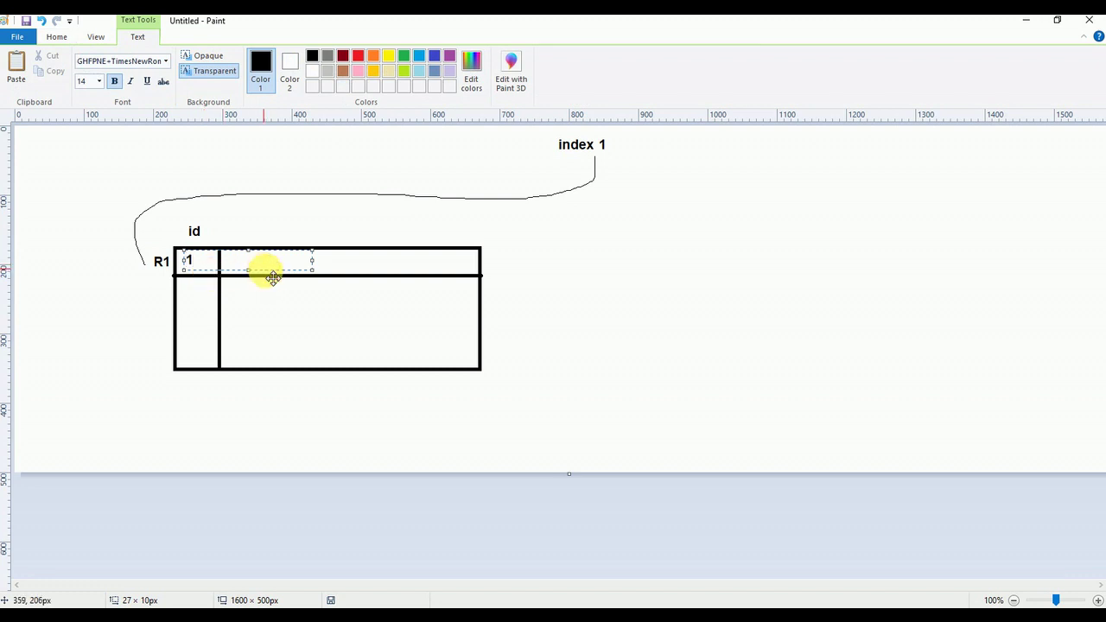
click(279, 336)
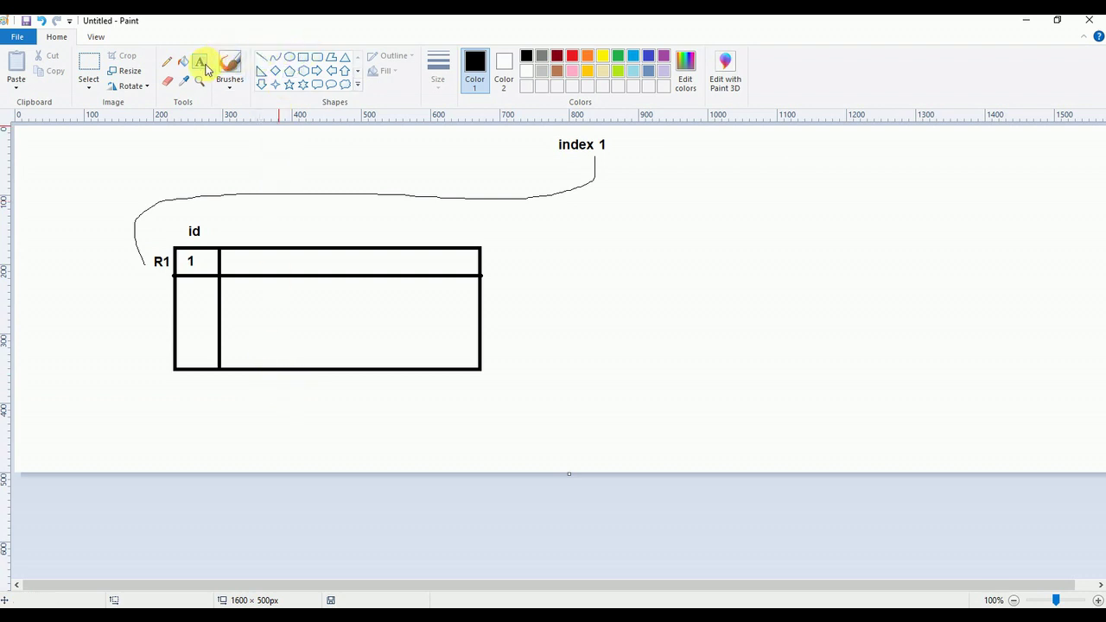
Add index label 2, a second table row numbered 2, and a curve linking them.
click(630, 138)
text(2)
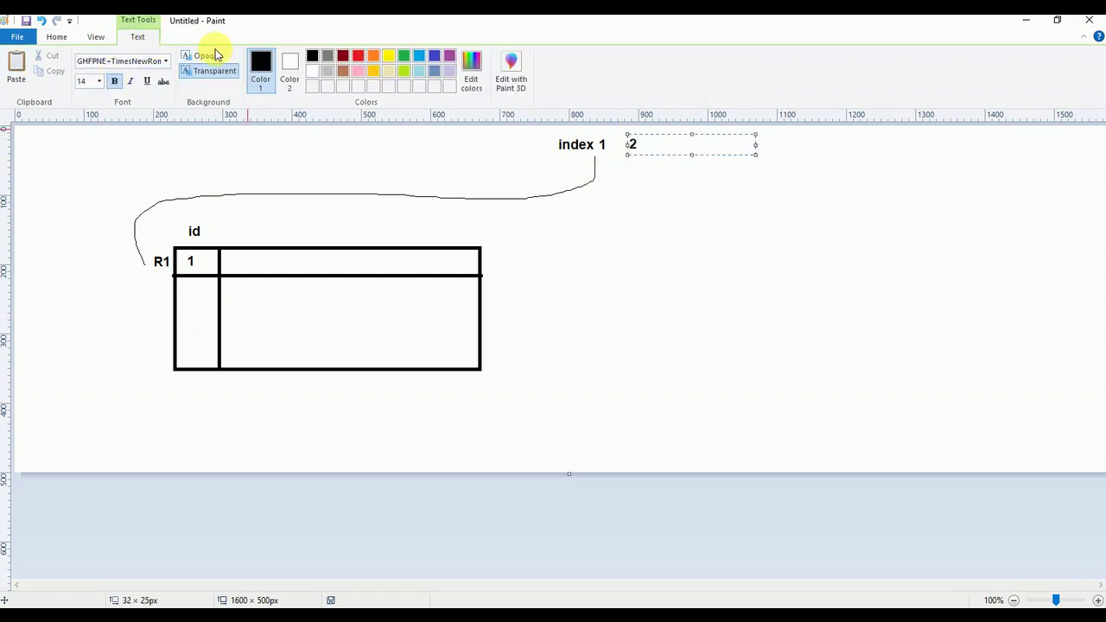
click(57, 37)
click(262, 57)
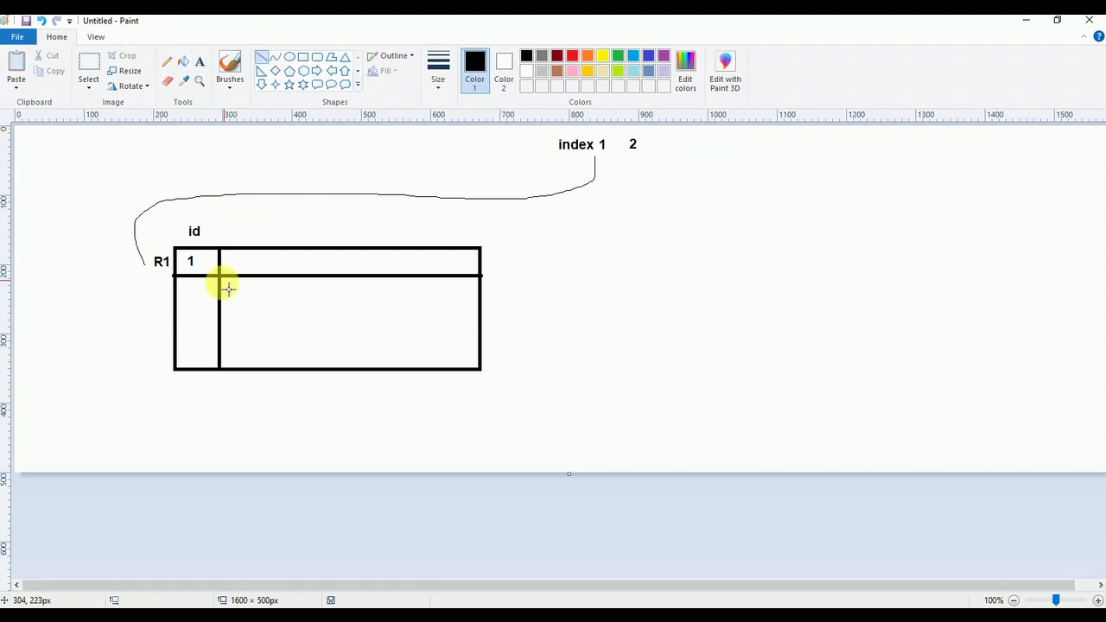
drag(177, 300, 484, 345)
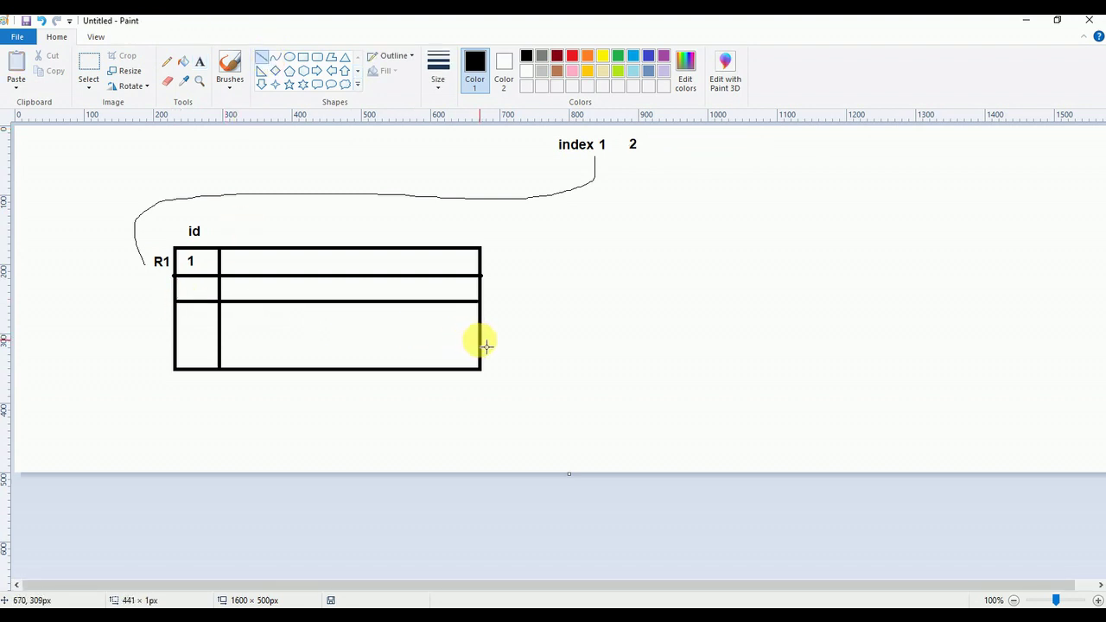
click(166, 62)
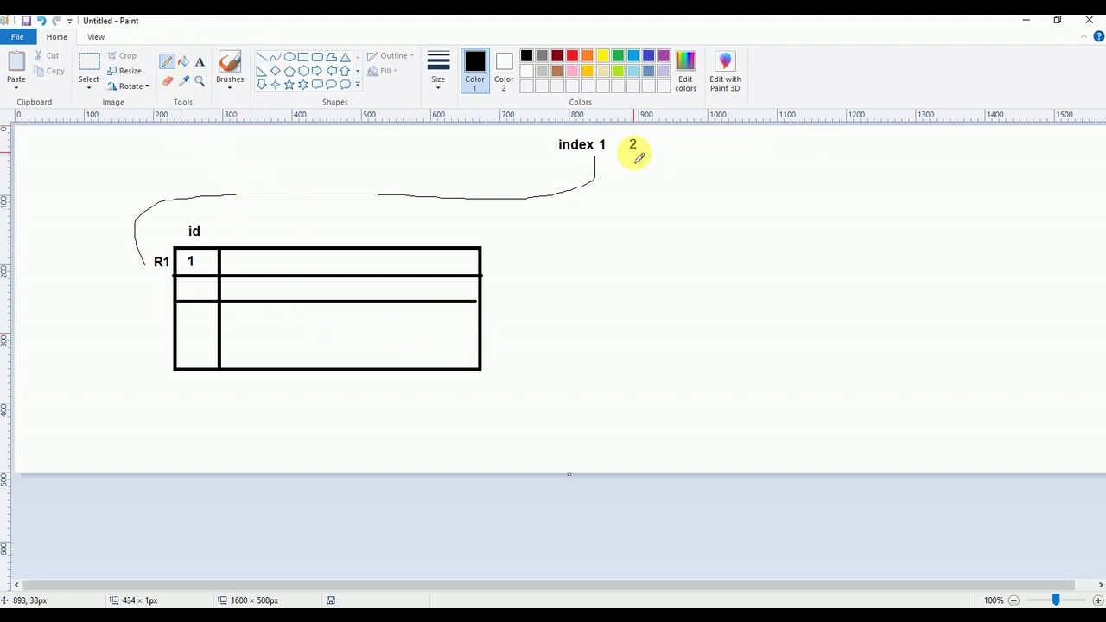
mouse_move(636, 154)
mouse_down()
mouse_move(121, 288)
mouse_move(174, 291)
mouse_up()
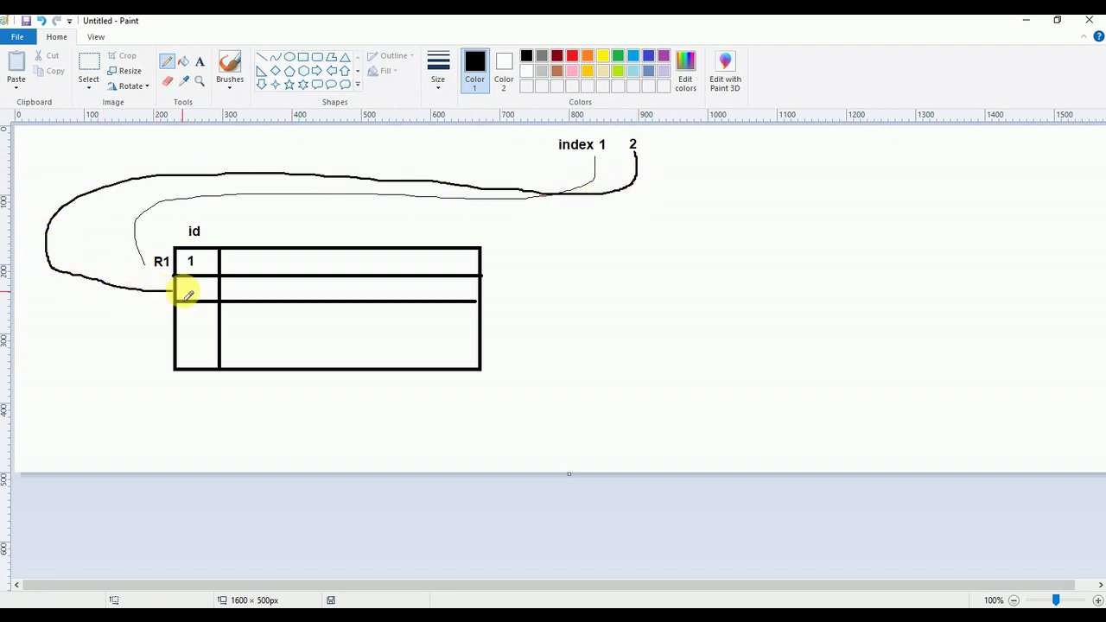
click(199, 64)
click(183, 285)
text(2)
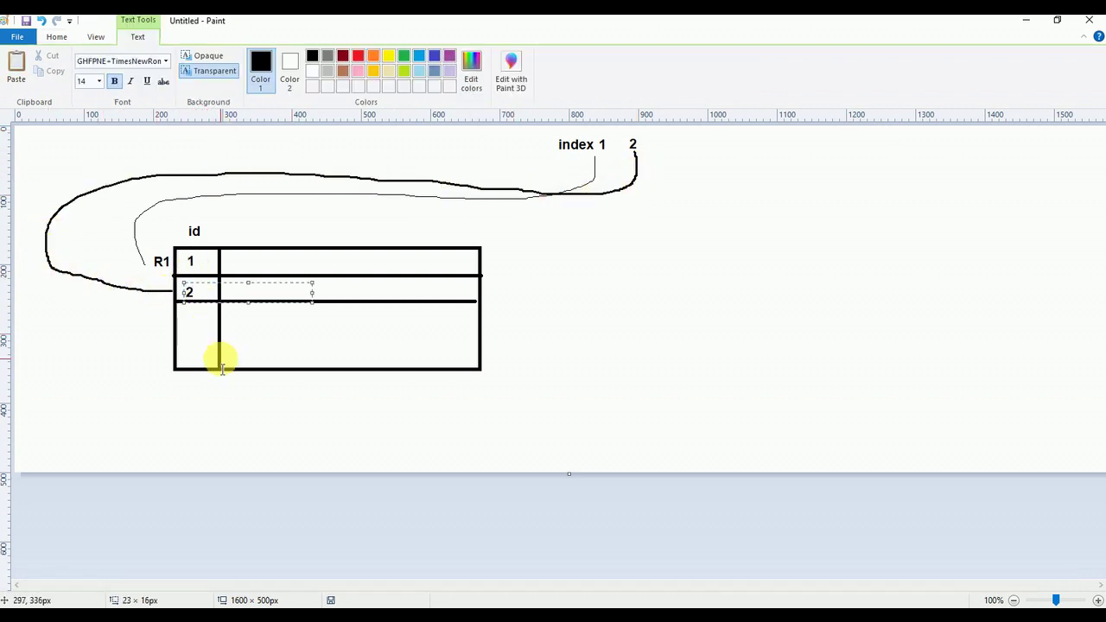
click(494, 284)
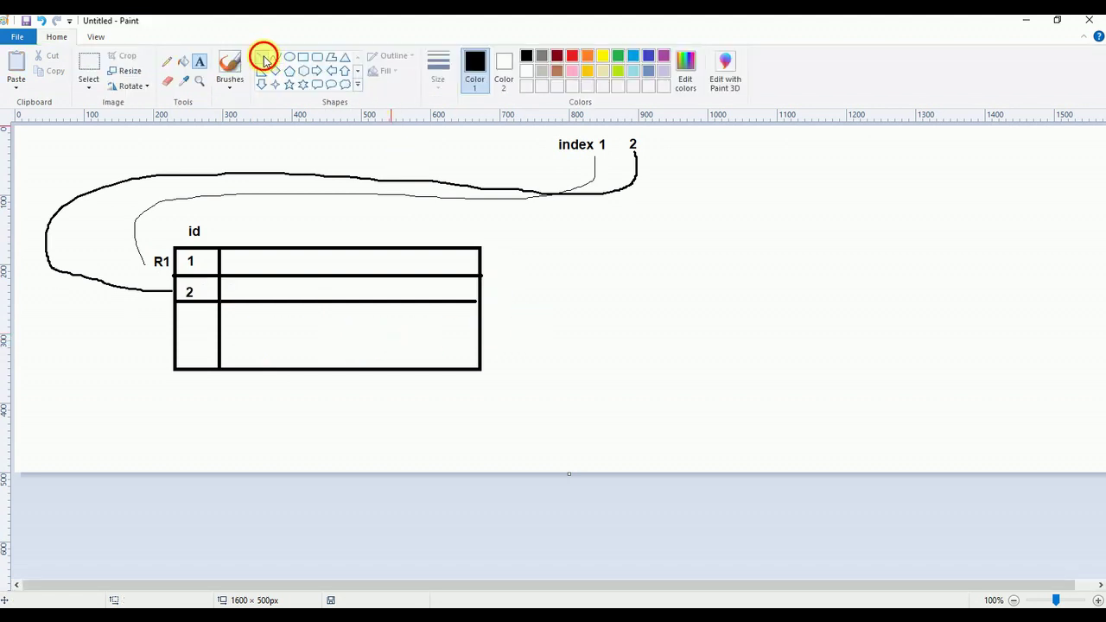
Draw a third row line and add index label 3 at the top.
click(264, 59)
drag(175, 329, 480, 329)
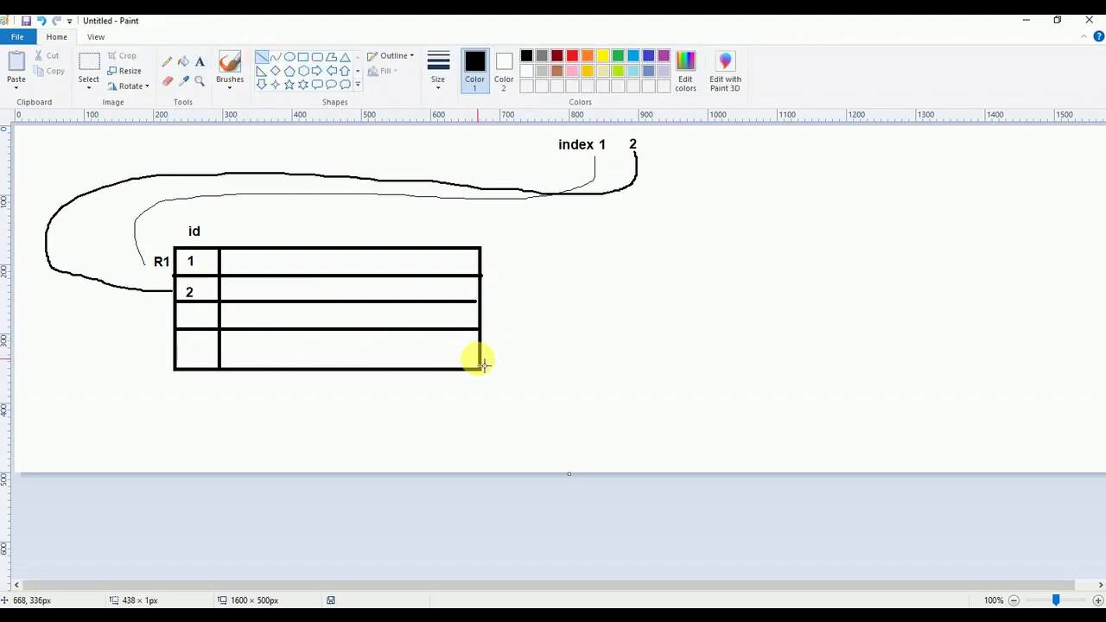
click(200, 62)
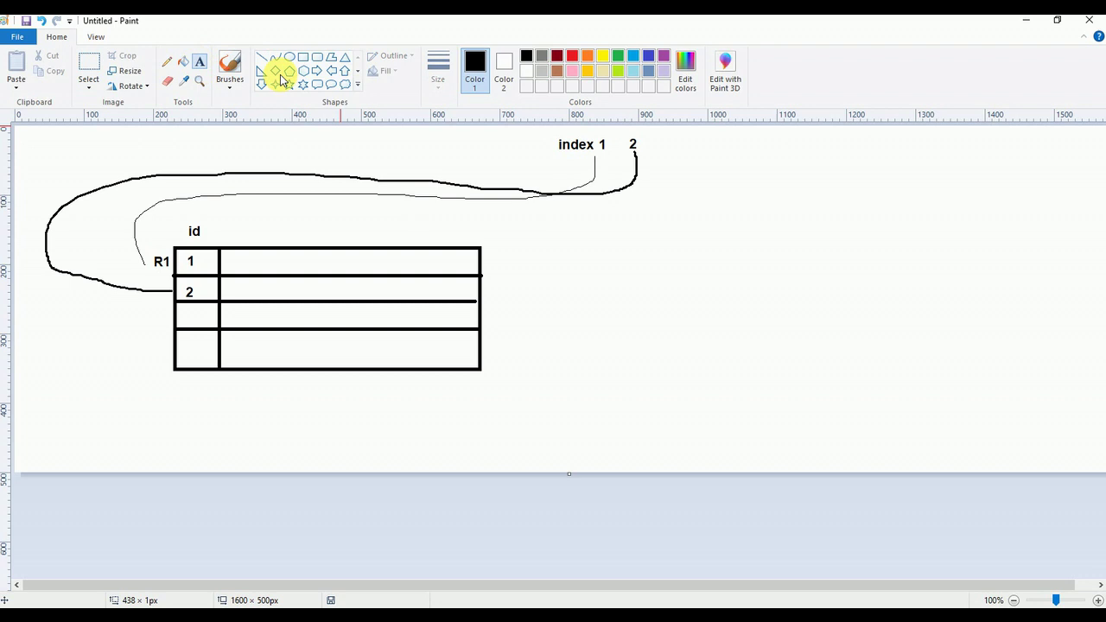
click(664, 134)
text(3)
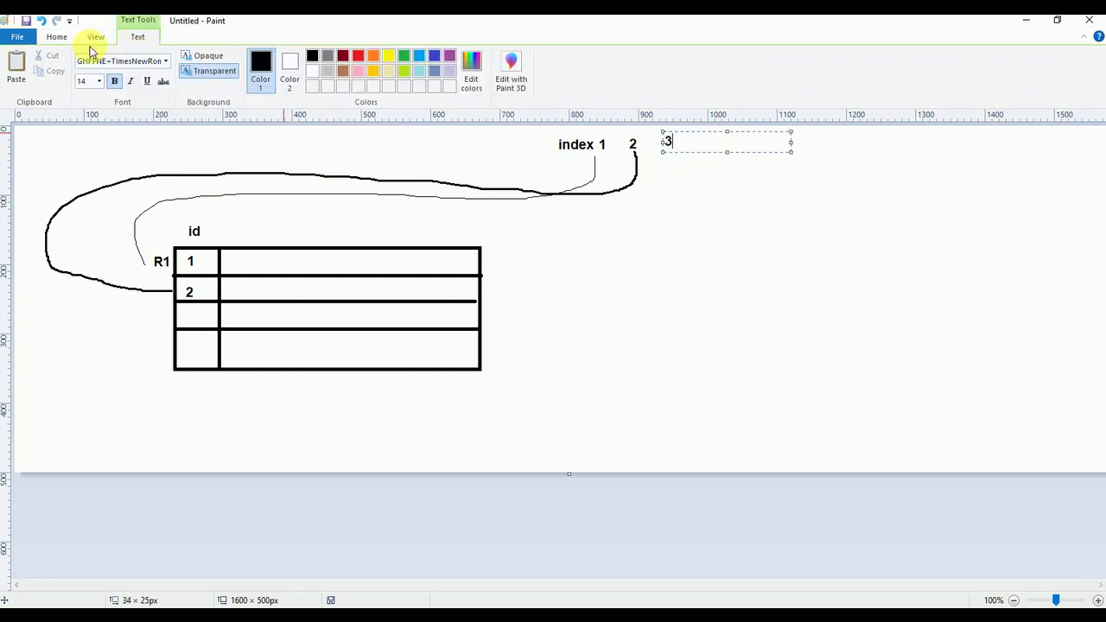
click(57, 36)
Curve index 3 down to the third row and number that row '3'.
click(166, 61)
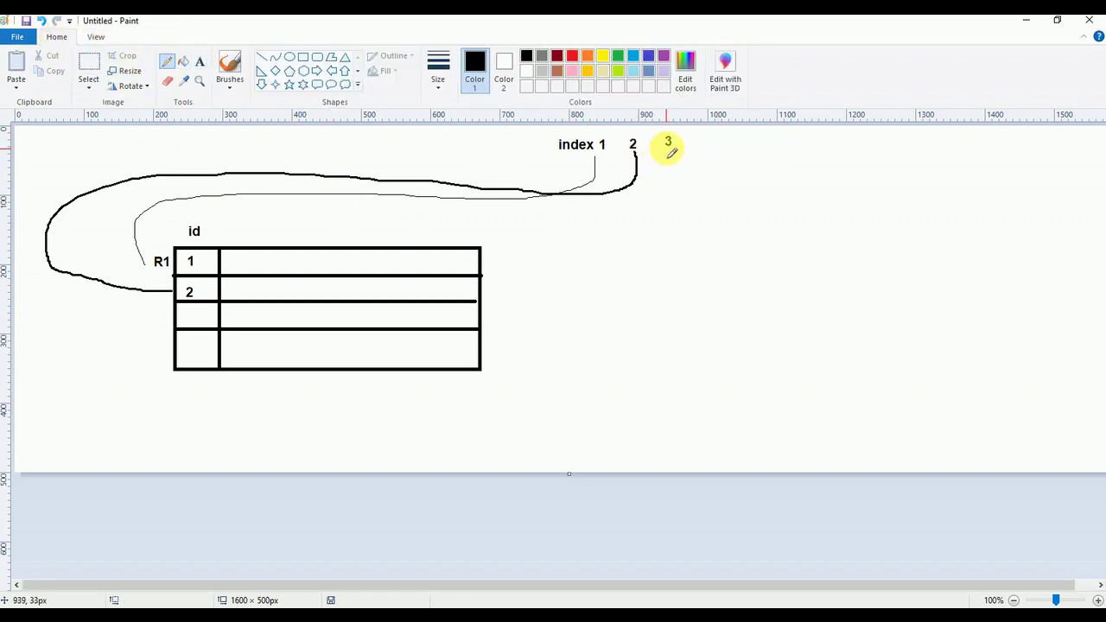
drag(668, 153, 177, 329)
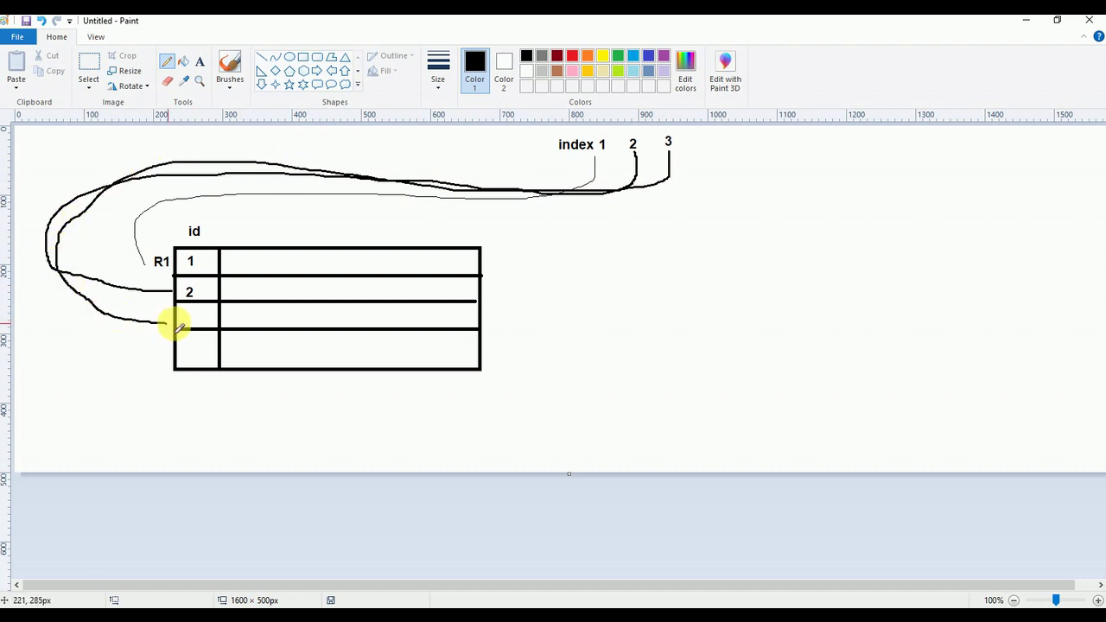
click(199, 61)
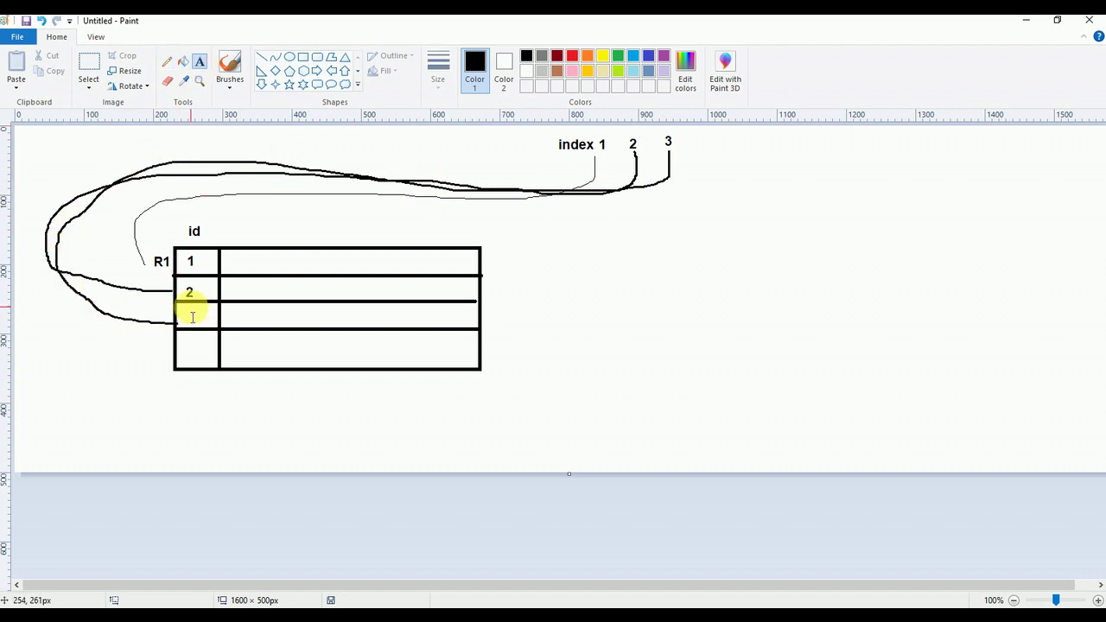
click(188, 305)
text(3)
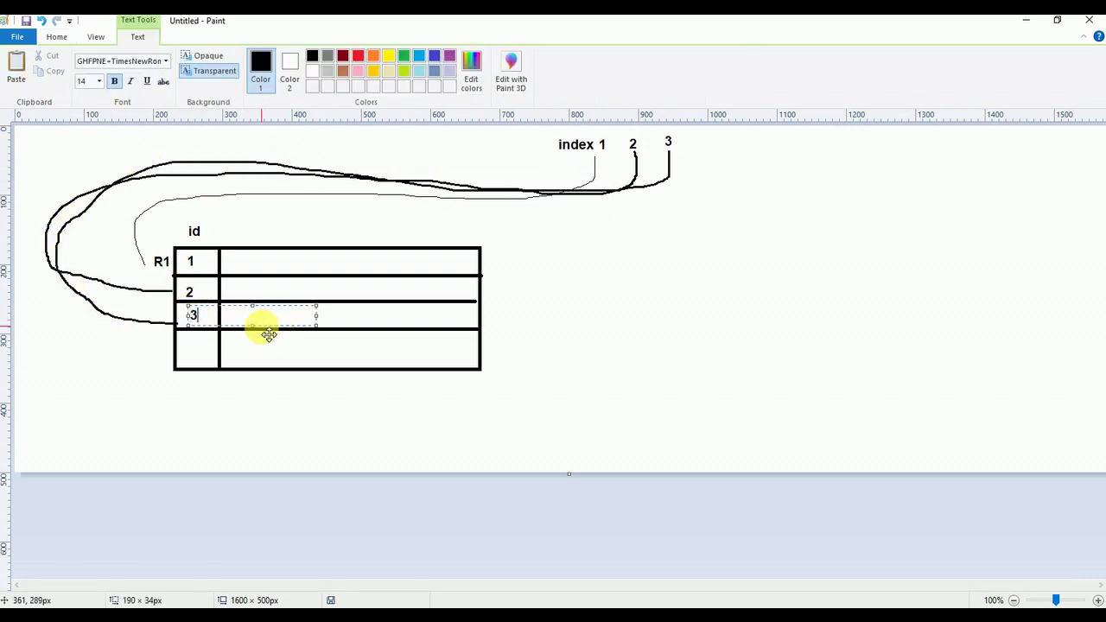
drag(269, 336, 266, 336)
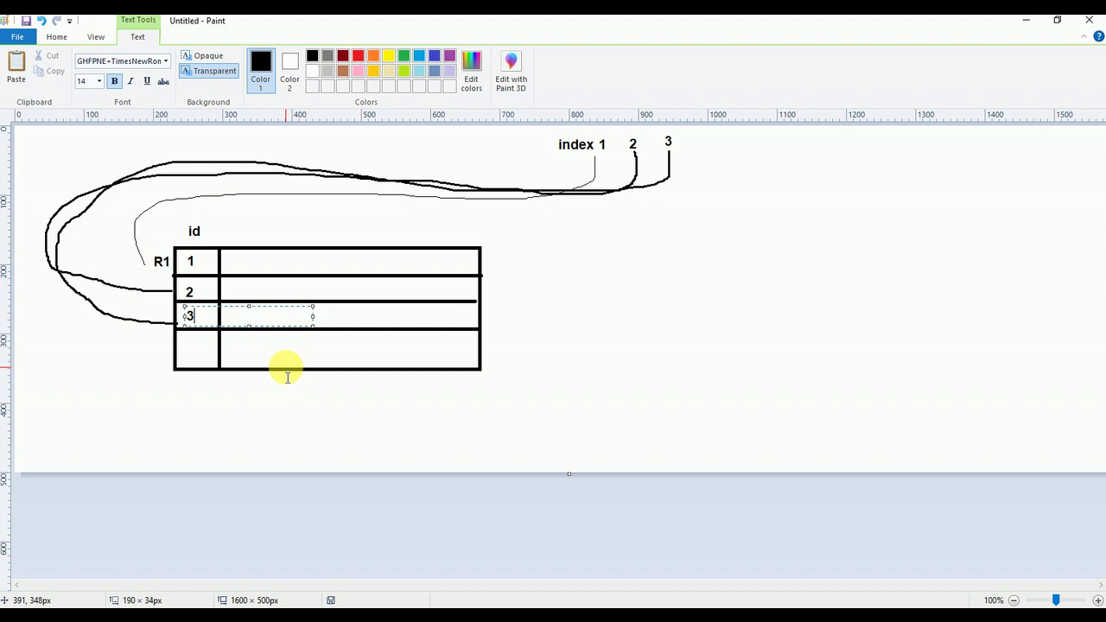
click(292, 394)
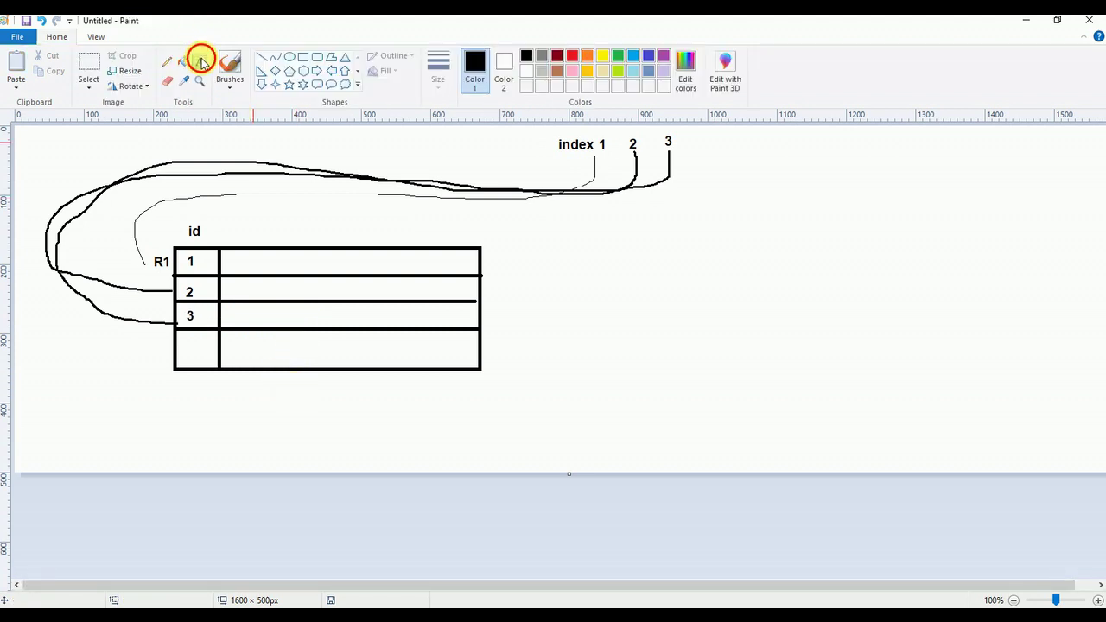
click(200, 61)
Write the caption 'Delete from tbl_name' in a widened text box below the table.
drag(308, 391, 437, 430)
text(Delete)
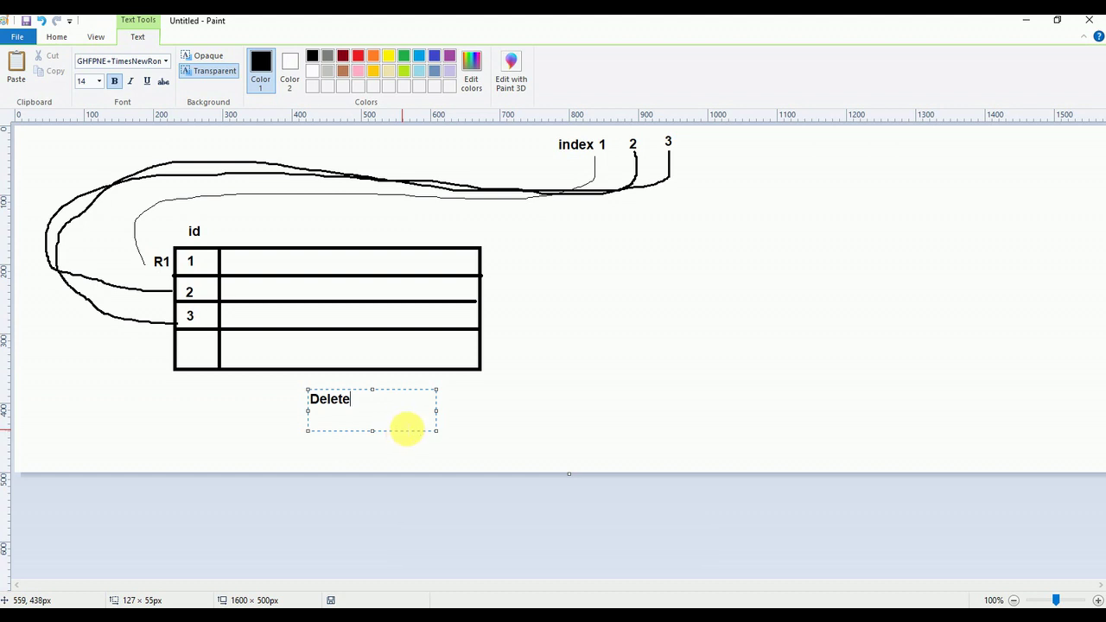
drag(442, 414, 612, 414)
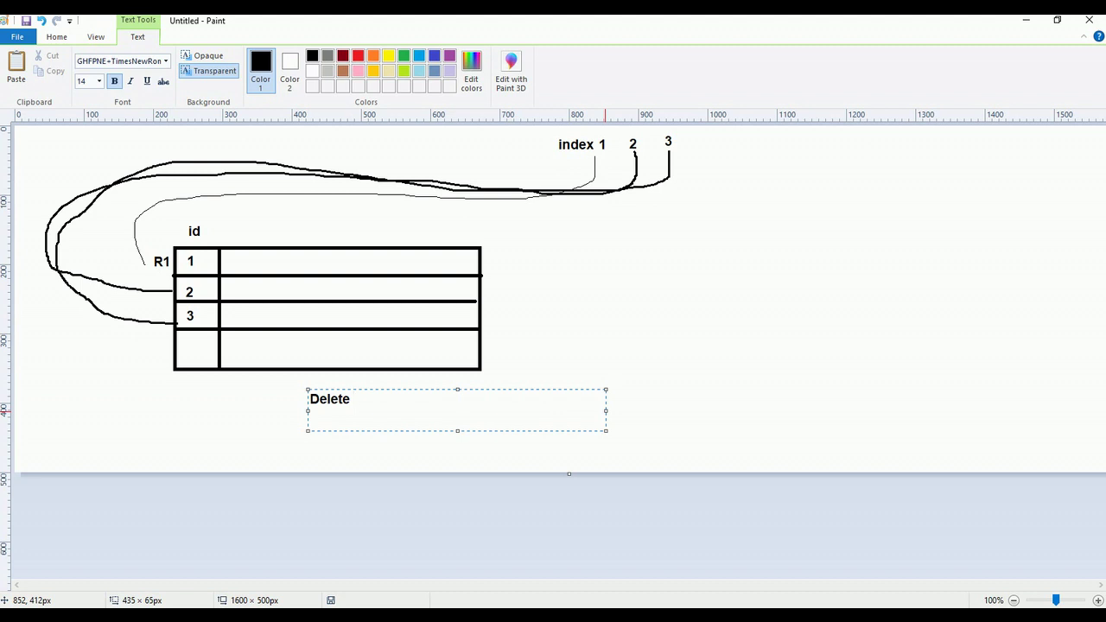
text( from tbl_name)
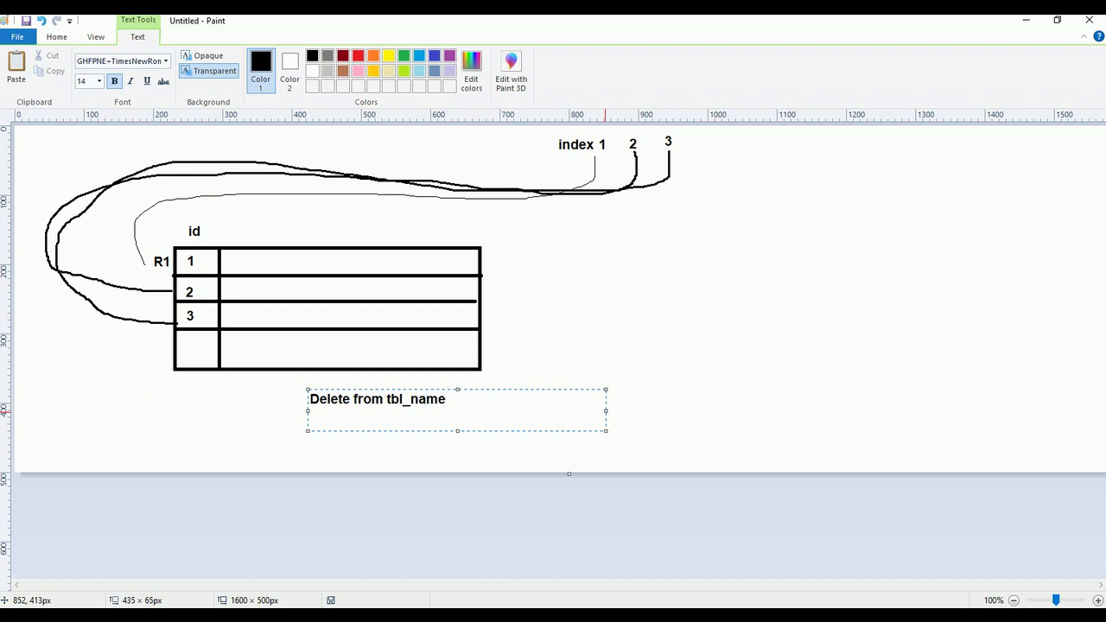
click(573, 314)
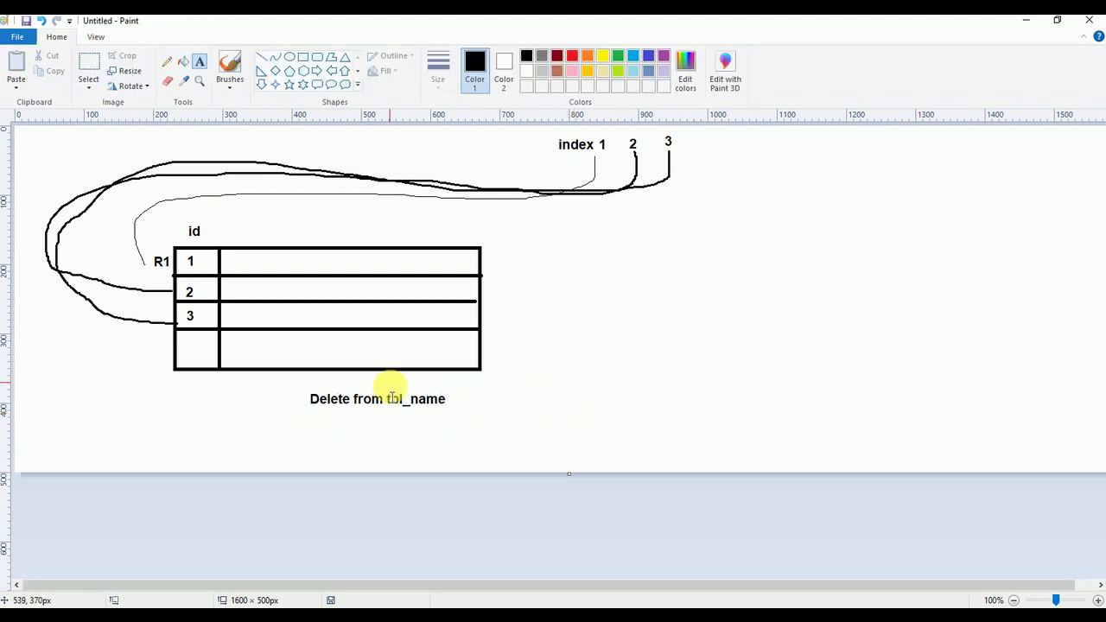
Draw a red pencil arrow from the Delete caption up to the table's right edge.
click(167, 61)
click(572, 55)
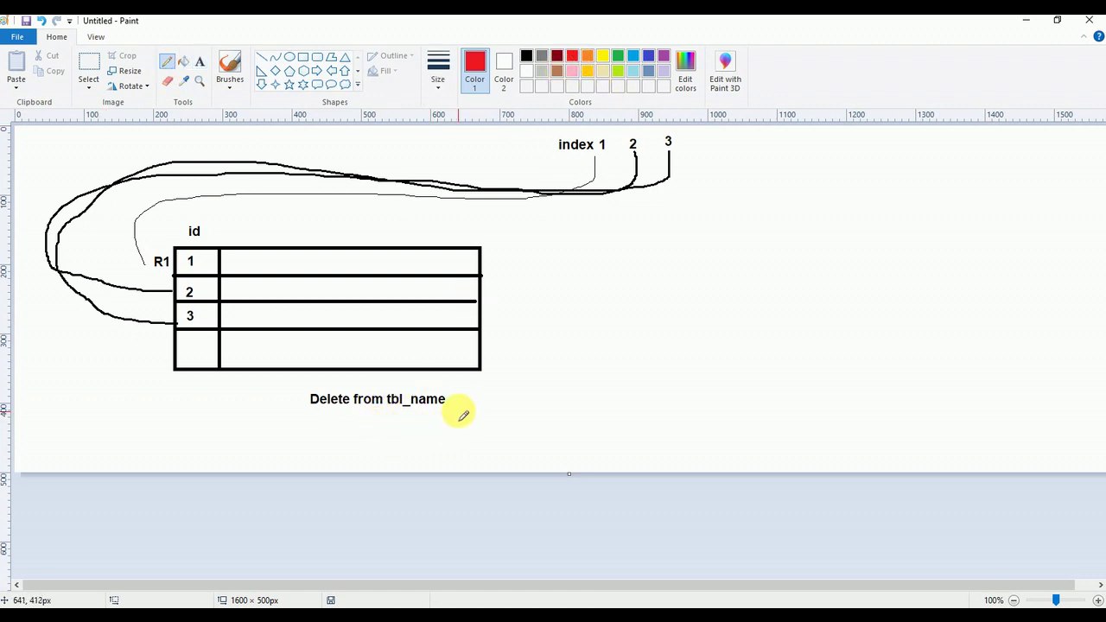
drag(452, 403, 543, 353)
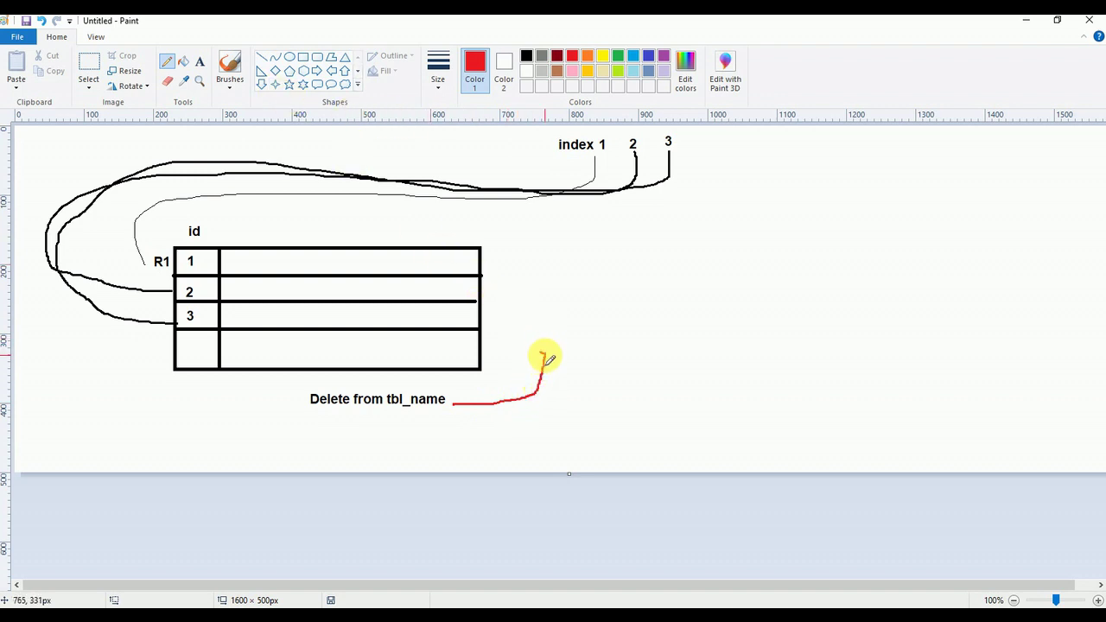
drag(543, 355, 494, 252)
drag(542, 353, 481, 369)
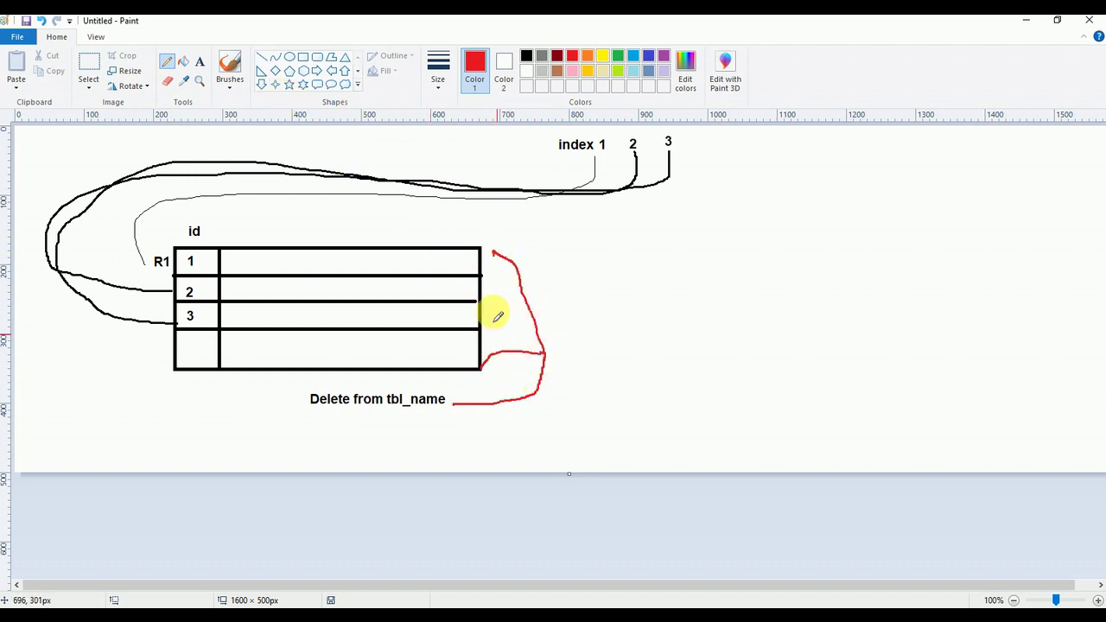
Circle the table's right edge with a red ellipse and make the canvas taller.
click(290, 57)
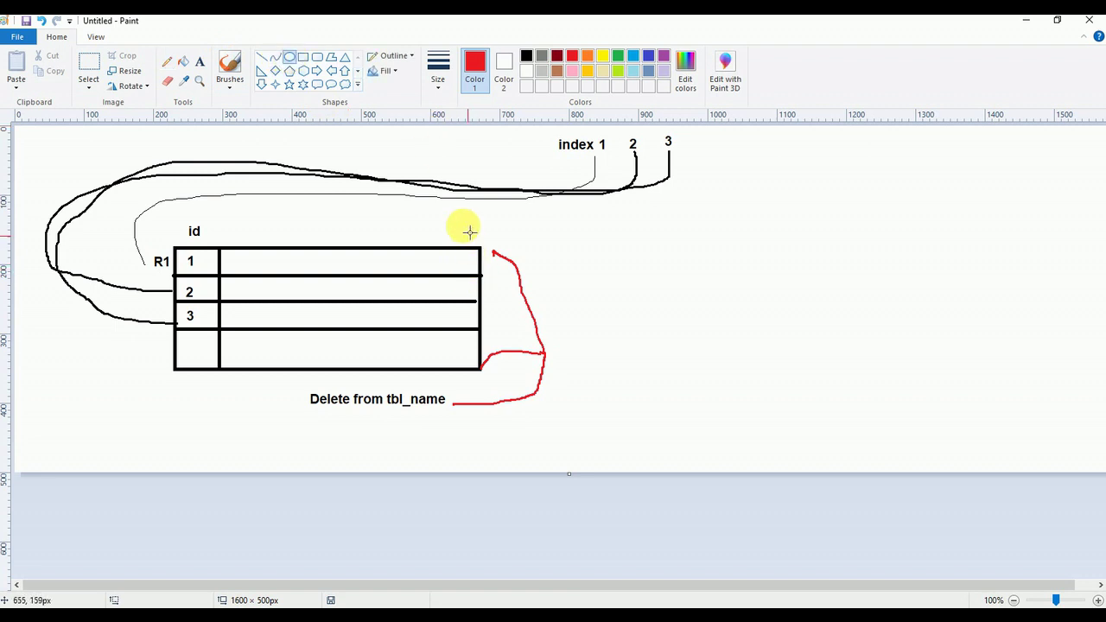
mouse_move(465, 228)
mouse_down()
mouse_move(522, 406)
mouse_move(517, 391)
mouse_up()
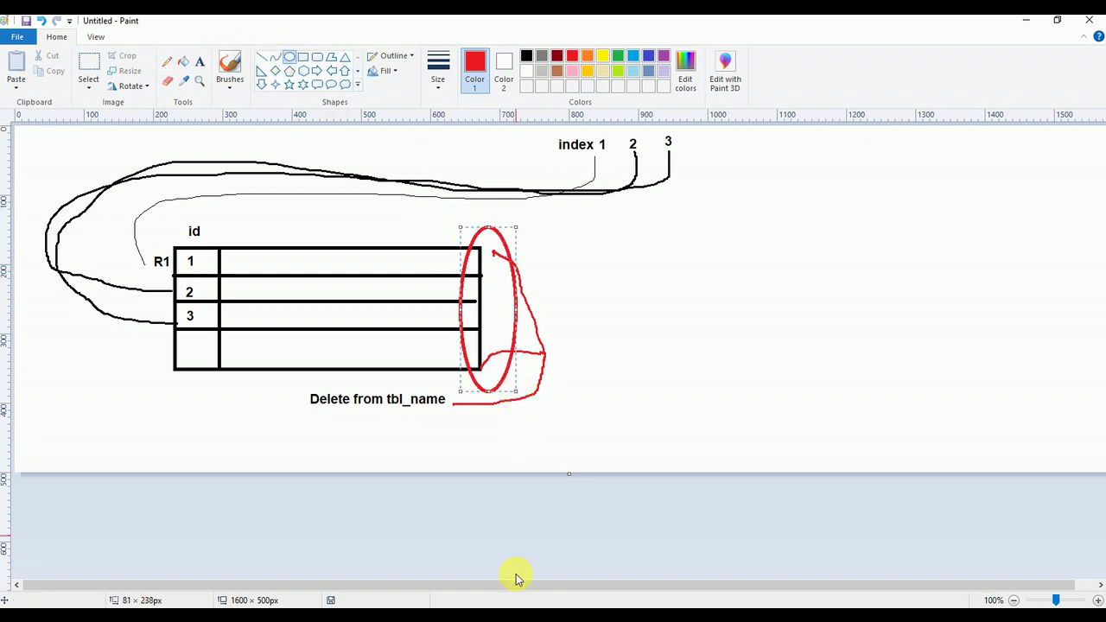
drag(568, 474, 577, 541)
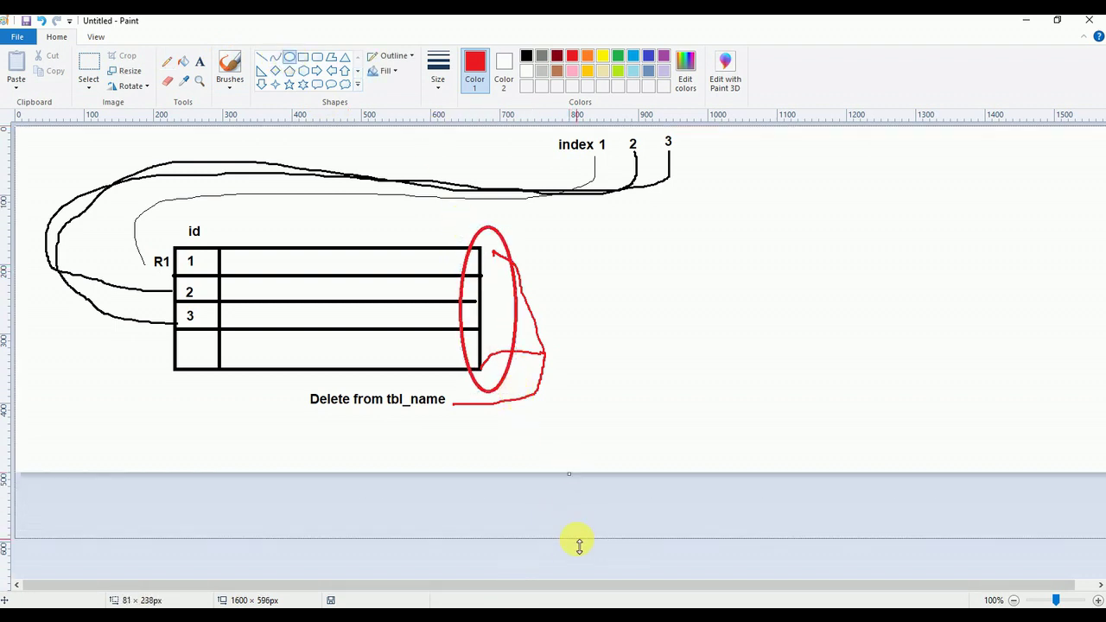
click(200, 62)
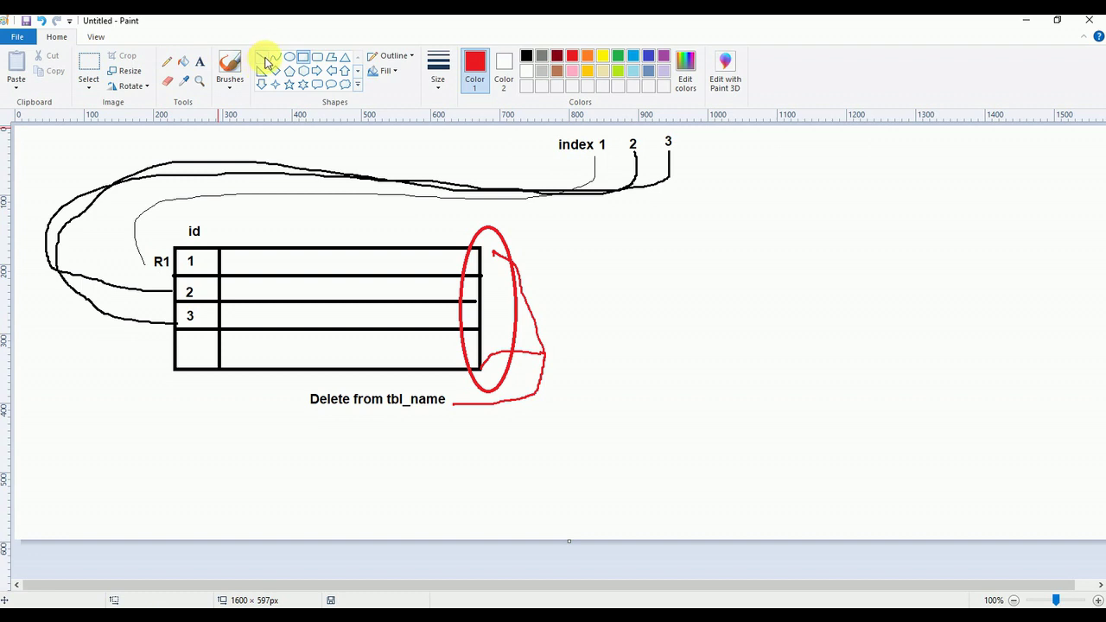
Select the Line shape, briefly trying Rectangle before returning to Line.
click(264, 59)
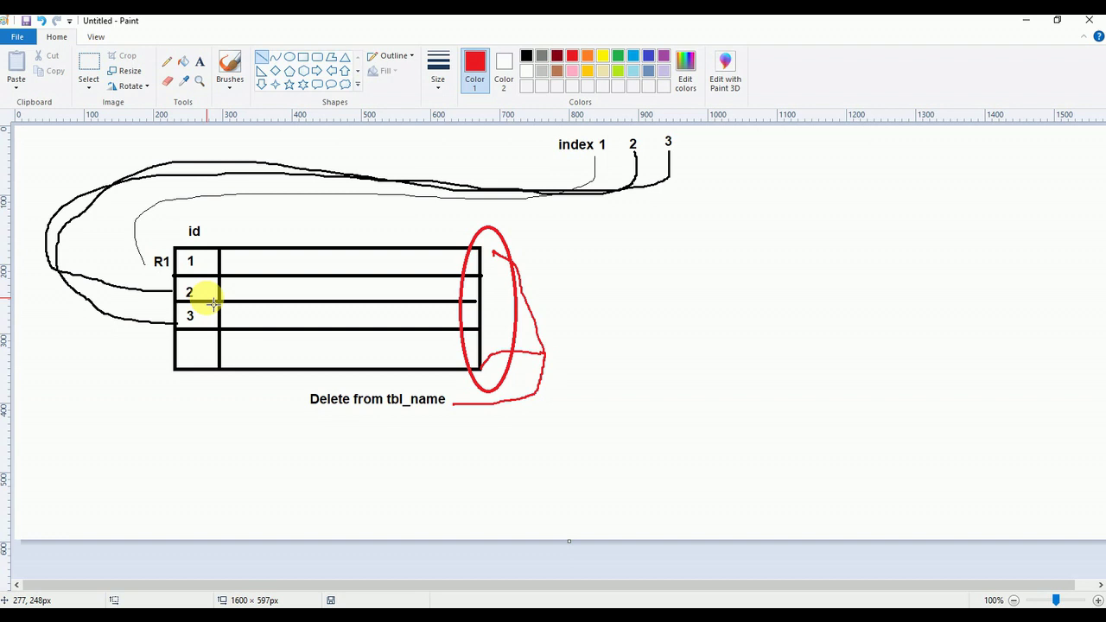
click(302, 57)
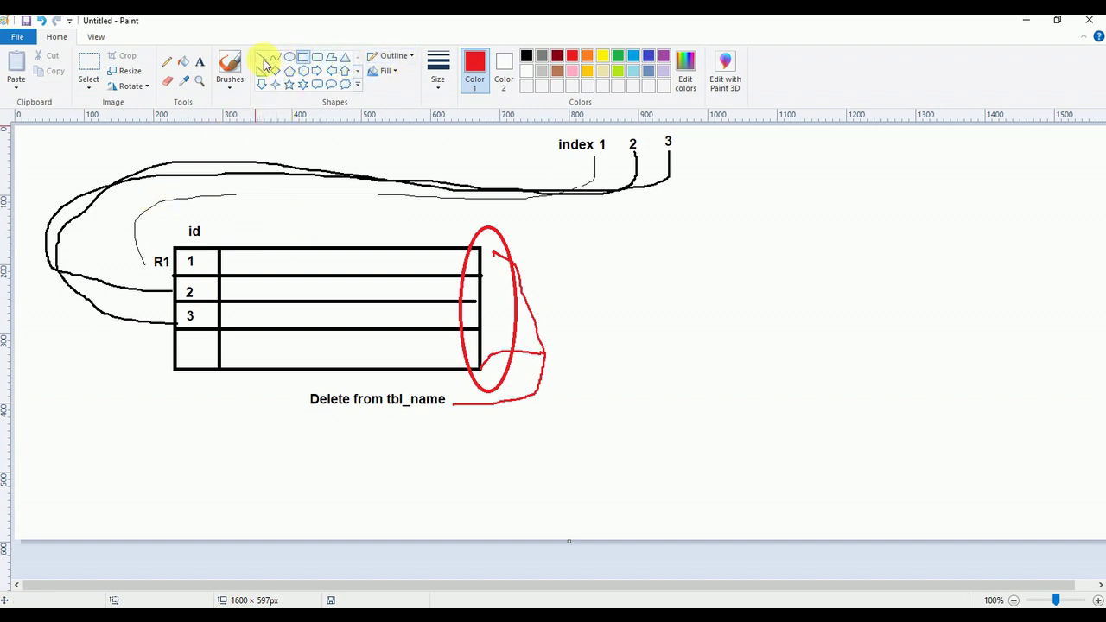
click(263, 59)
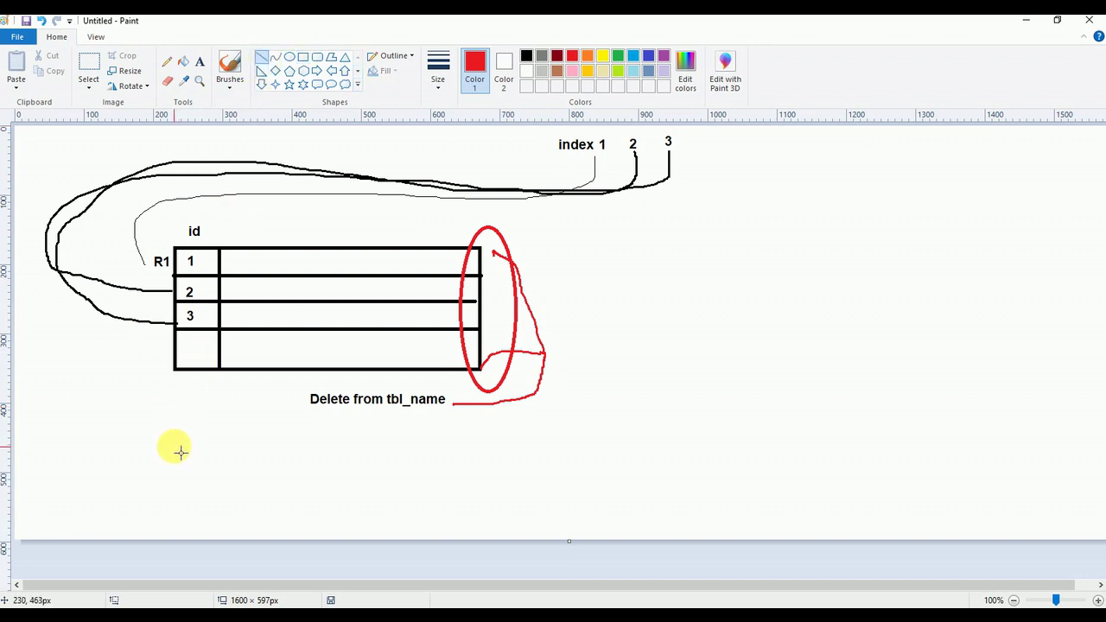
Draw two black horizontal lines below the table to form a new row.
drag(174, 446, 486, 446)
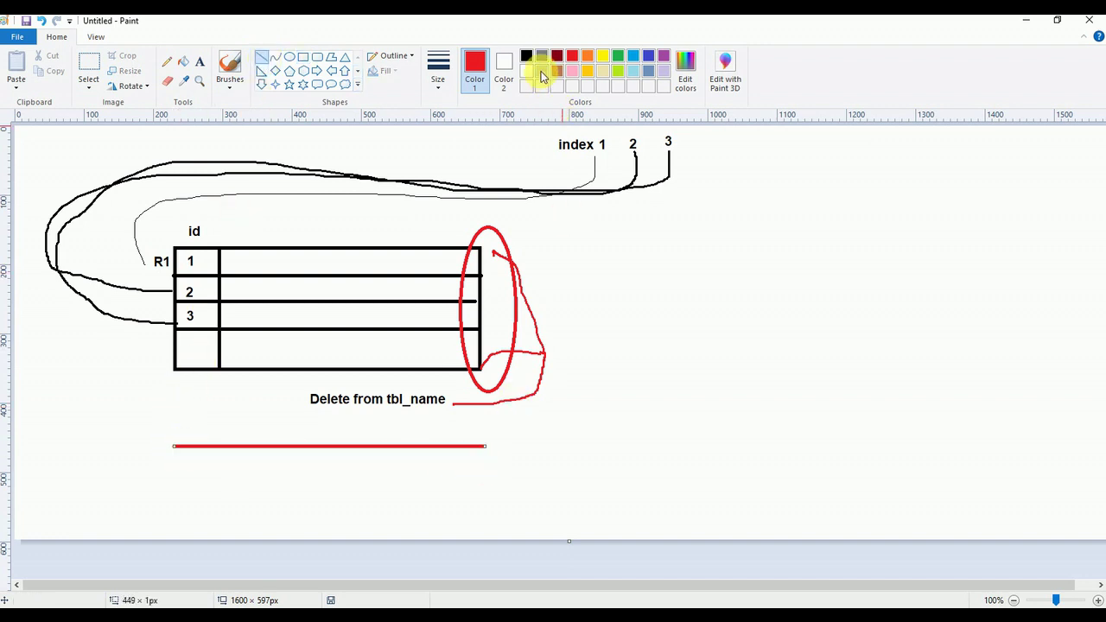
click(526, 56)
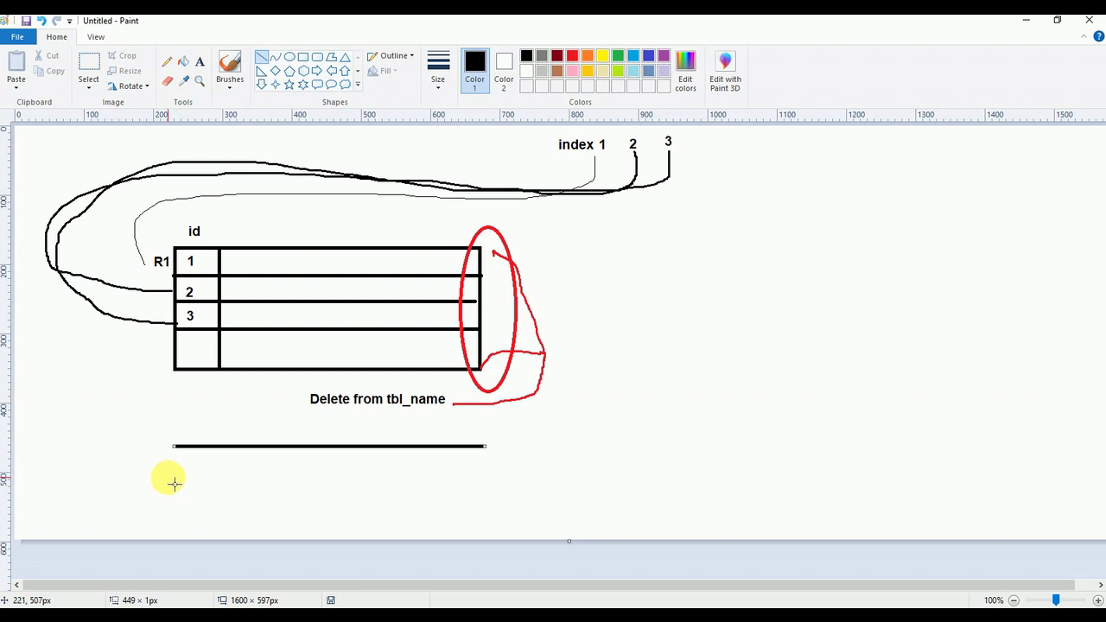
drag(174, 476, 489, 475)
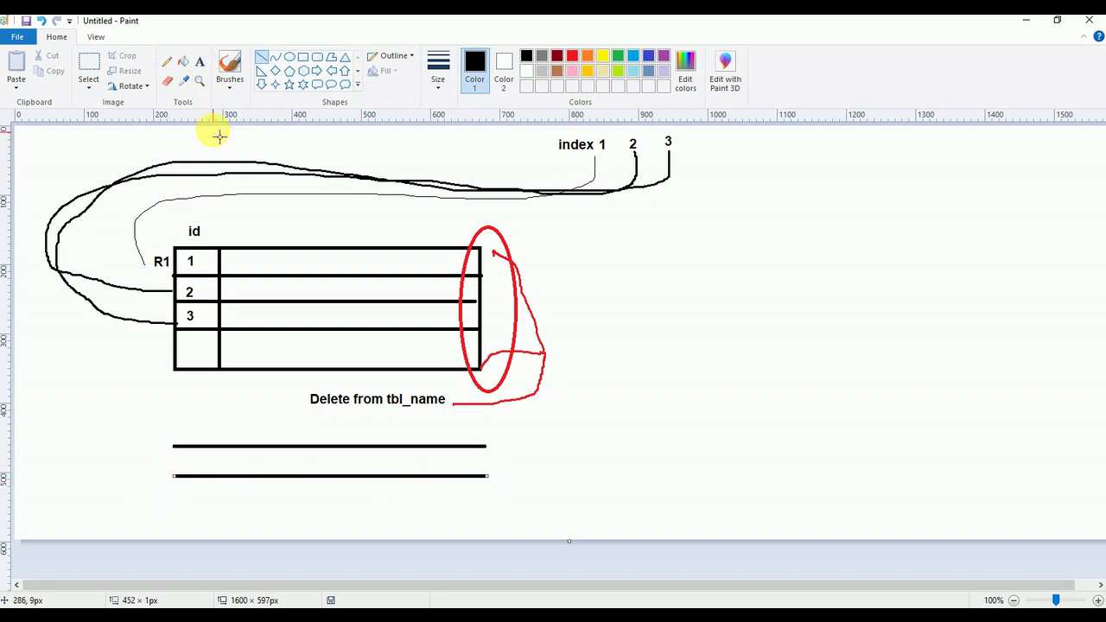
Label the row 4 between the lines, replacing an initial 1.
click(198, 61)
click(184, 456)
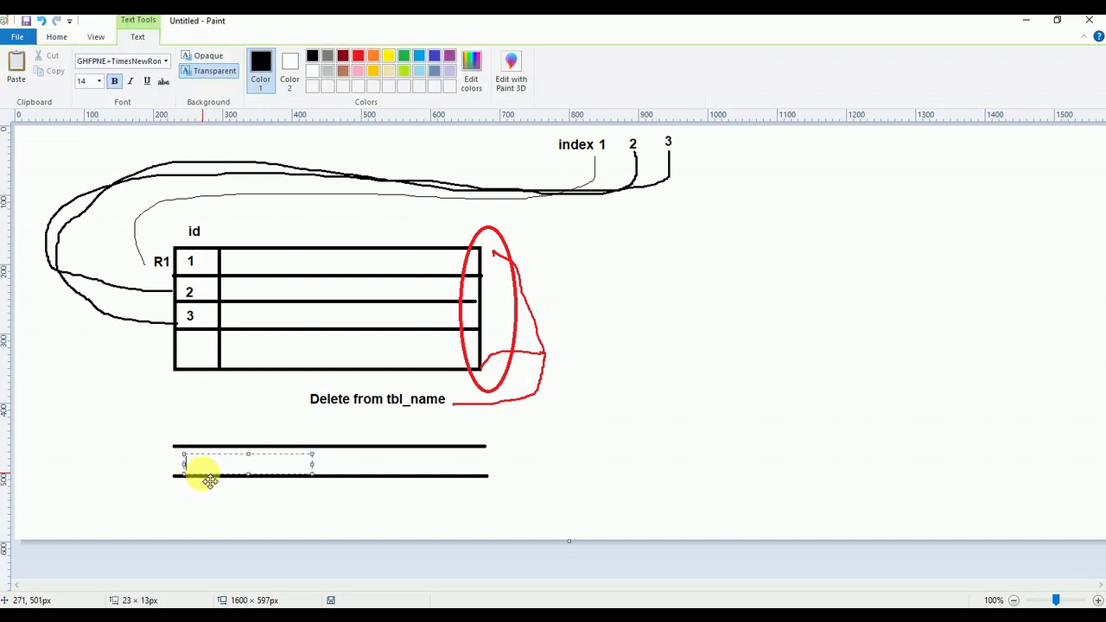
text(1)
click(263, 506)
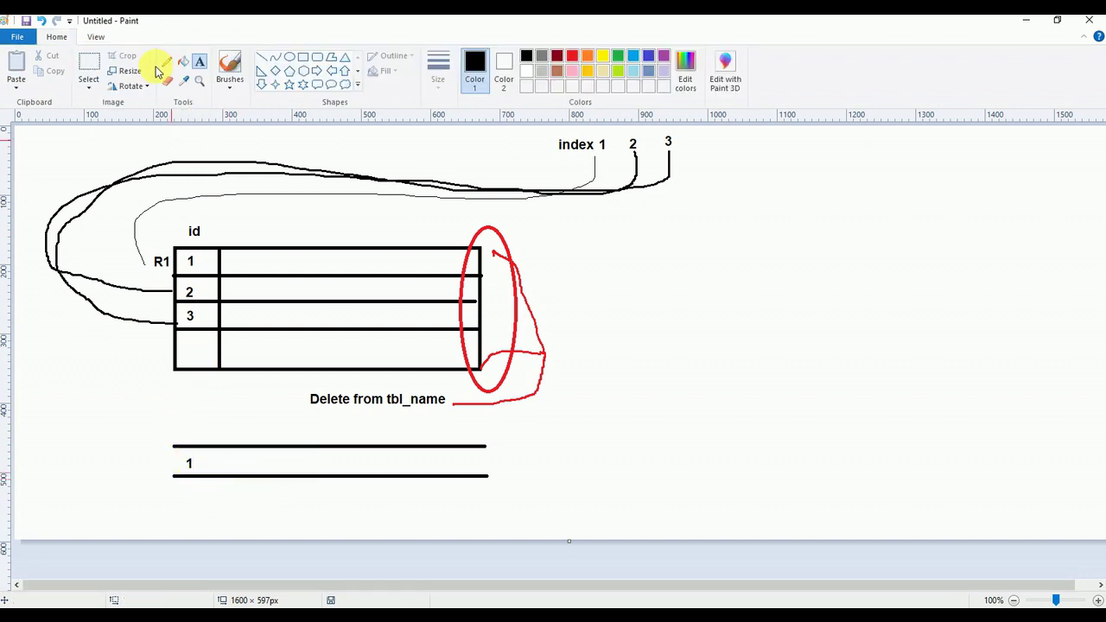
click(89, 65)
drag(173, 448, 210, 474)
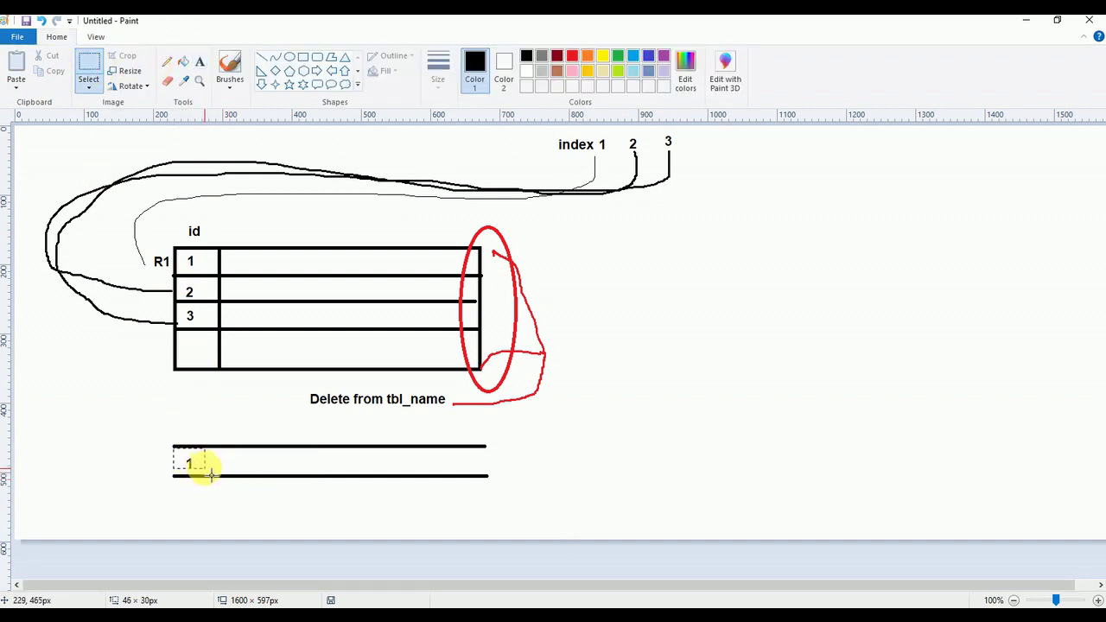
key(Delete)
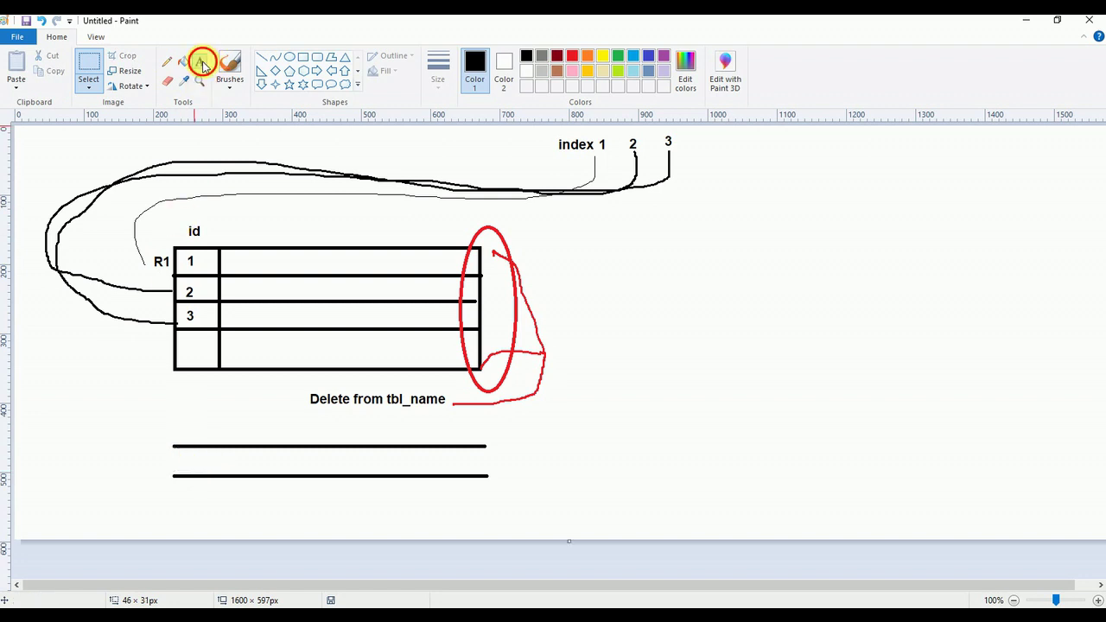
click(201, 63)
click(185, 448)
text(4)
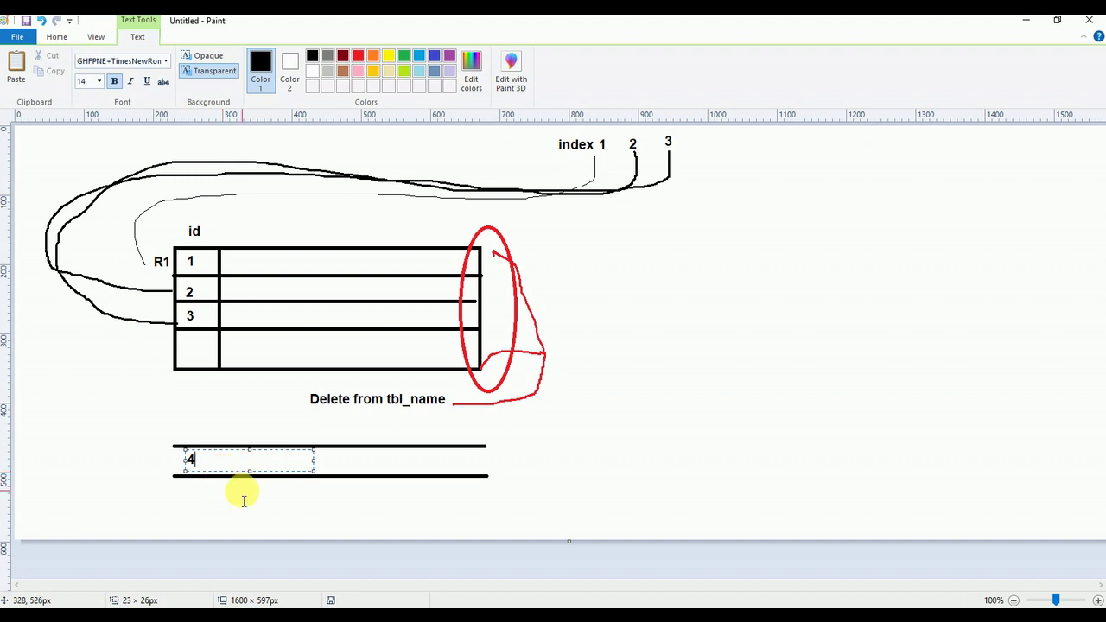
Add a short vertical divider line just after the 4.
click(59, 39)
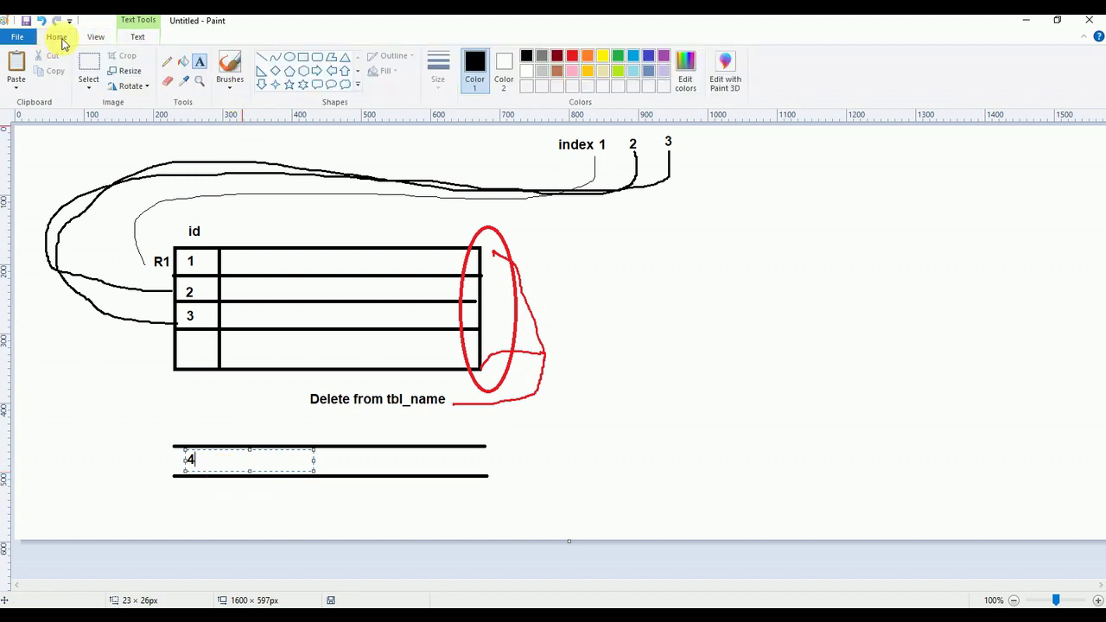
click(262, 56)
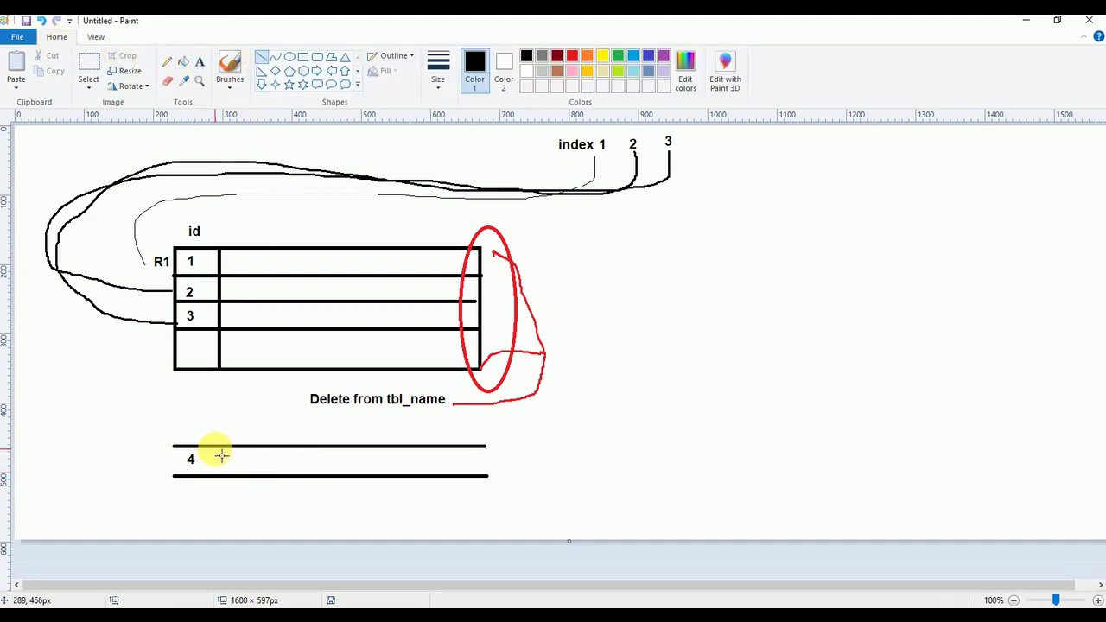
drag(216, 447, 216, 476)
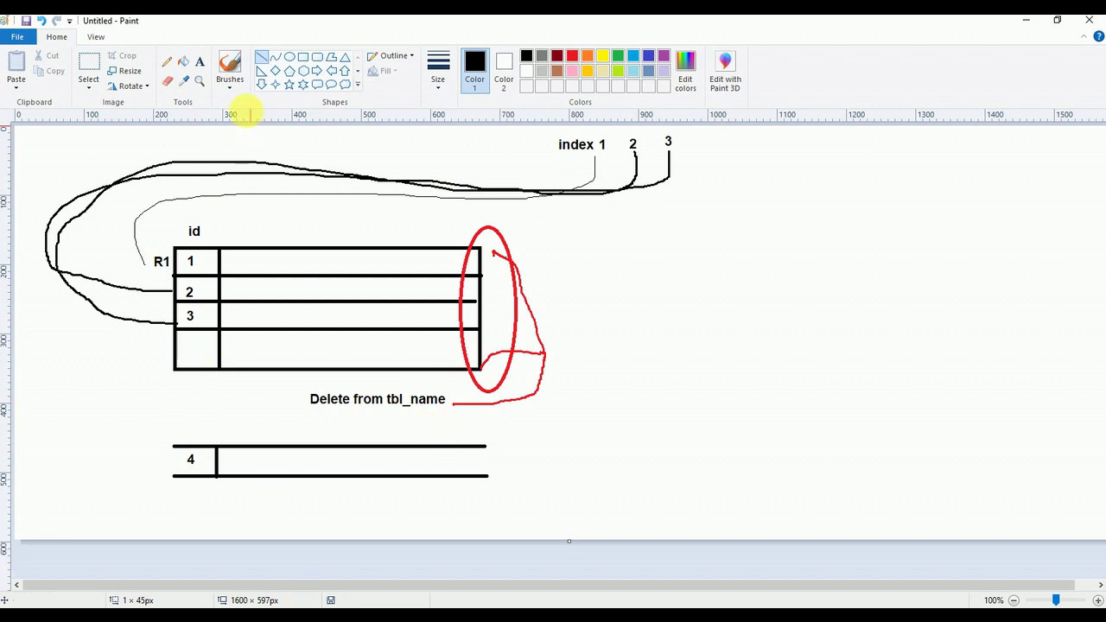
click(170, 64)
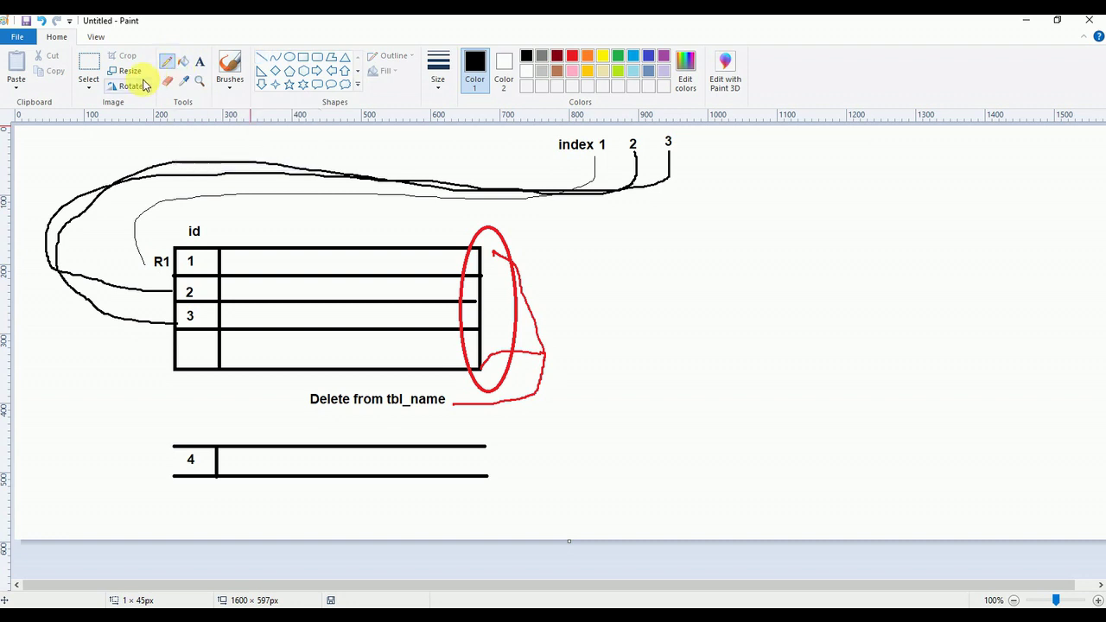
Write the label 'Truncate' to the right of row 4.
click(199, 62)
drag(526, 440, 600, 479)
text(Trun)
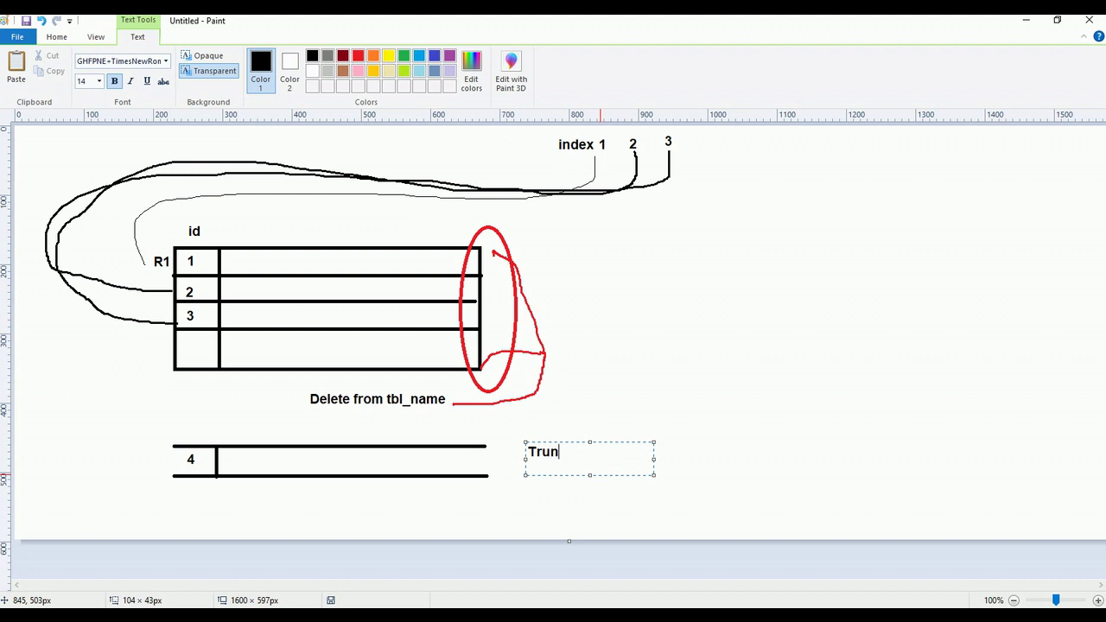
text(cate)
click(628, 413)
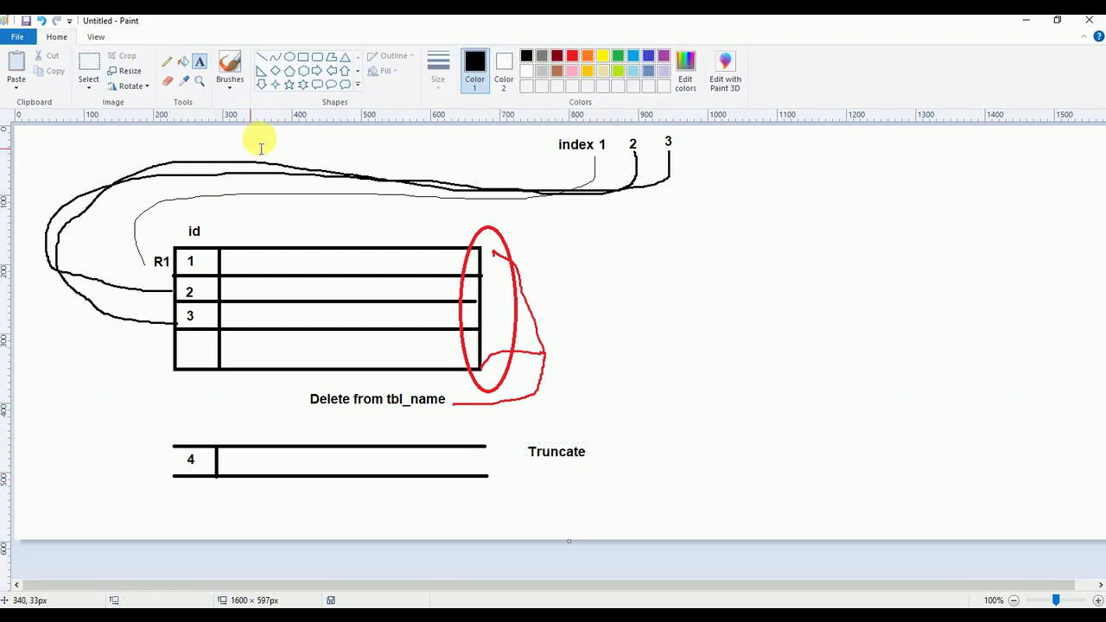
Draw green arrows from Truncate to the red circle and up to the index numbers.
click(634, 57)
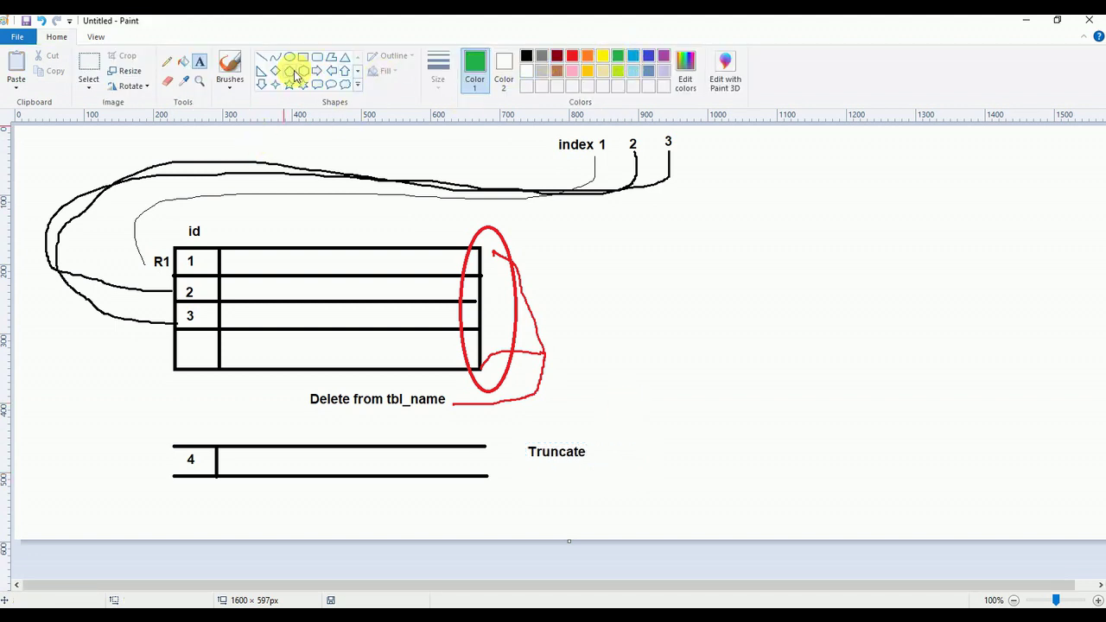
click(165, 61)
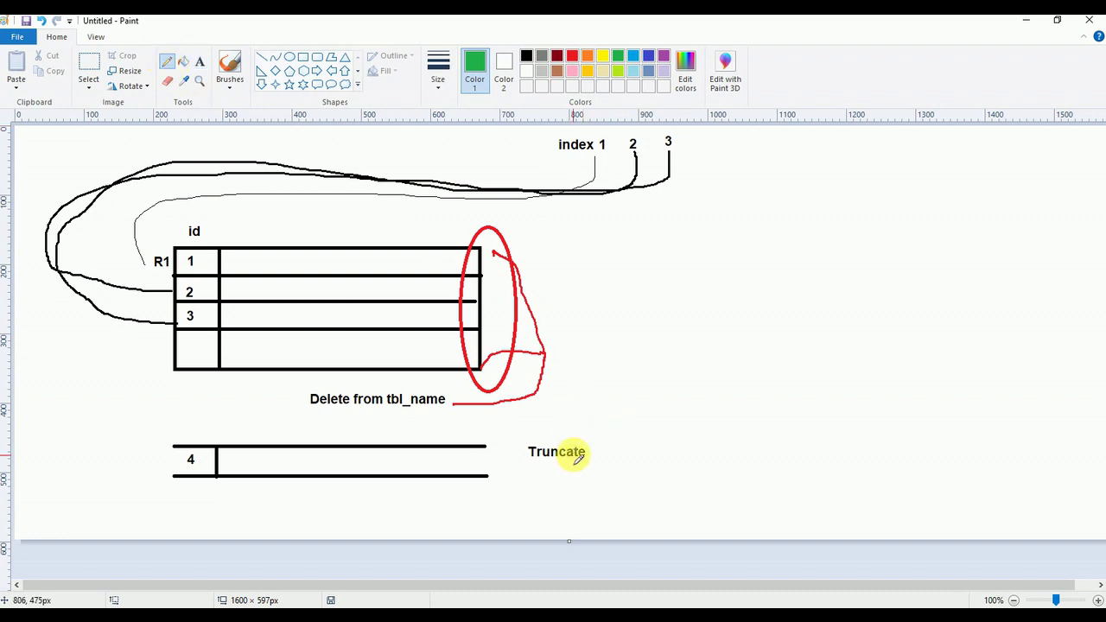
mouse_move(586, 451)
mouse_down()
mouse_move(615, 403)
mouse_move(548, 349)
mouse_up()
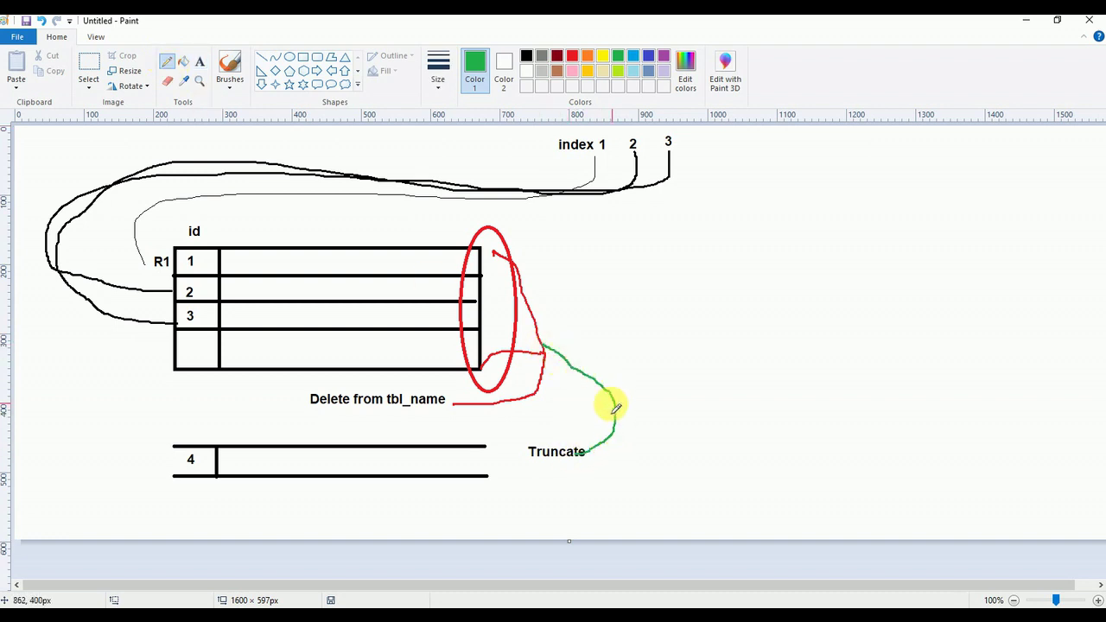
mouse_move(617, 406)
mouse_down()
mouse_move(618, 289)
mouse_move(635, 195)
mouse_move(648, 206)
mouse_up()
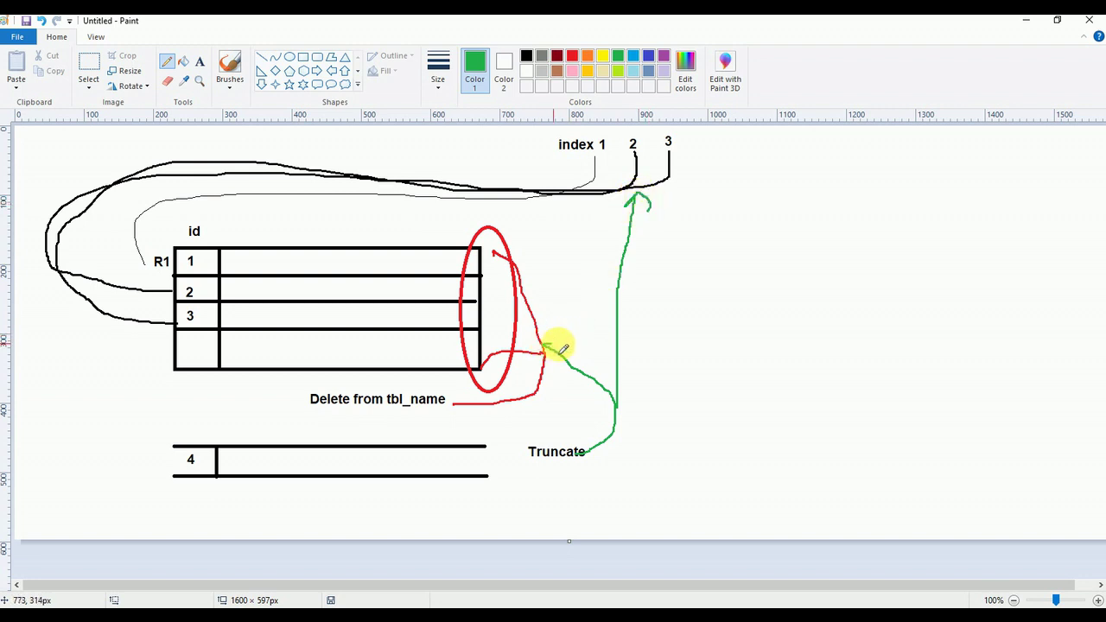
mouse_move(561, 344)
mouse_down()
mouse_move(545, 348)
mouse_move(548, 376)
mouse_up()
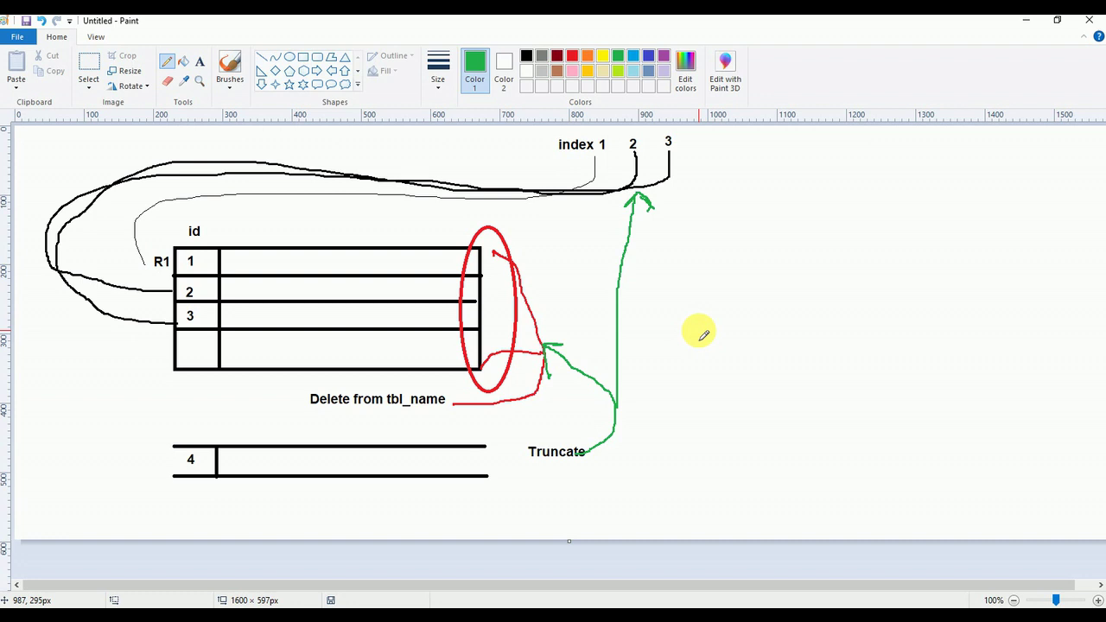
click(199, 63)
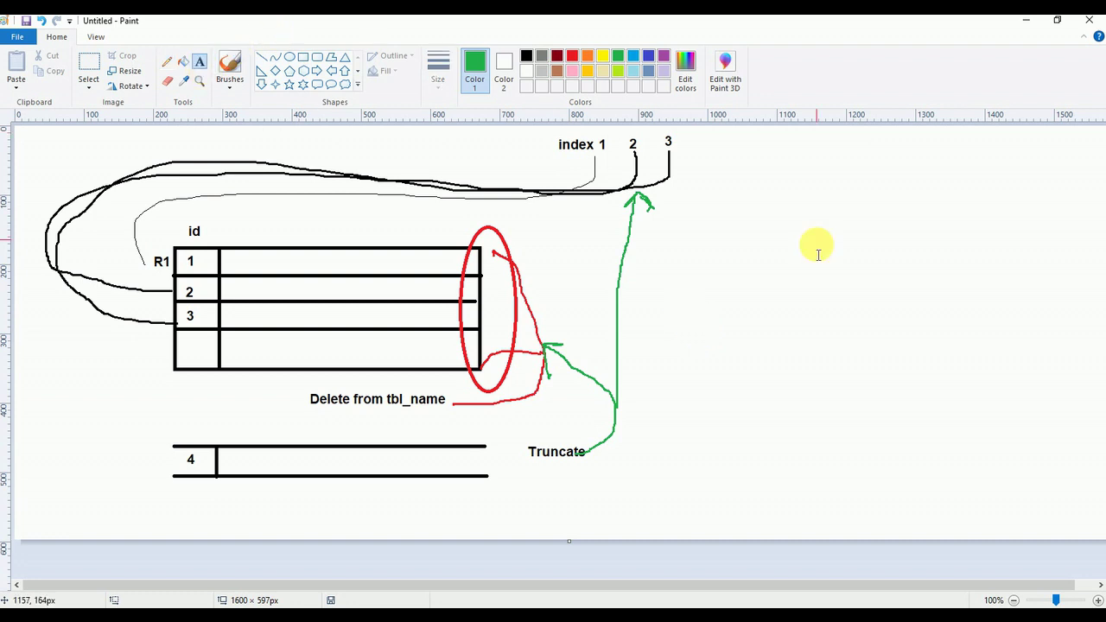
drag(721, 232, 847, 259)
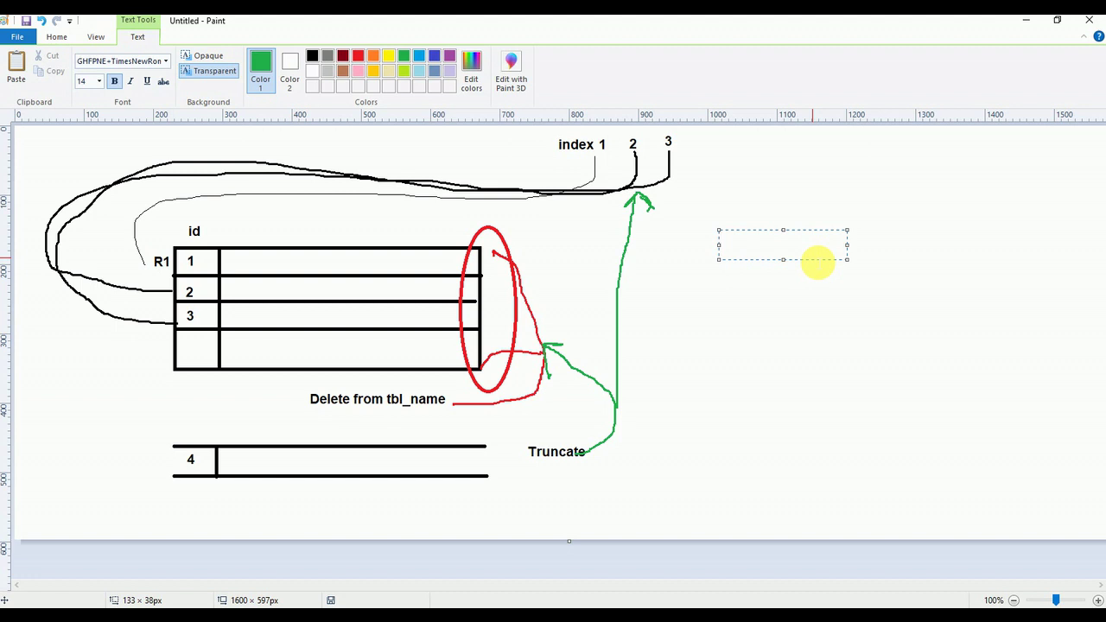
Add the green label 'ACS21------' beside the index numbers.
text(ACS)
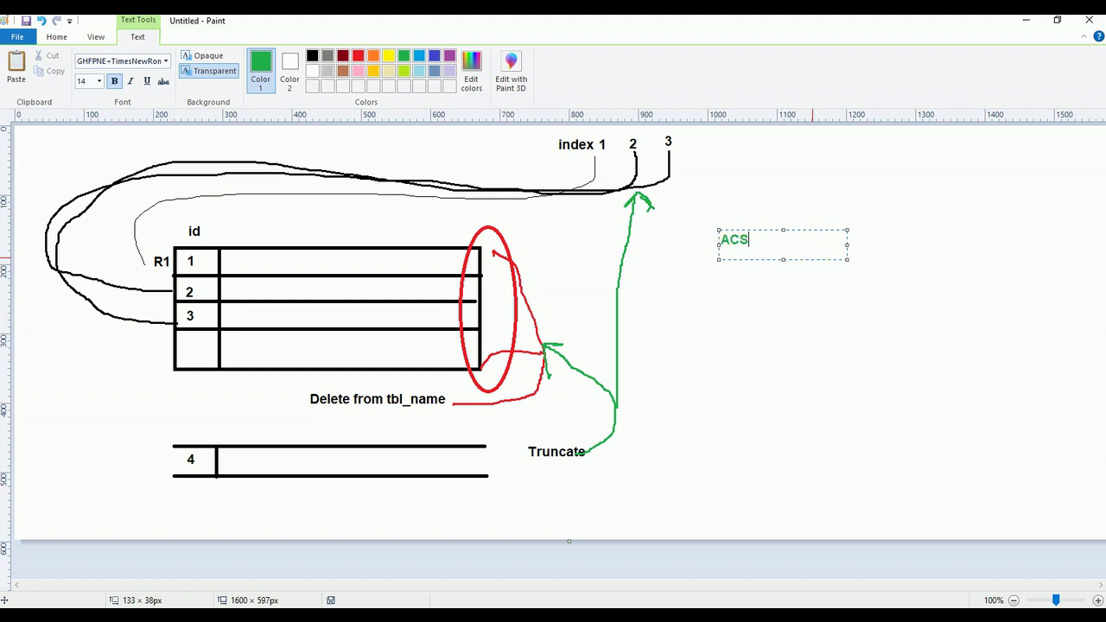
text(0218)
key(BackSpace)
key(BackSpace)
key(BackSpace)
key(BackSpace)
text(21)
text(------)
click(780, 342)
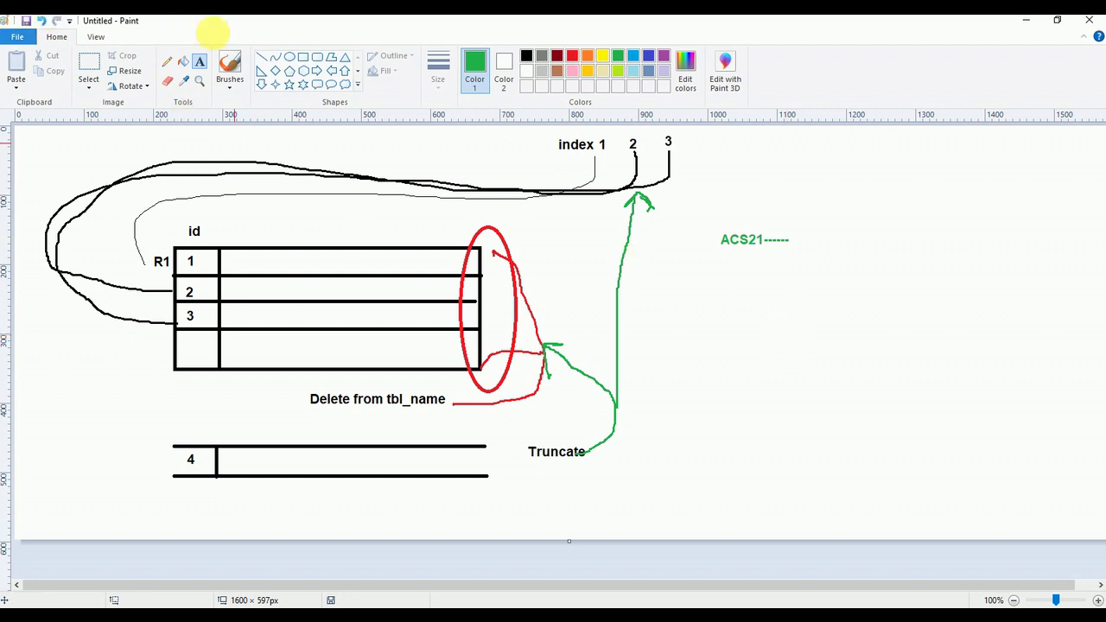
Add a green '50' label below the ACS21 note.
drag(767, 258, 812, 290)
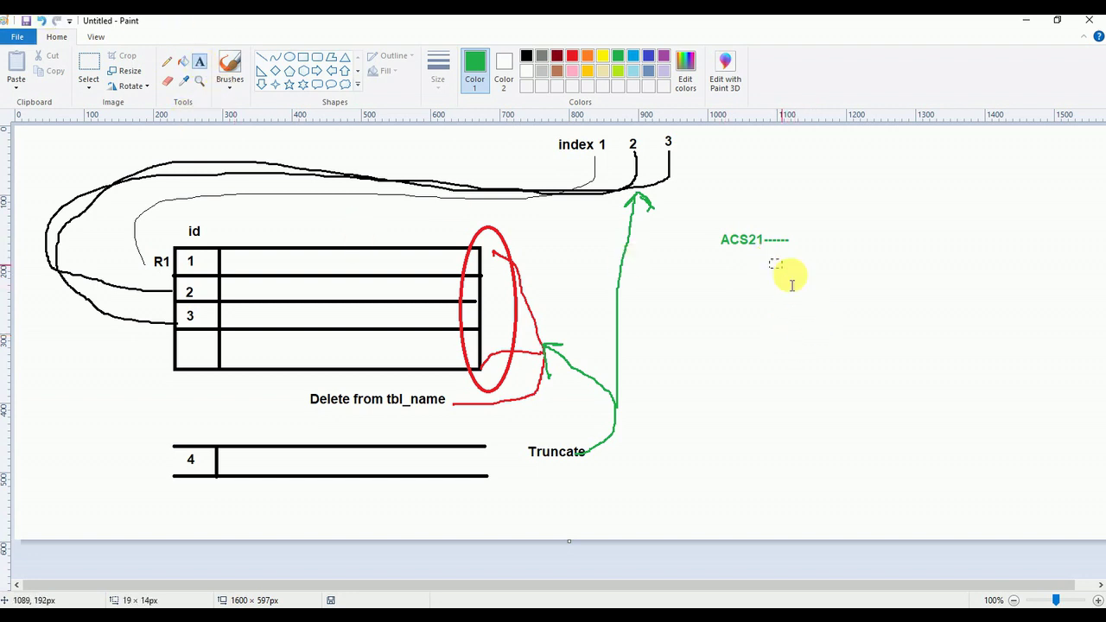
text(1 2 )
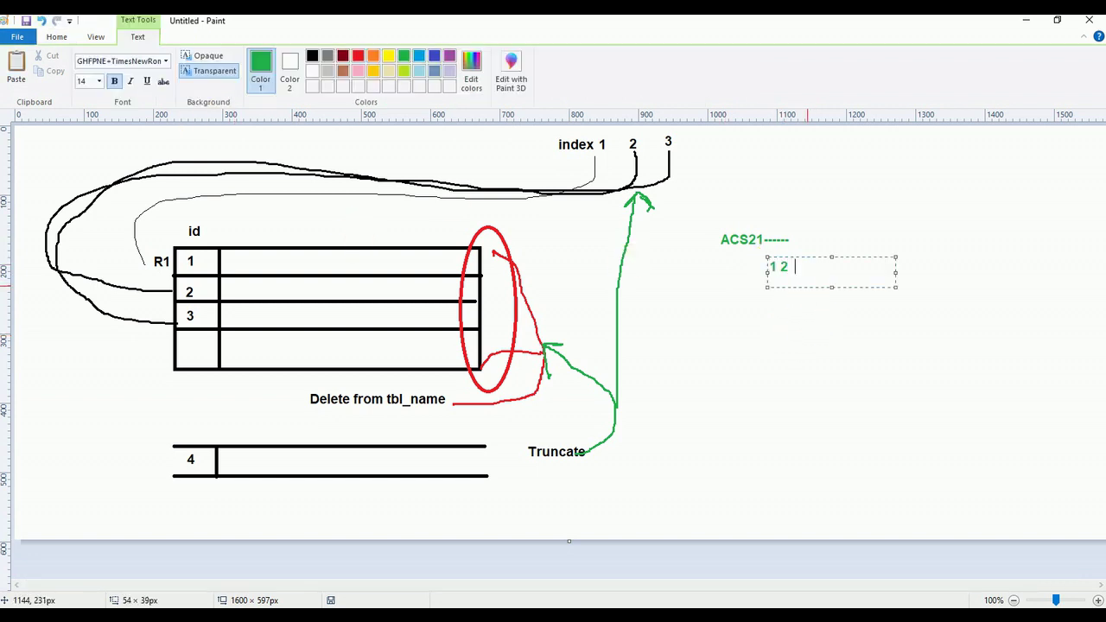
text(34 5 56 6 6)
key(BackSpace)
key(BackSpace)
key(BackSpace)
key(BackSpace)
key(BackSpace)
key(BackSpace)
key(BackSpace)
key(BackSpace)
text(50)
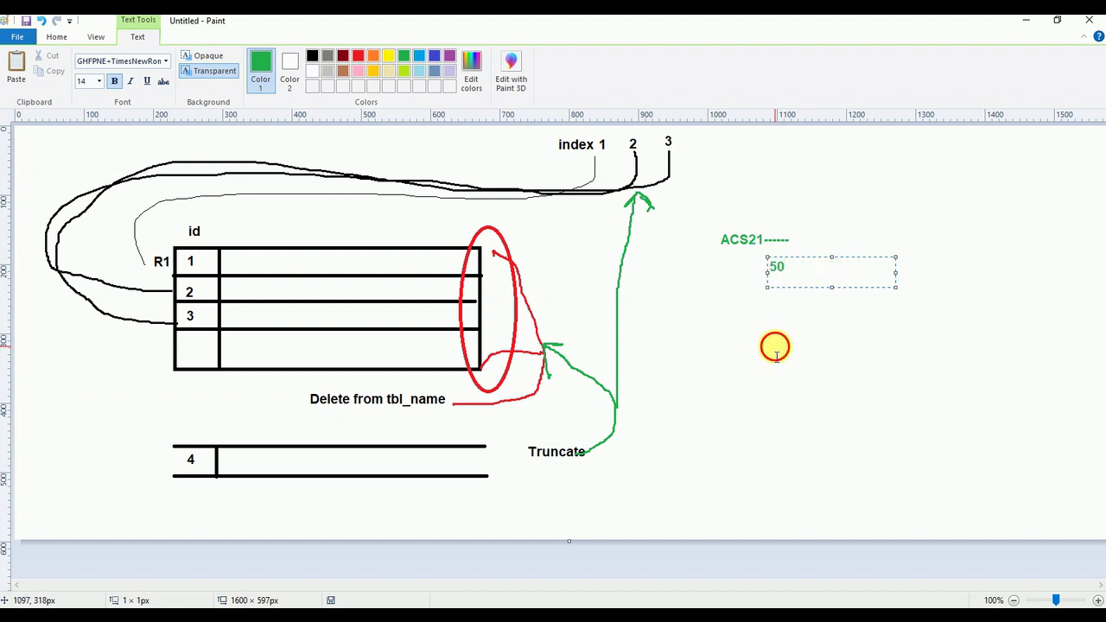
click(776, 354)
Draw a green arrow curving up from the 50 label.
click(167, 62)
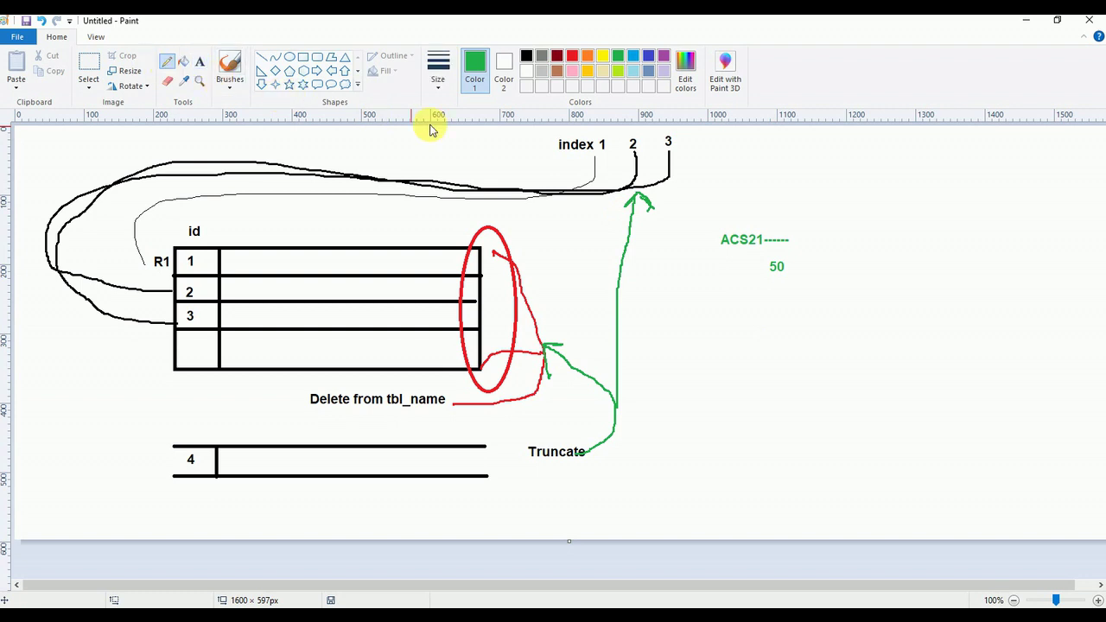
mouse_move(778, 262)
mouse_down()
mouse_move(711, 165)
mouse_move(732, 164)
mouse_up()
click(199, 61)
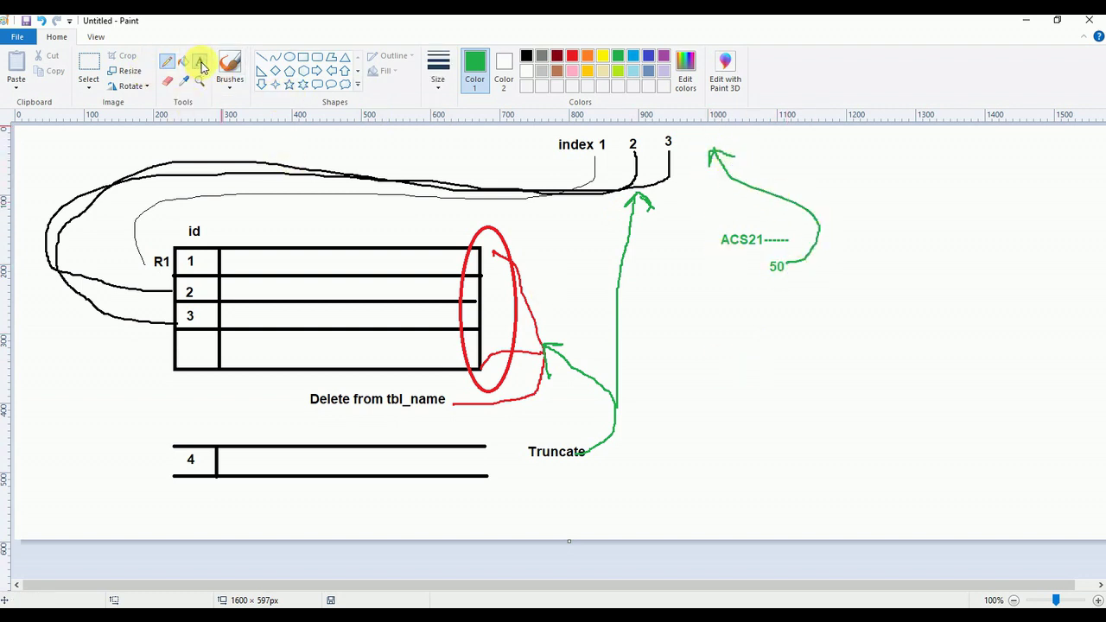
mouse_move(732, 299)
mouse_down()
mouse_move(781, 321)
mouse_move(860, 332)
mouse_up()
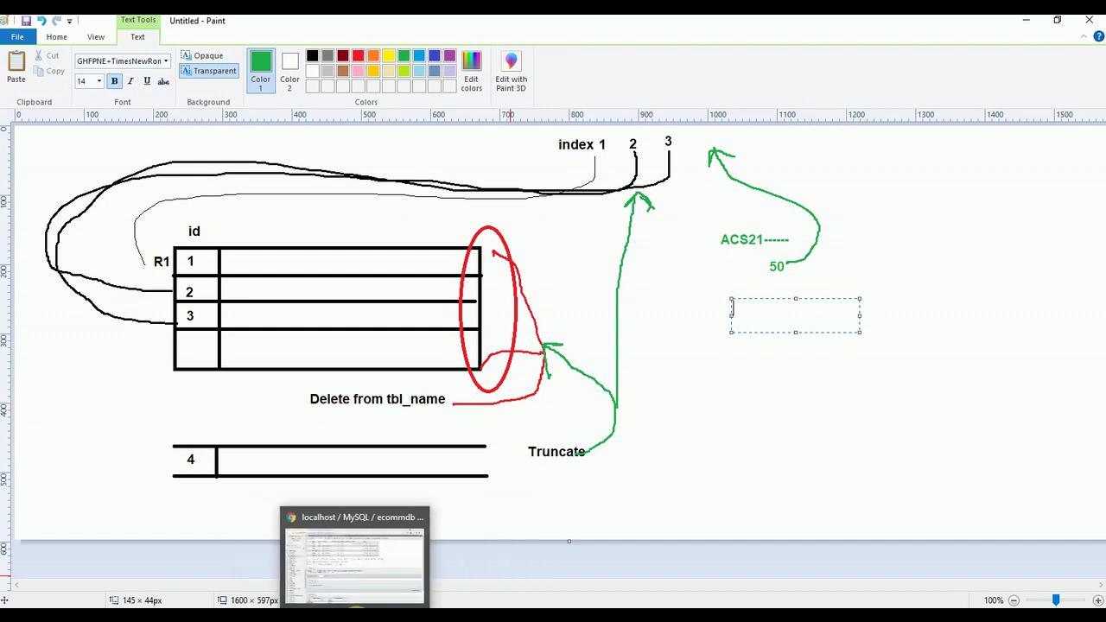
Return to phpMyAdmin and scroll through tbl_user's Structure page and its PRIMARY index on id.
click(363, 581)
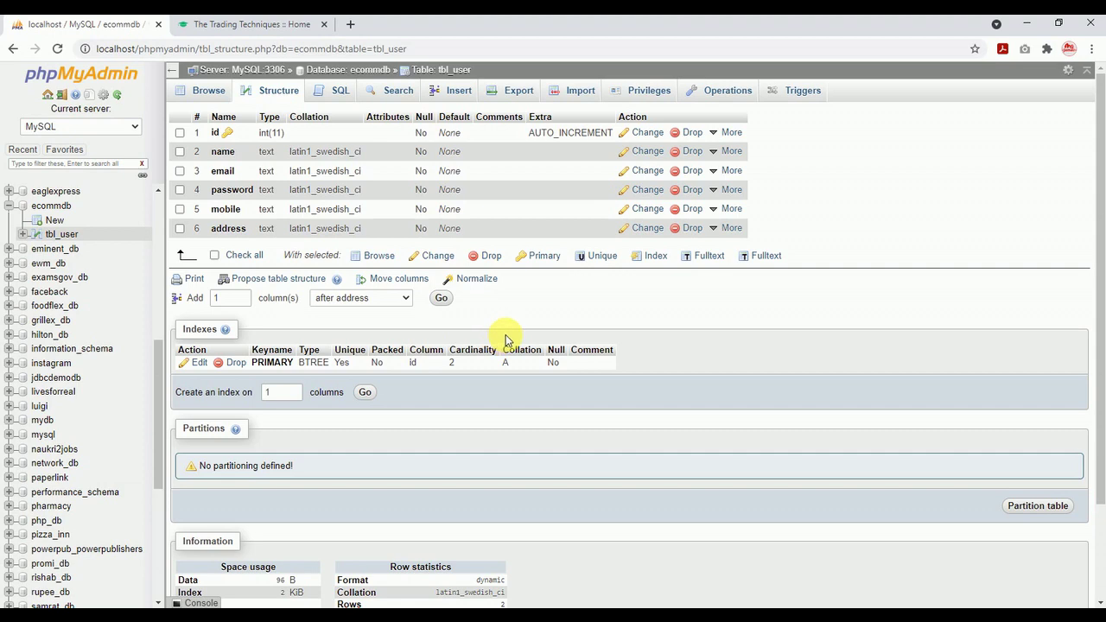
scroll(406, 444, down, 3)
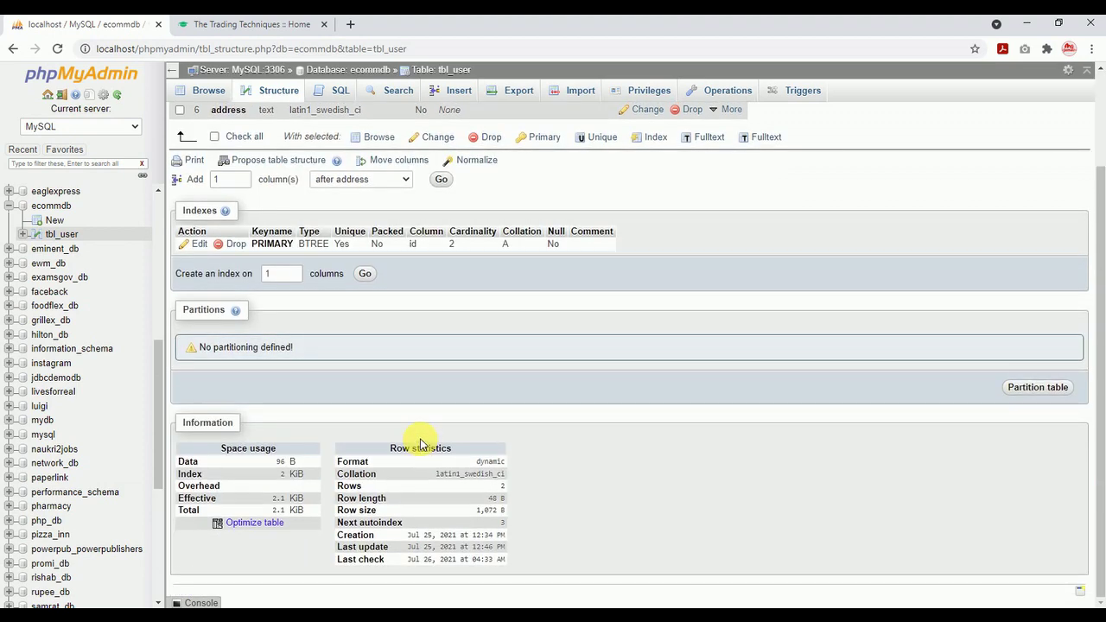
scroll(531, 386, up, 3)
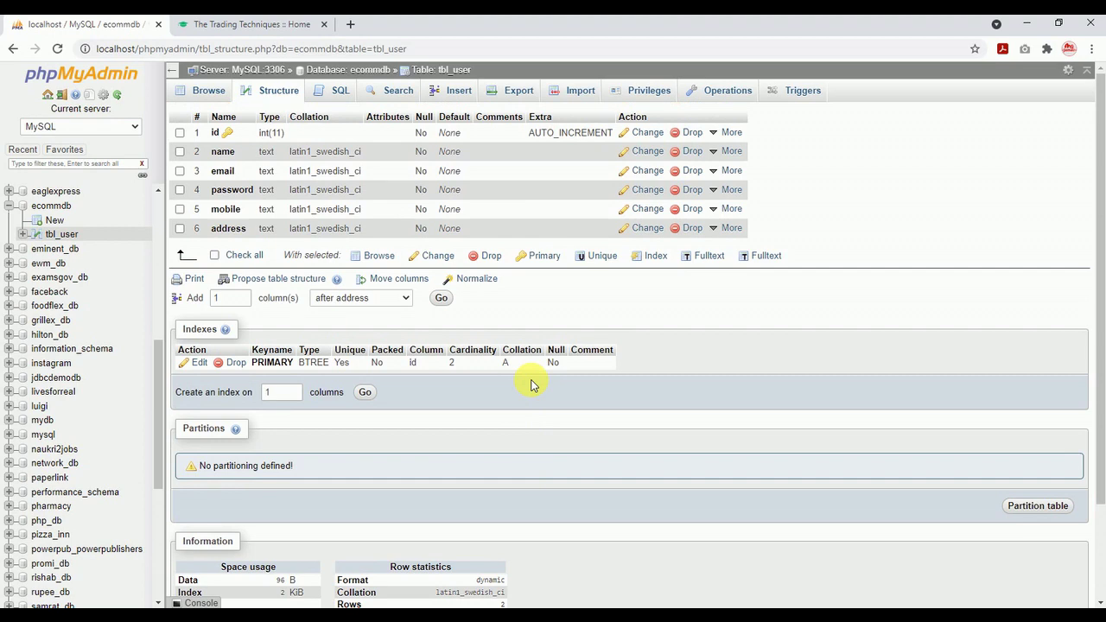
Start emptying tbl_user from Operations, inspect the TRUNCATE statement, then cancel.
click(729, 92)
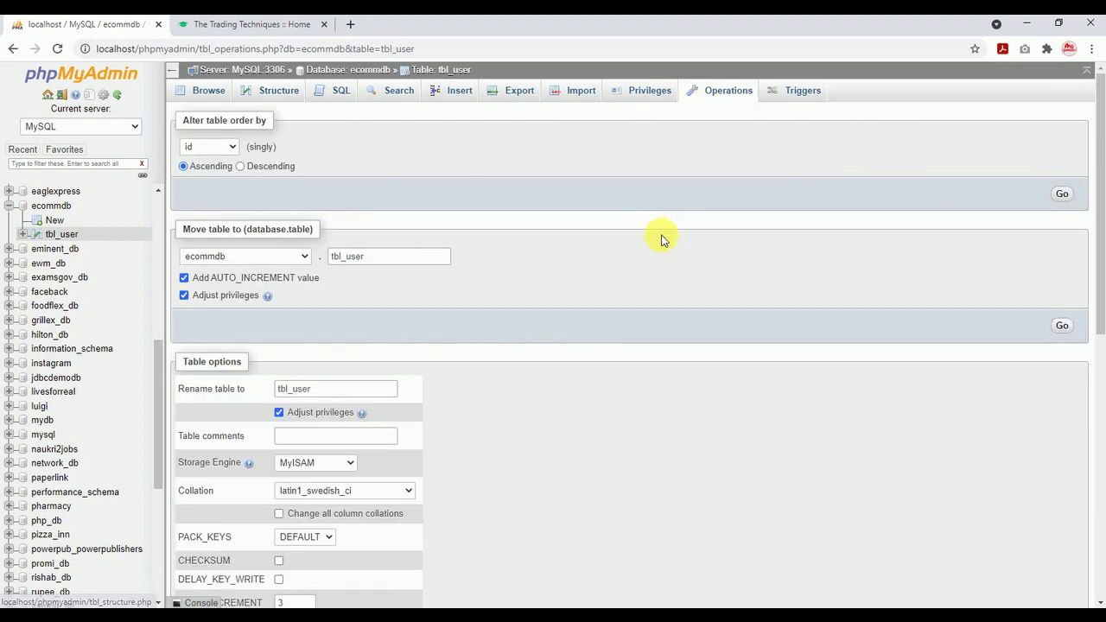
scroll(432, 395, down, 4)
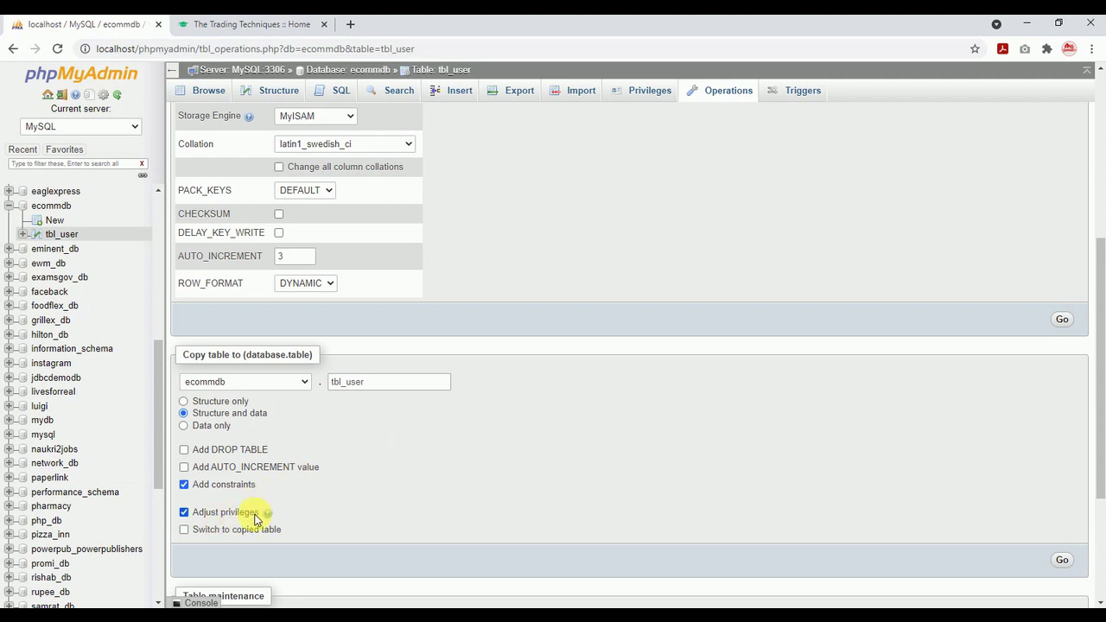
scroll(255, 518, down, 2)
click(276, 542)
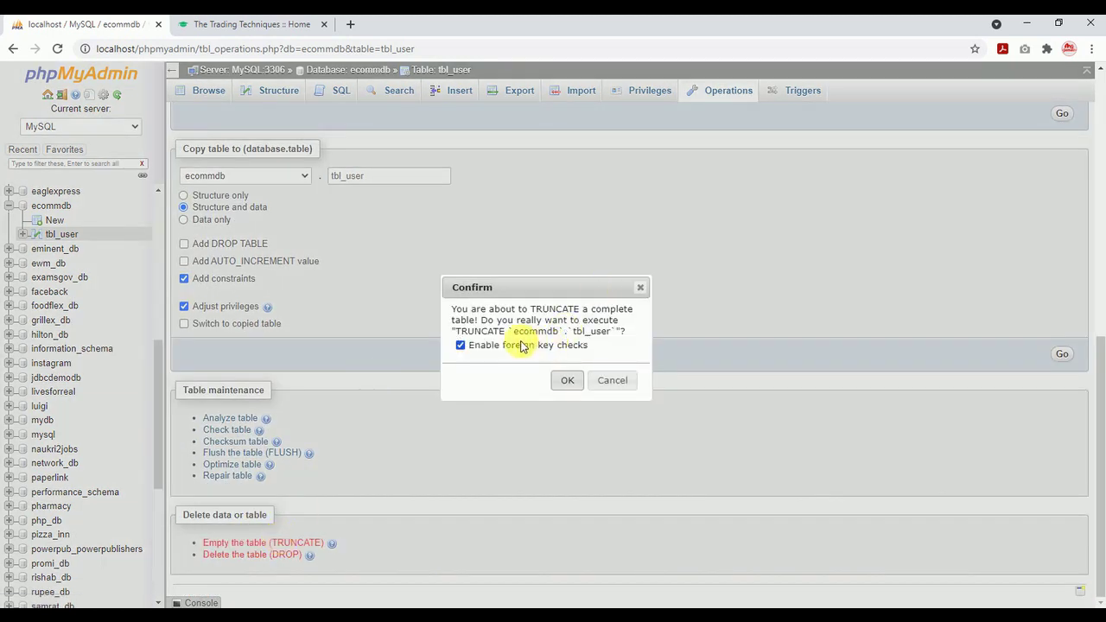
click(463, 333)
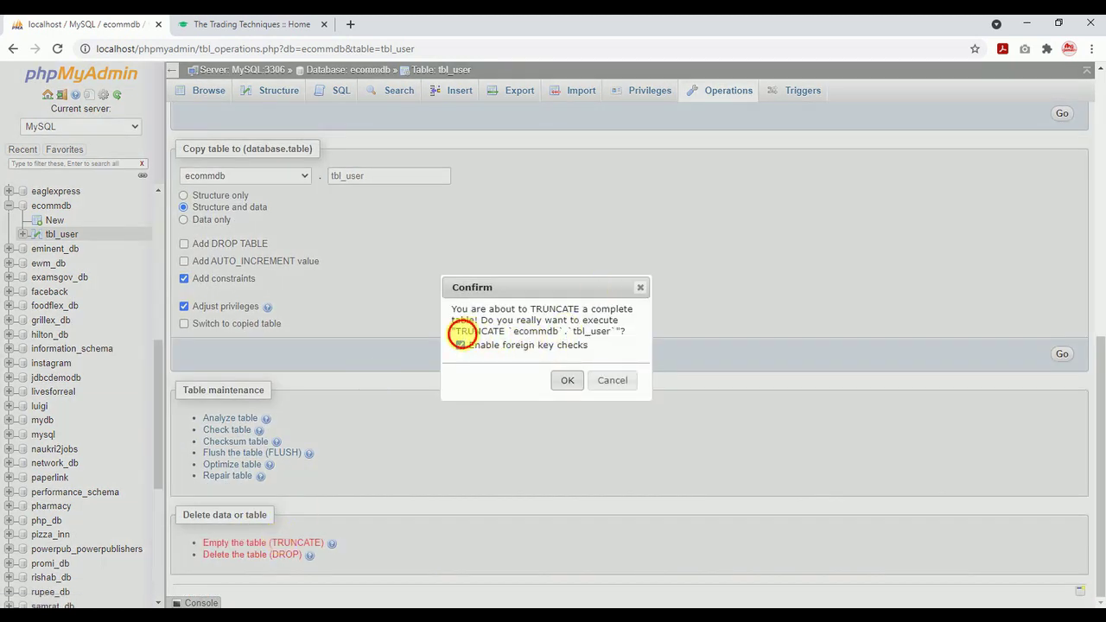
drag(462, 333, 621, 336)
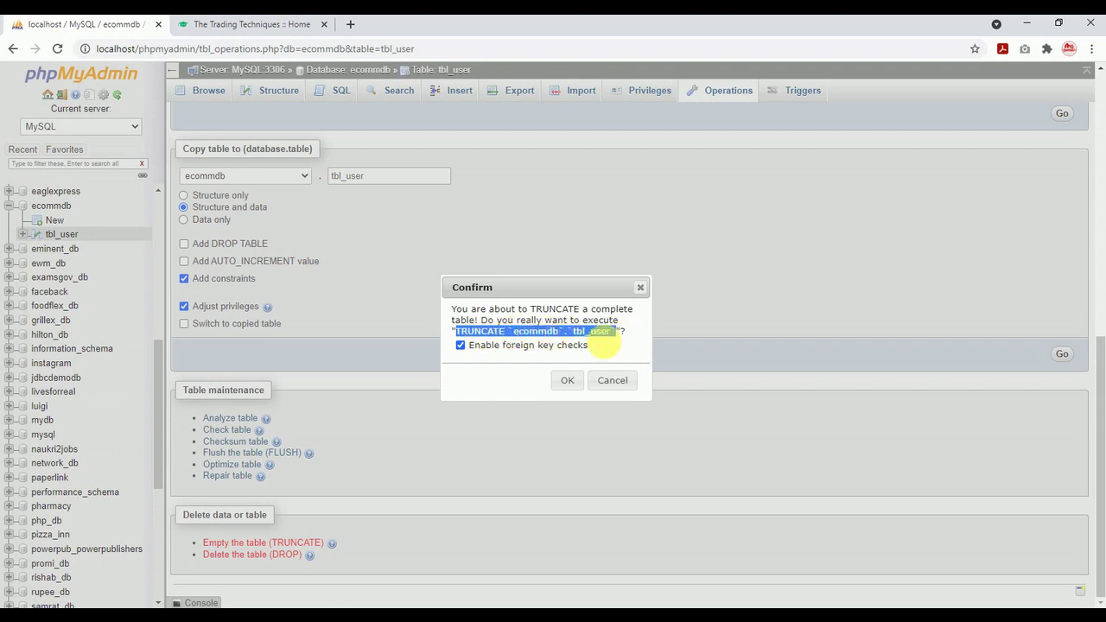
click(640, 288)
View the SQL query, then browse tbl_user's two rows with ids 1 and 2.
scroll(640, 294, up, 5)
scroll(551, 289, up, 5)
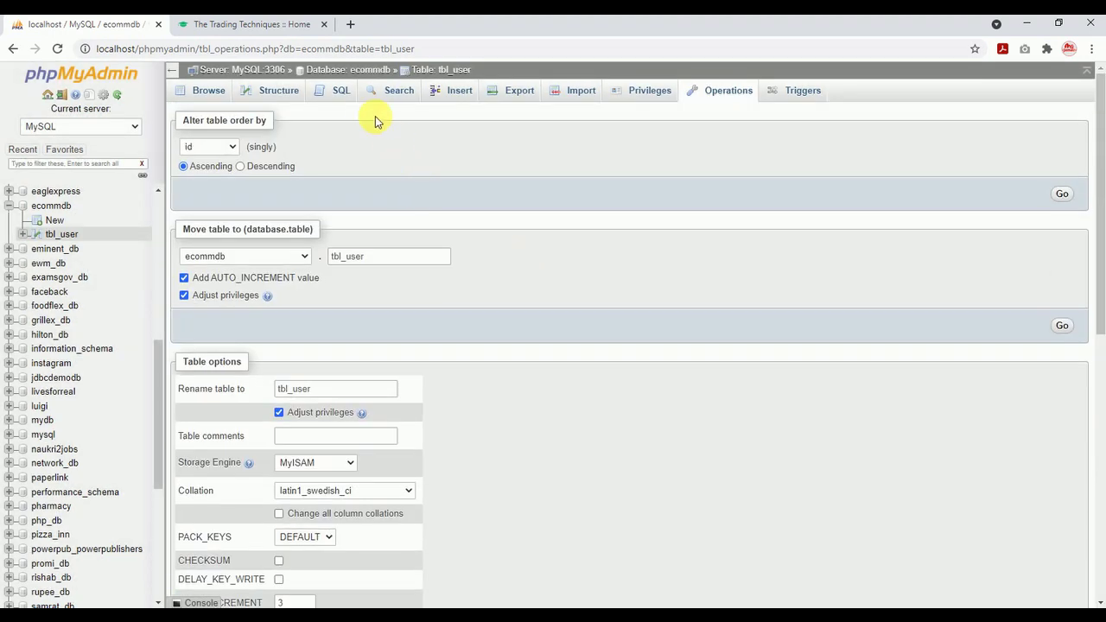
click(342, 90)
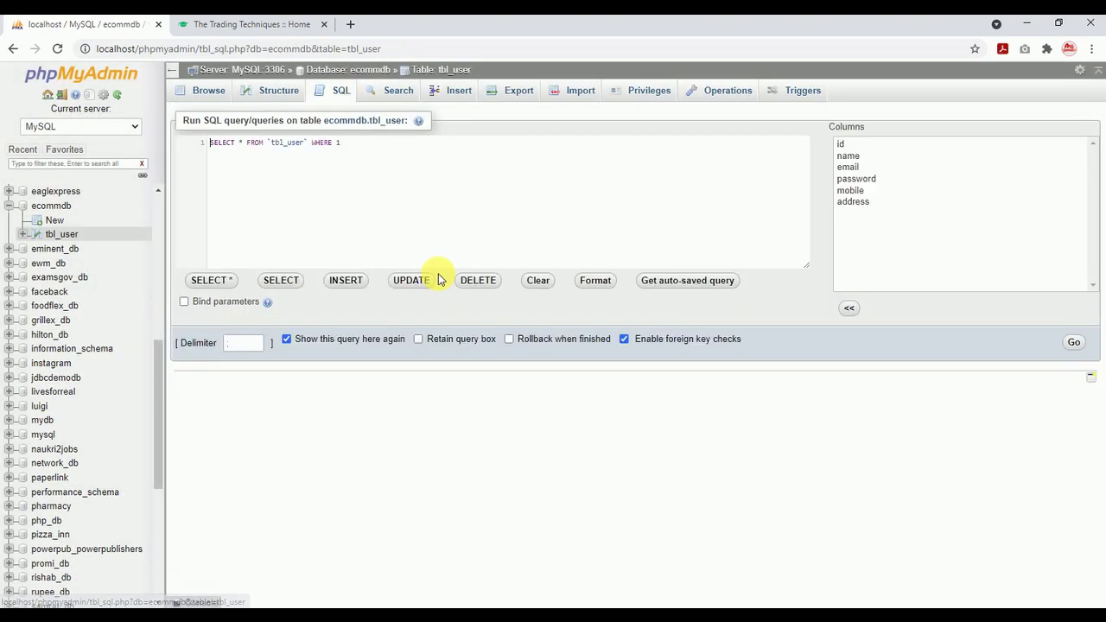
double_click(389, 148)
click(213, 90)
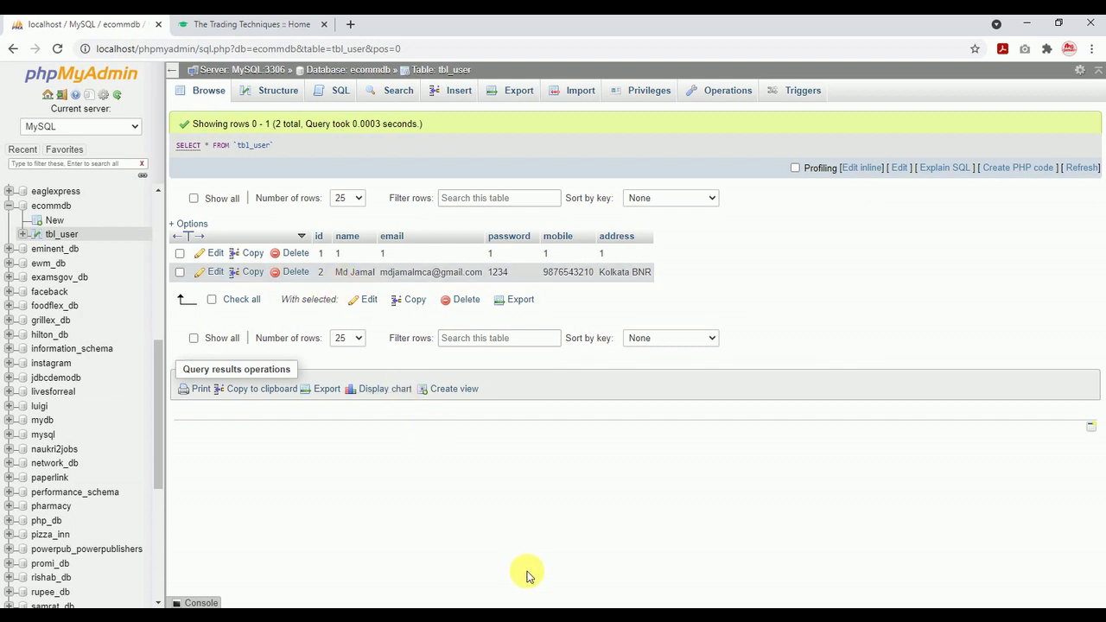
click(405, 606)
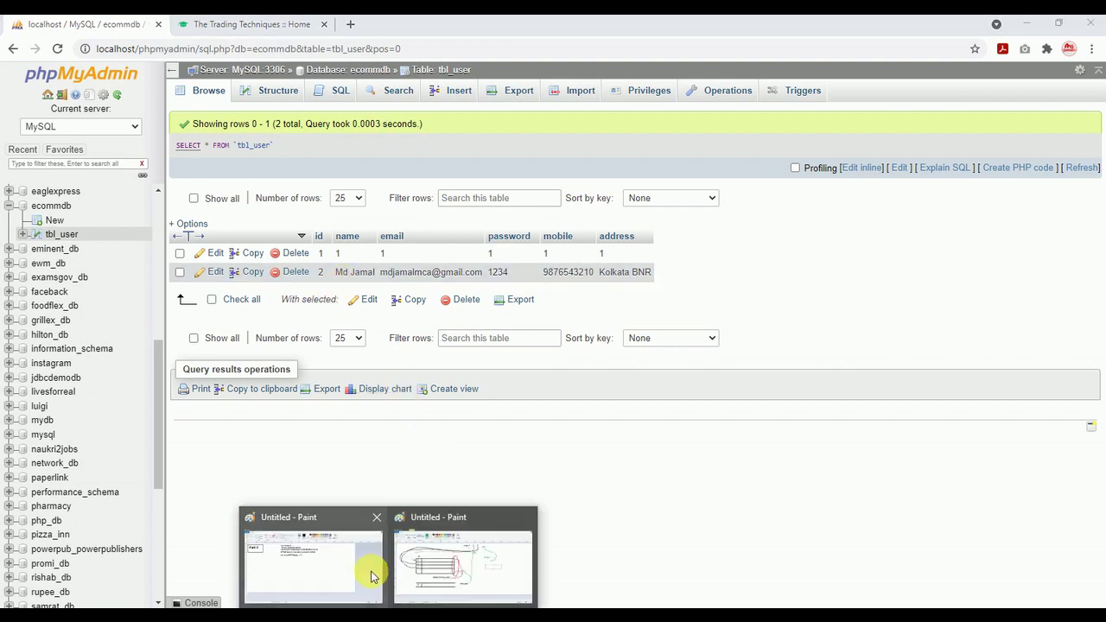
Tick the Truncate item with a light-blue checkmark in the Part-3 notes.
click(359, 576)
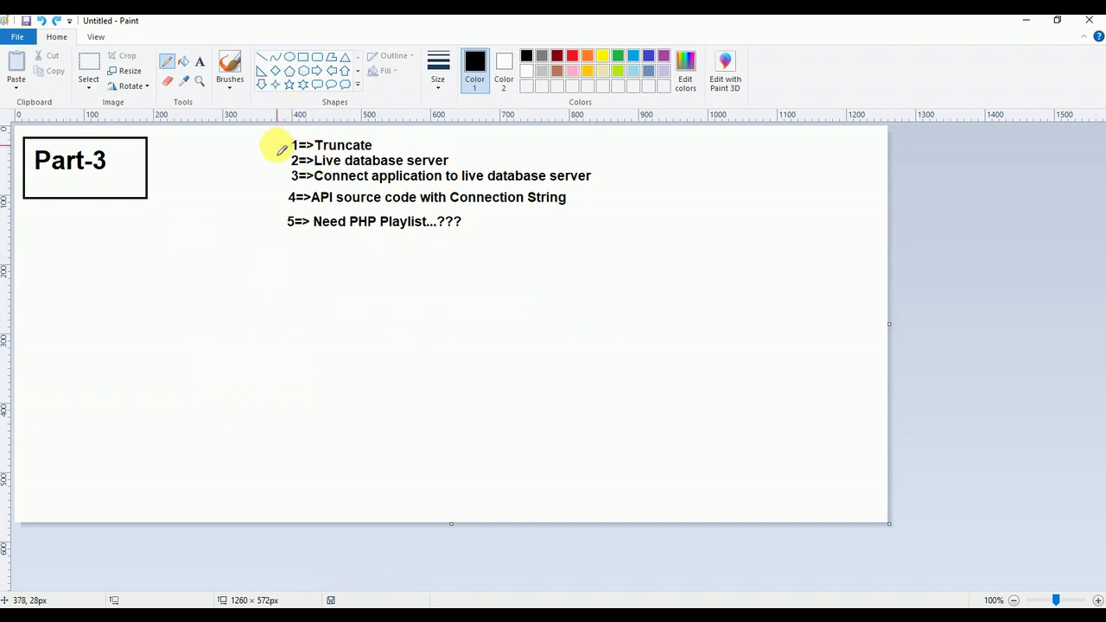
click(634, 55)
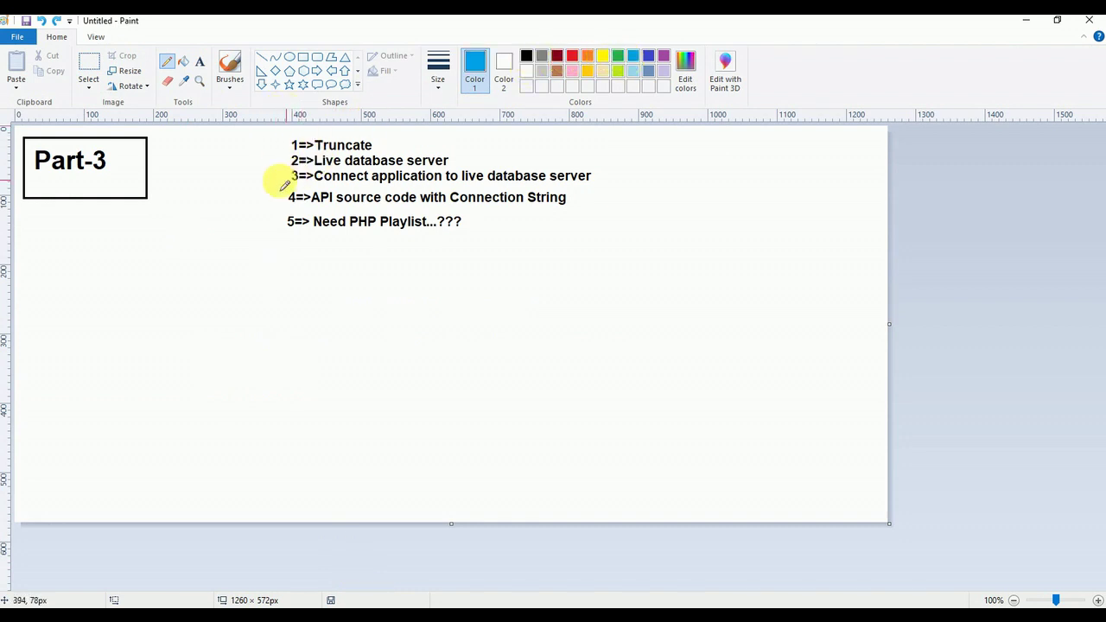
drag(279, 145, 322, 127)
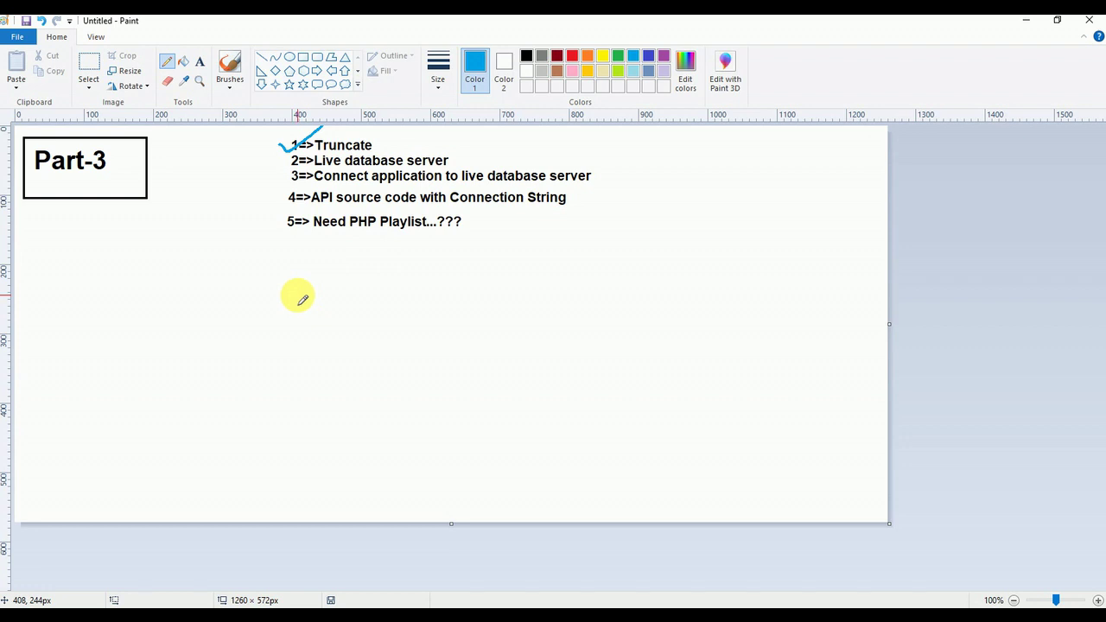
click(973, 610)
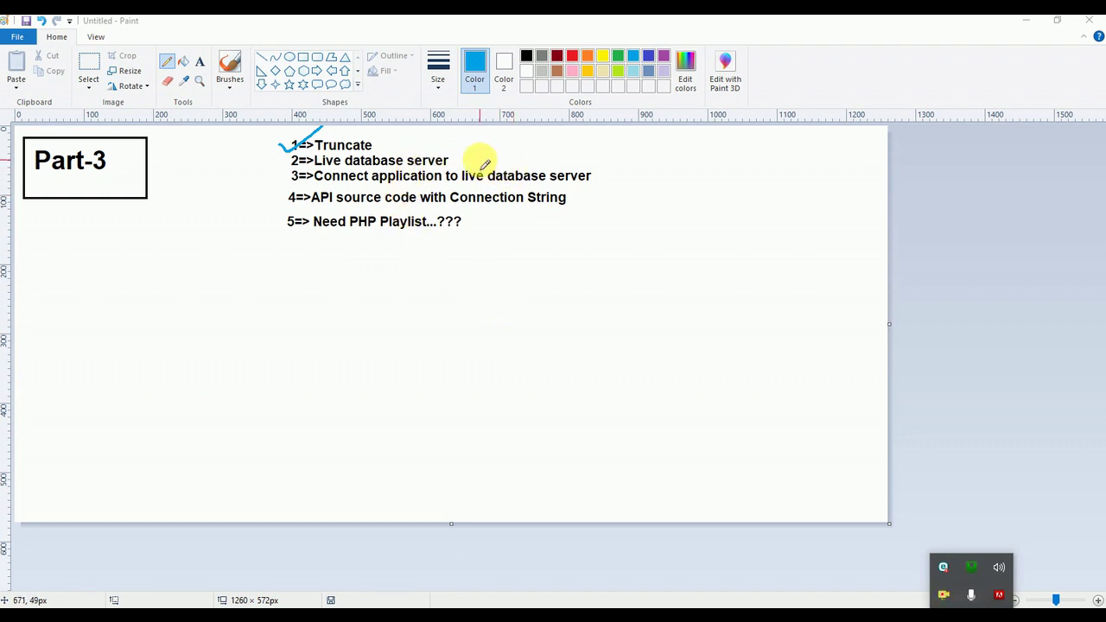
Draw a blue bracket linking checklist items 2 and 3, undoing a stray hook.
drag(471, 158, 629, 179)
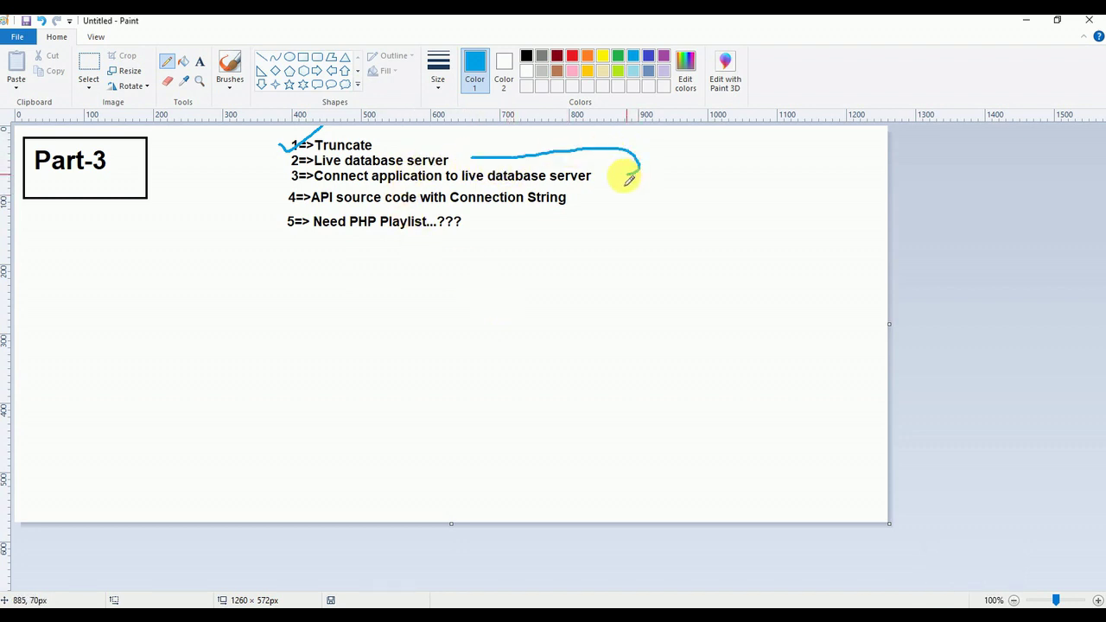
drag(471, 152, 475, 168)
drag(598, 178, 638, 173)
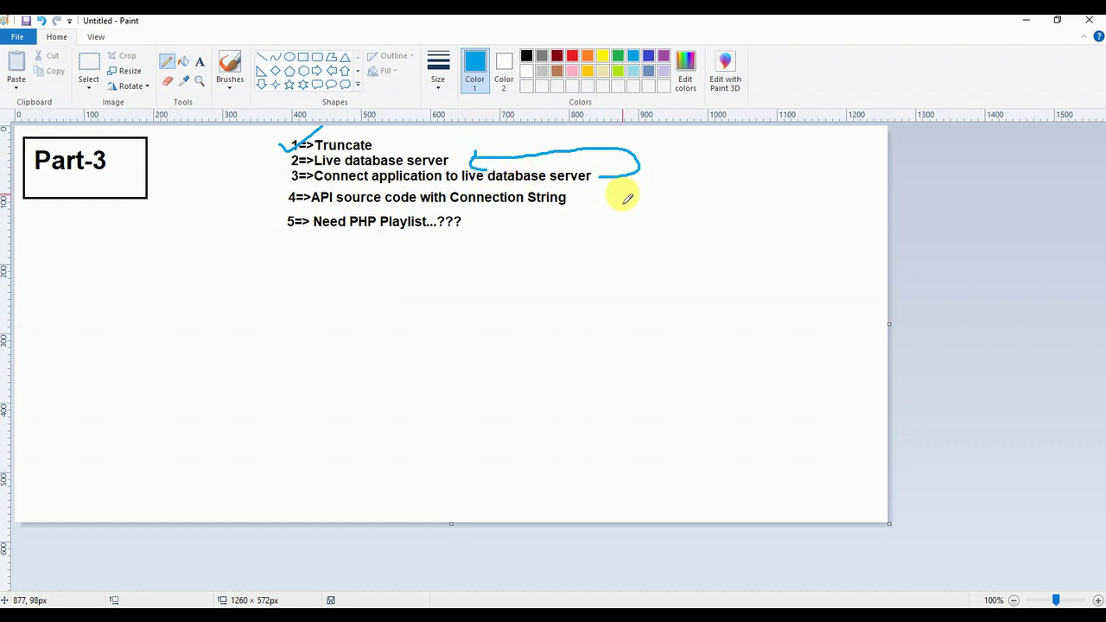
key(ctrl+z)
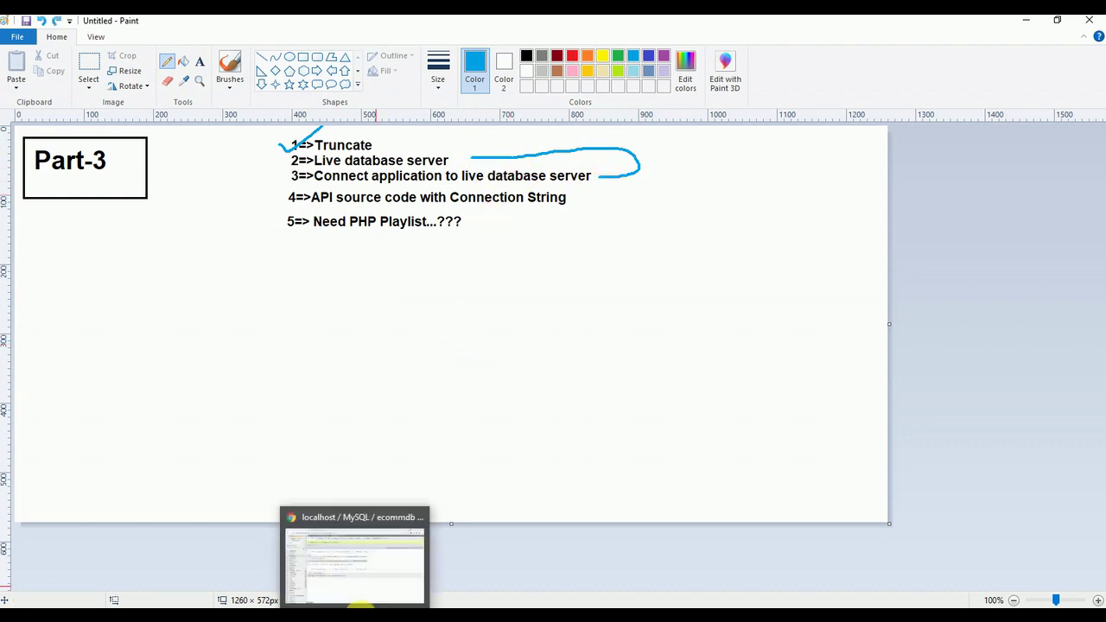
click(358, 585)
Load the Trading Techniques site at its root address by appending '/'.
click(242, 23)
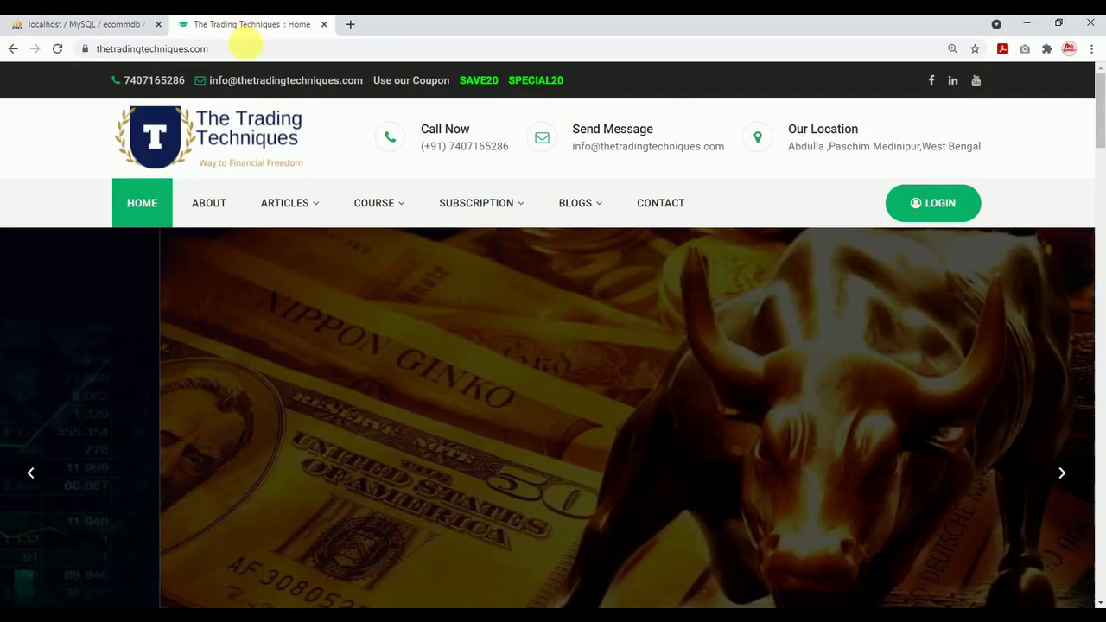
click(259, 48)
click(259, 49)
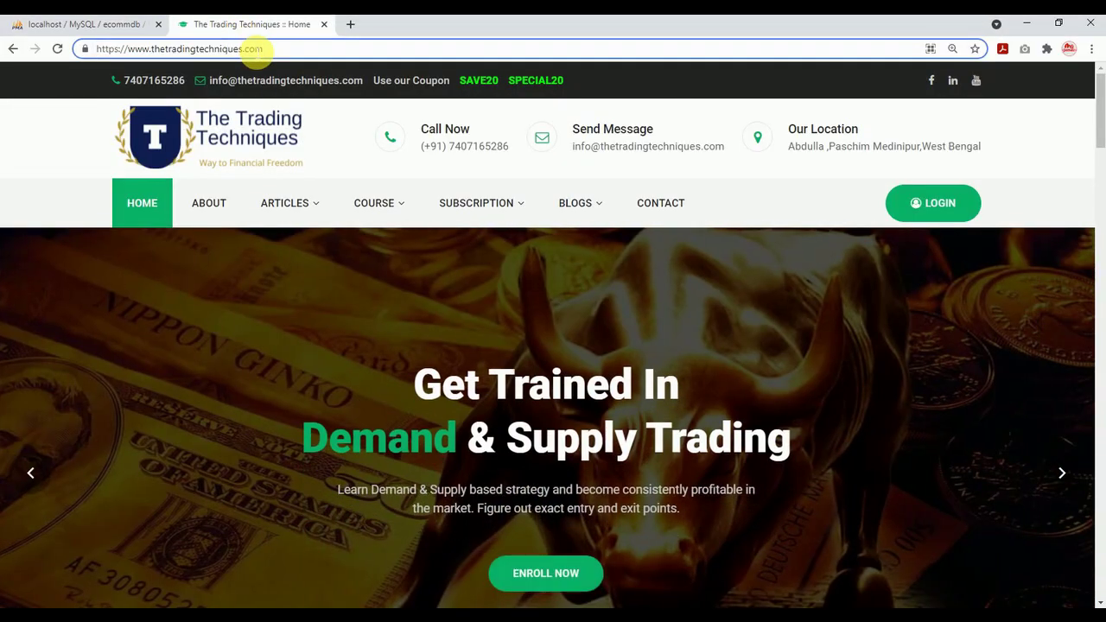
text(/)
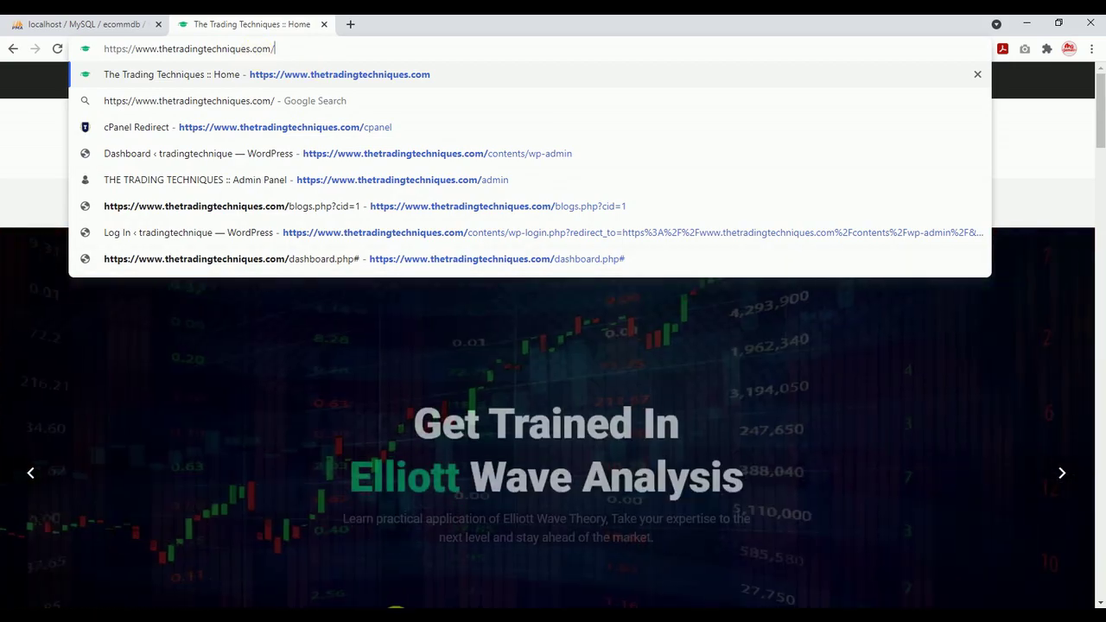
Back in the Part-3 Paint notes, widen the canvas to 1463 px.
click(384, 607)
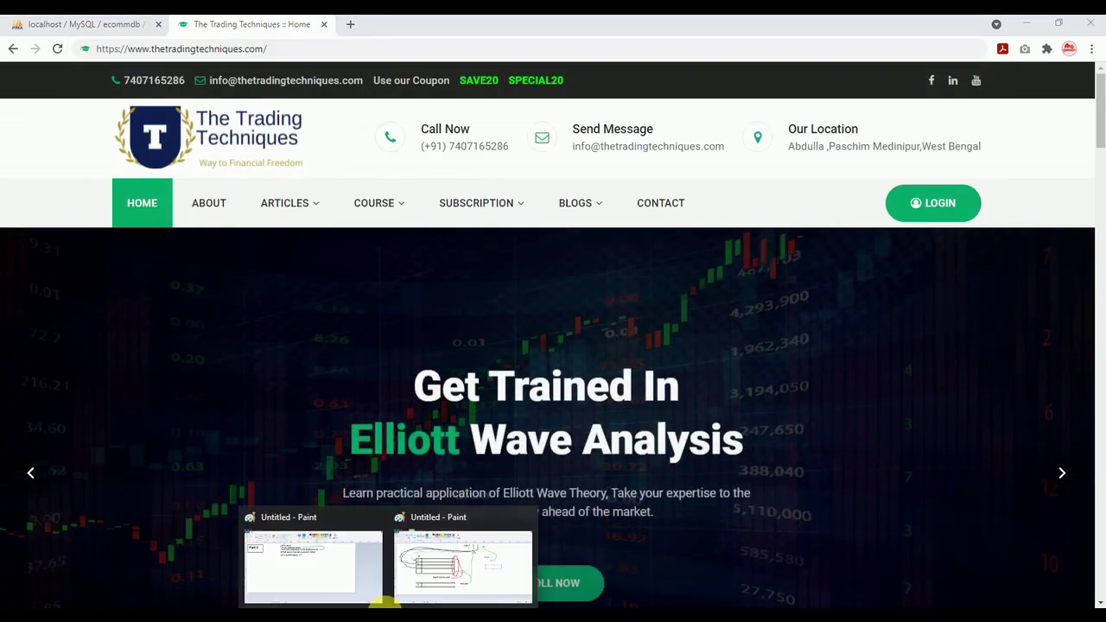
click(334, 575)
drag(899, 322, 1030, 323)
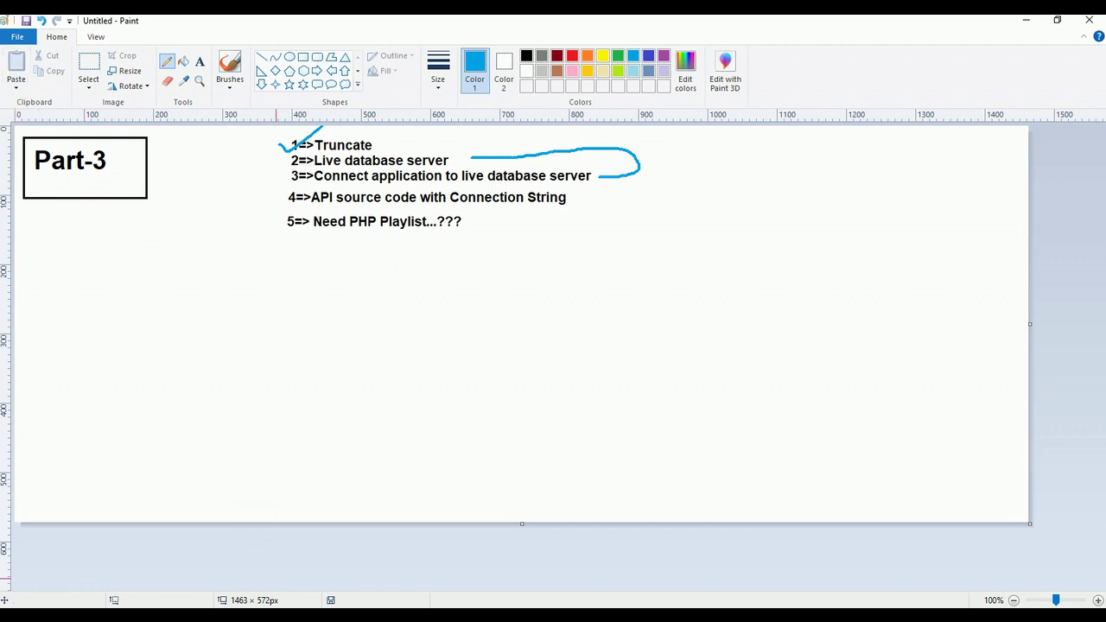
Draw a blue rectangle right of the checklist, split into two columns by a vertical line.
click(304, 56)
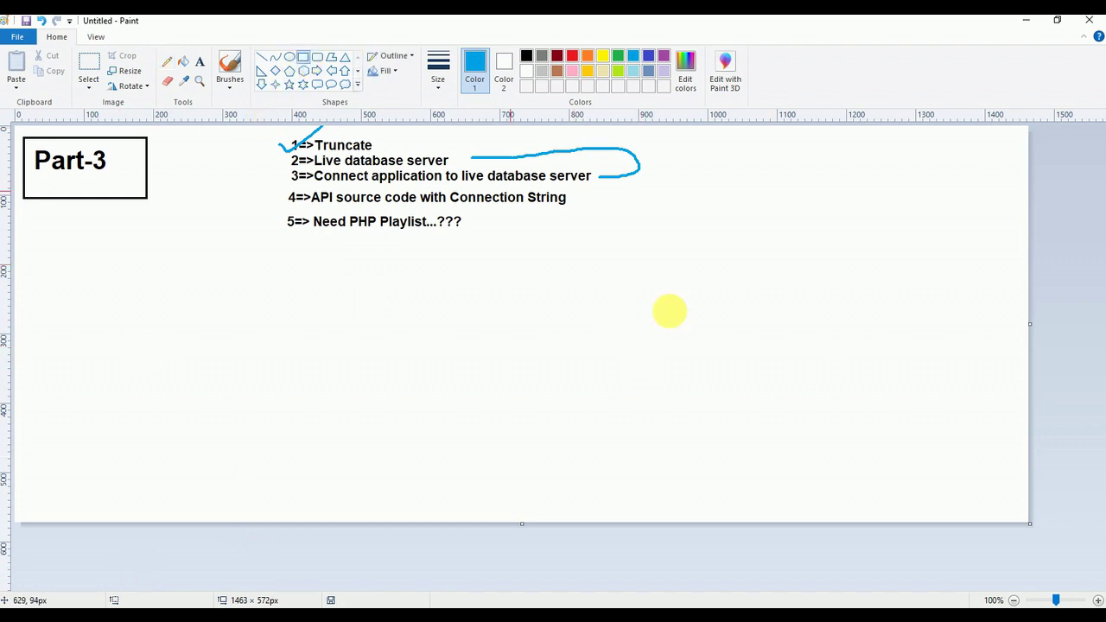
drag(643, 277, 917, 458)
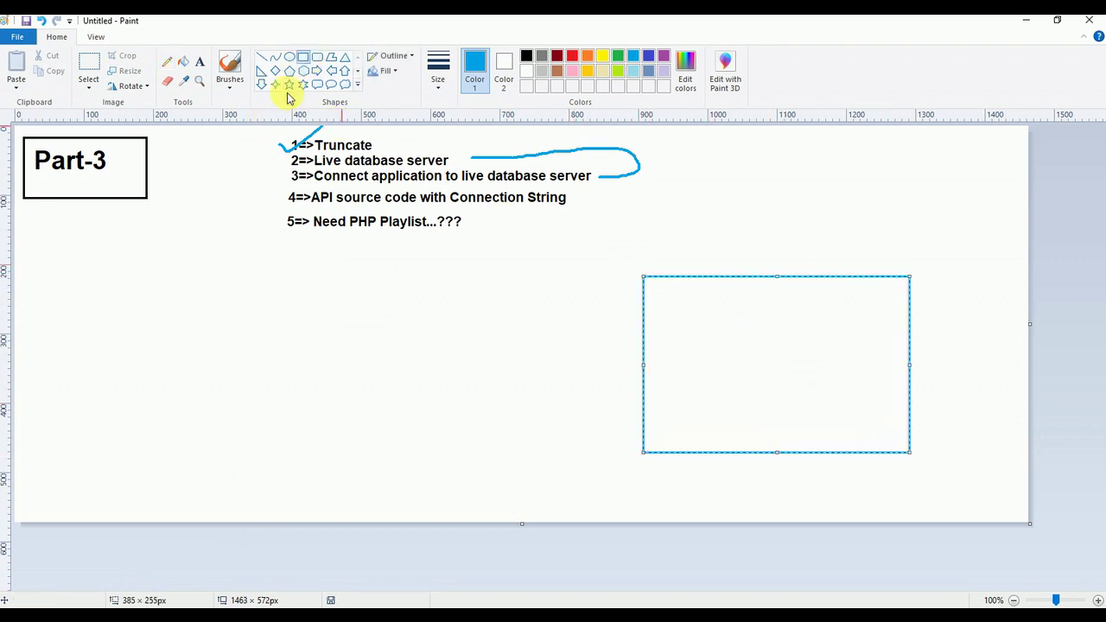
click(262, 57)
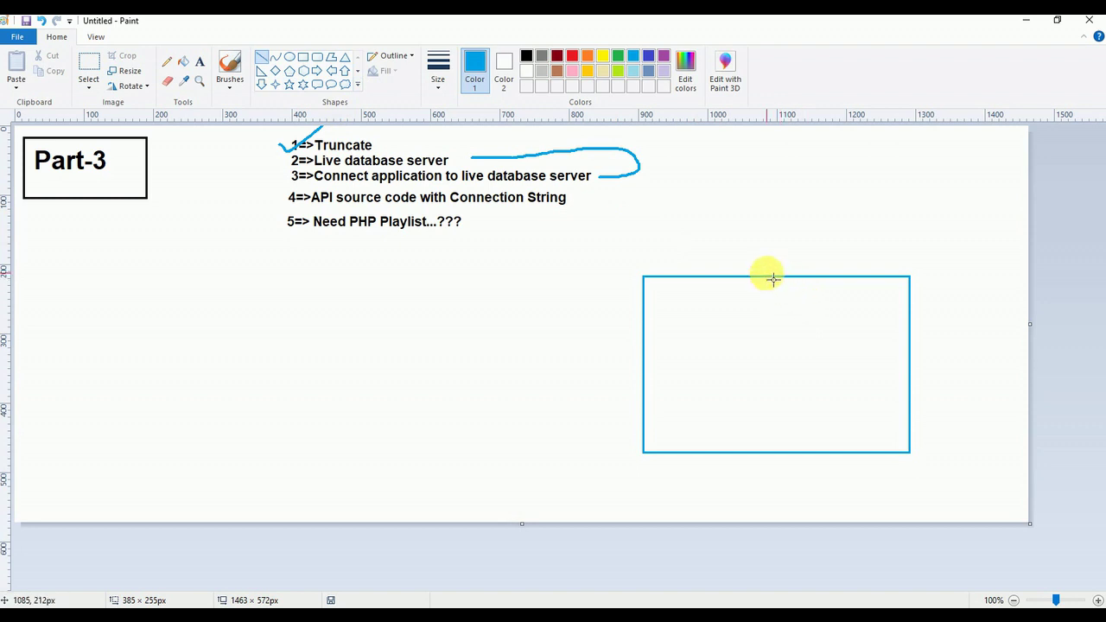
drag(772, 277, 772, 452)
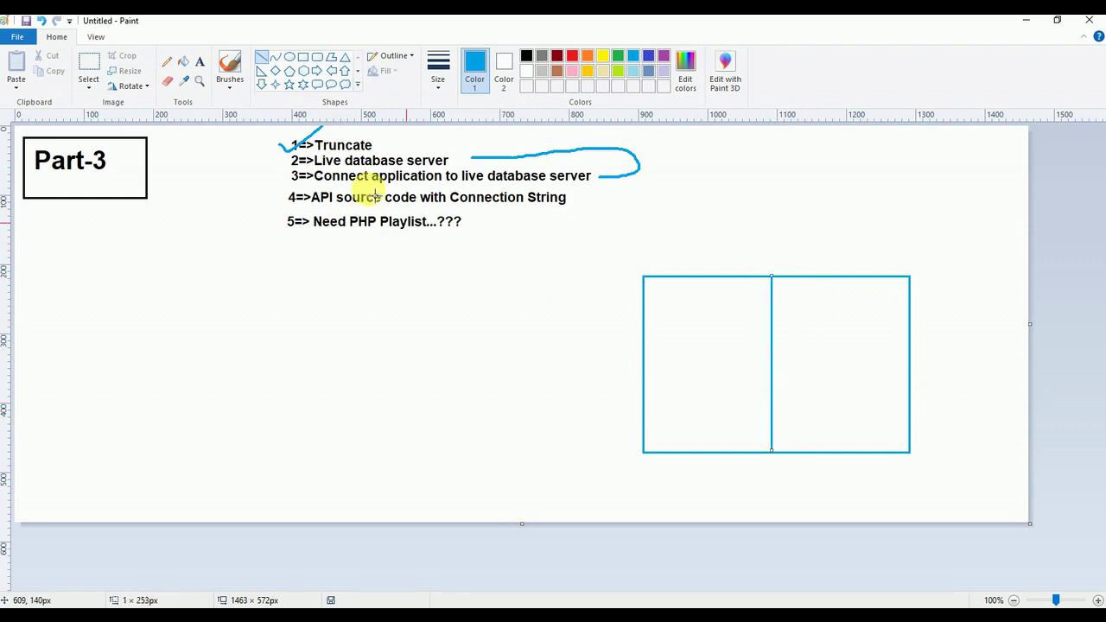
Write the headings 'Profile' in the left column and 'Cpanel' in the right.
click(199, 61)
click(673, 299)
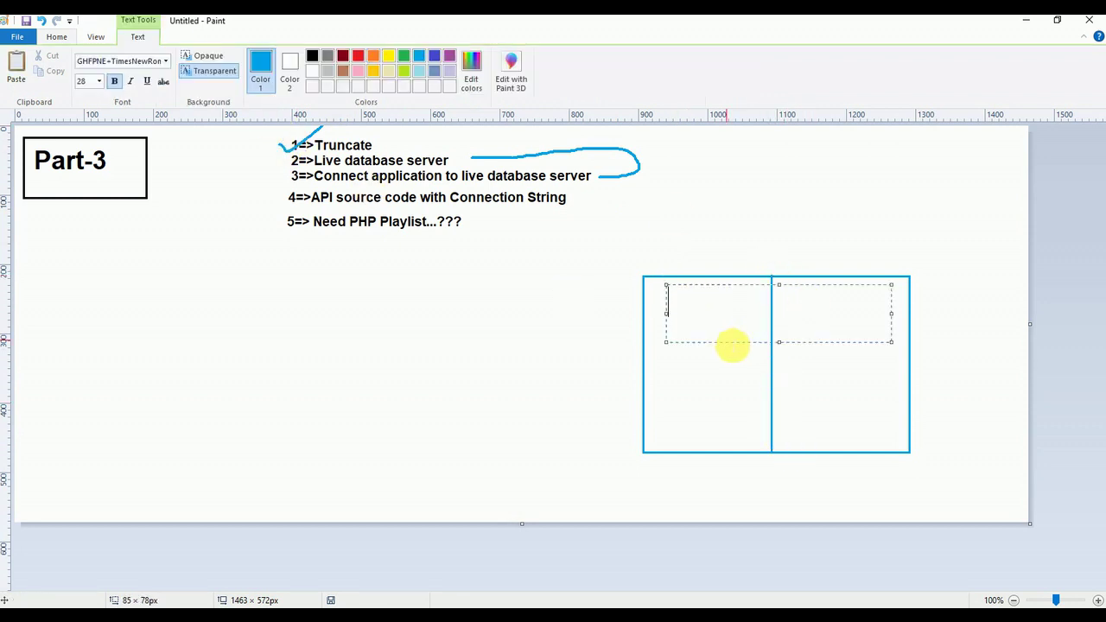
text(Profile)
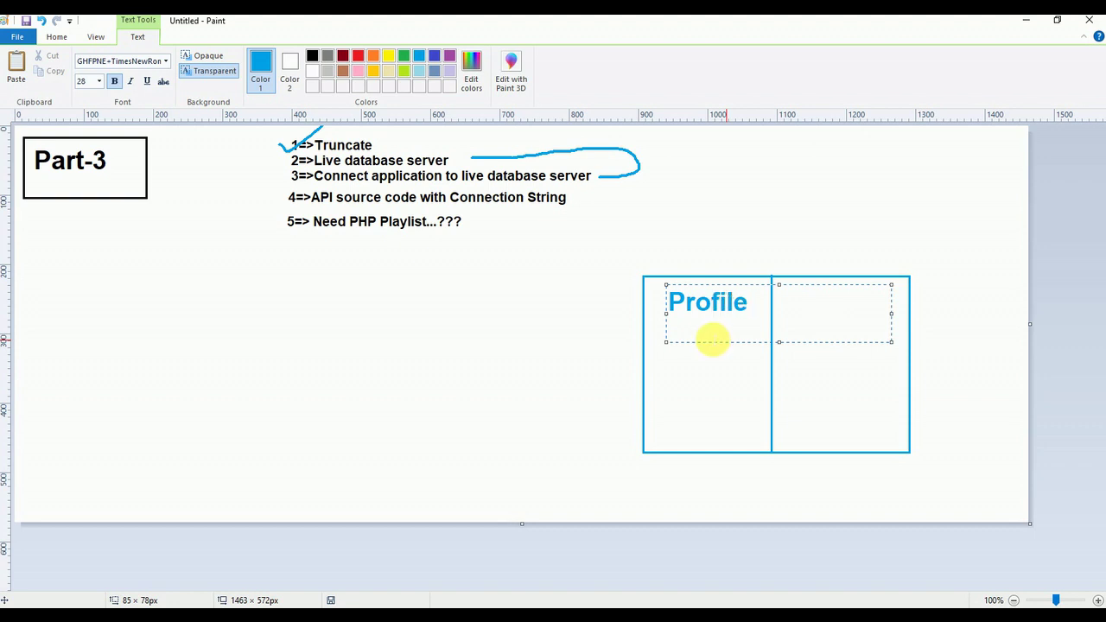
drag(856, 352, 848, 349)
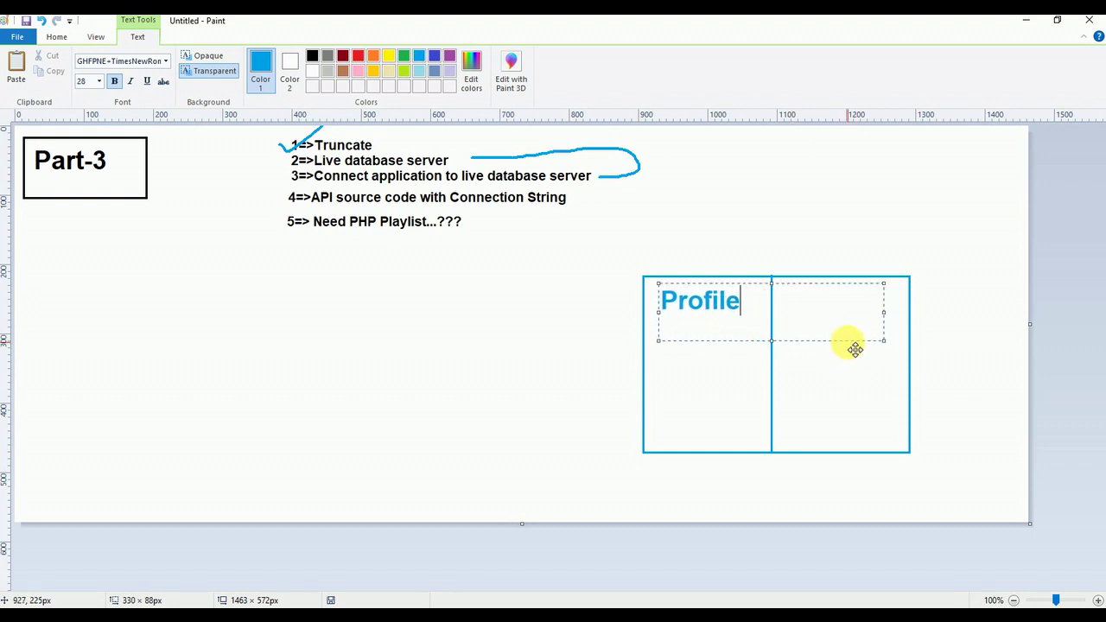
click(808, 245)
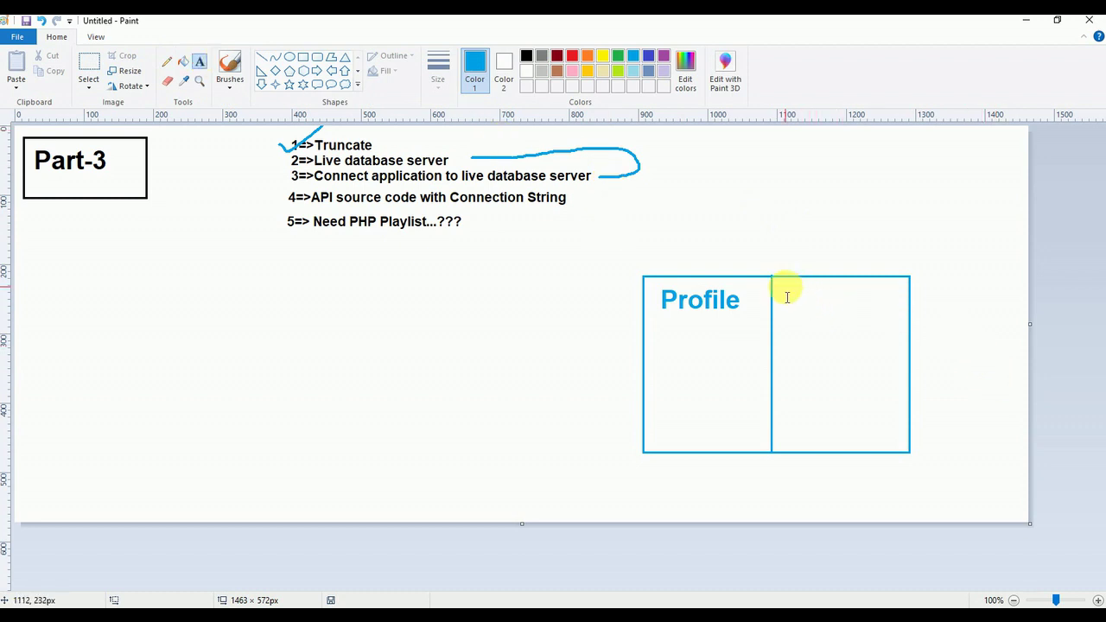
click(785, 286)
text(Cpanel)
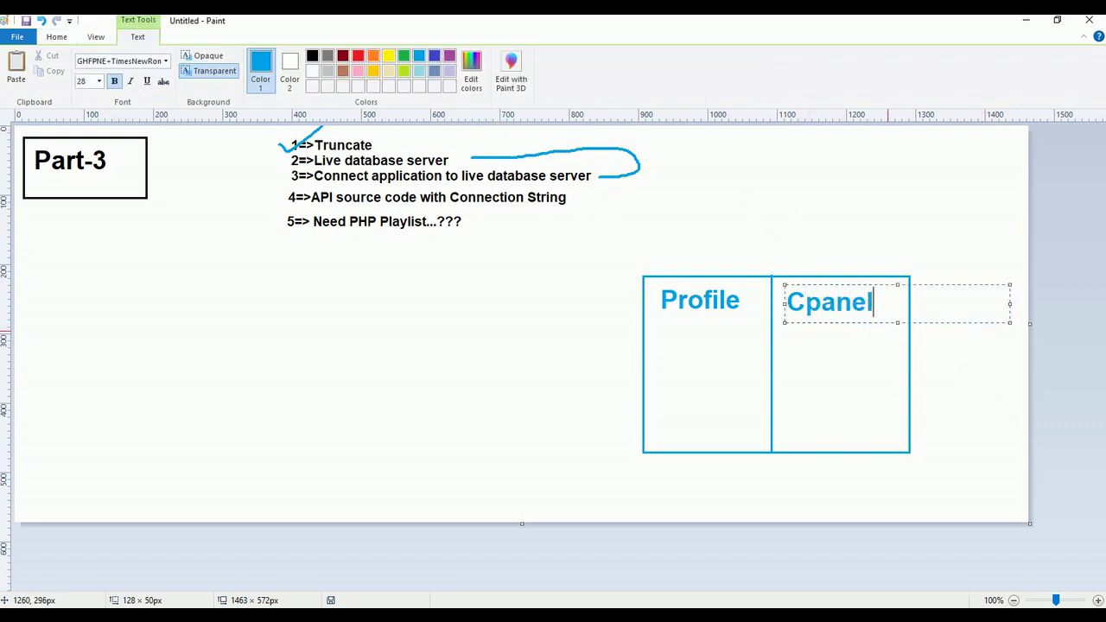
drag(970, 330, 979, 322)
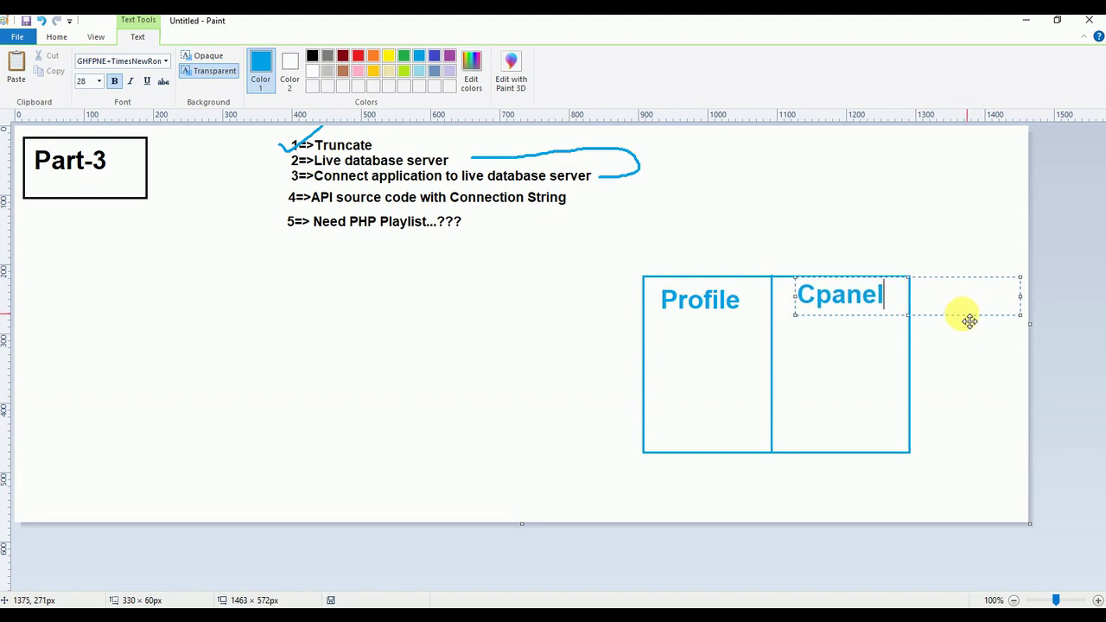
click(461, 308)
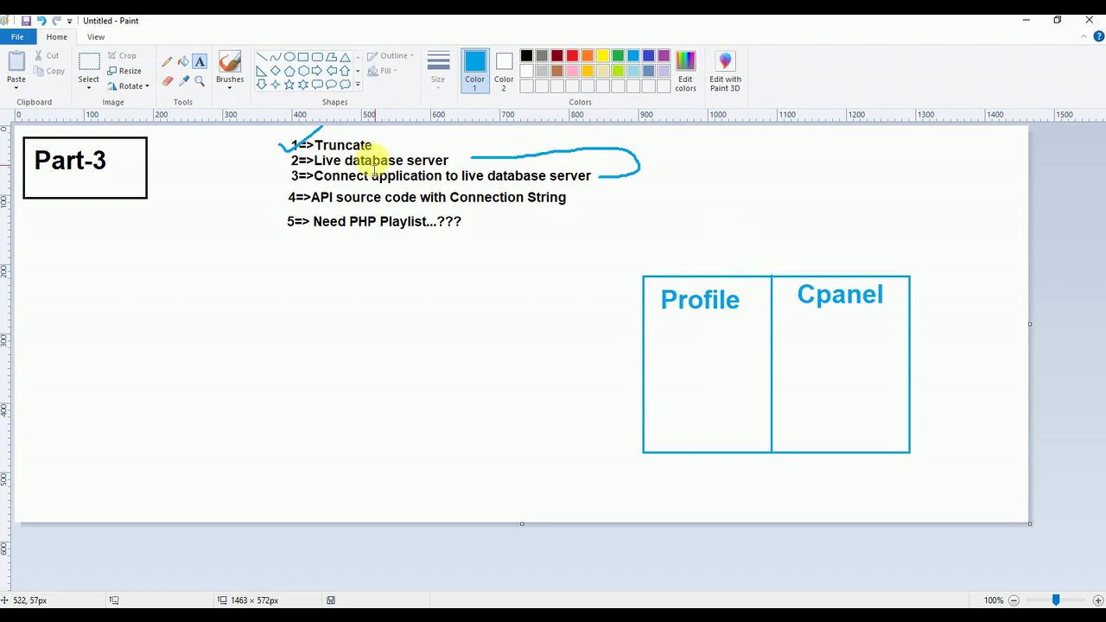
Select the Profile/Cpanel box and drag it left beneath the checklist.
click(166, 62)
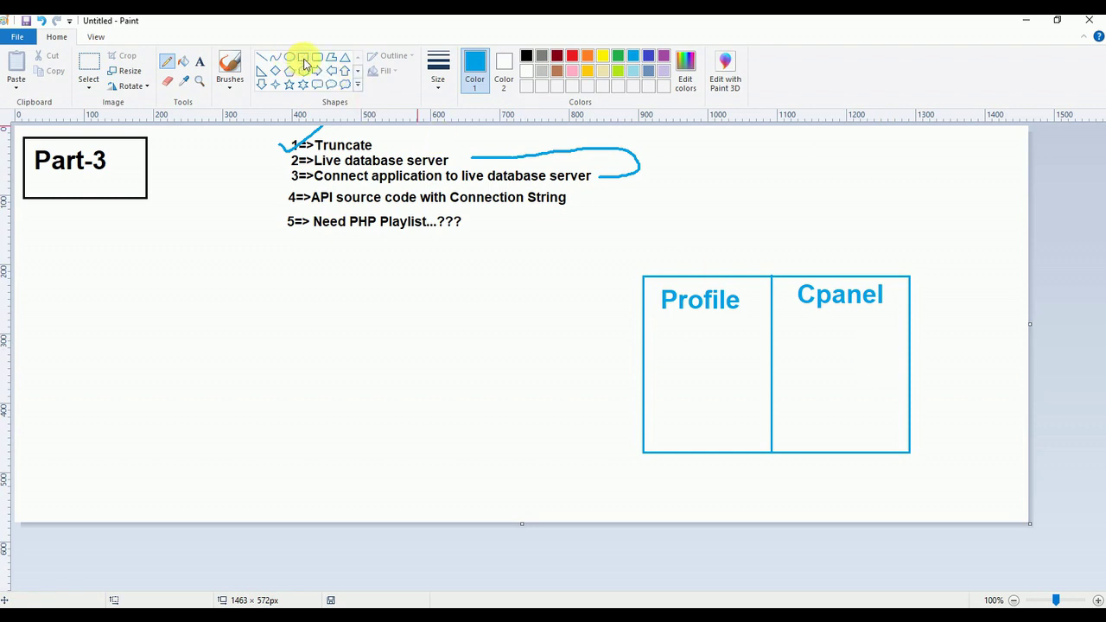
click(89, 66)
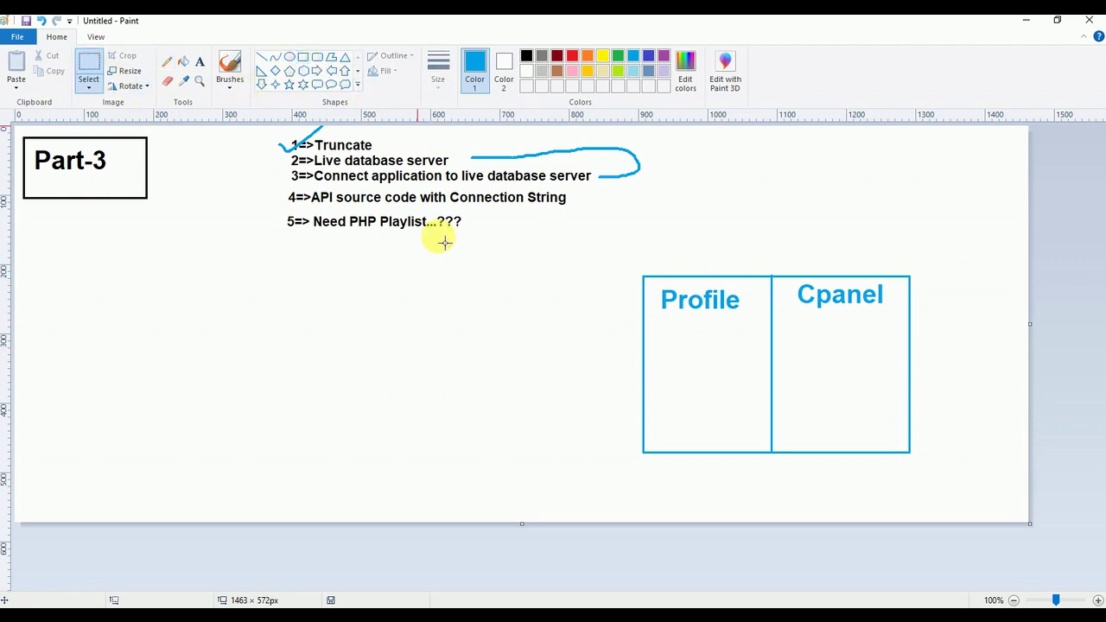
drag(630, 272, 960, 474)
mouse_move(787, 407)
mouse_down()
mouse_move(366, 424)
mouse_move(287, 388)
mouse_up()
click(546, 415)
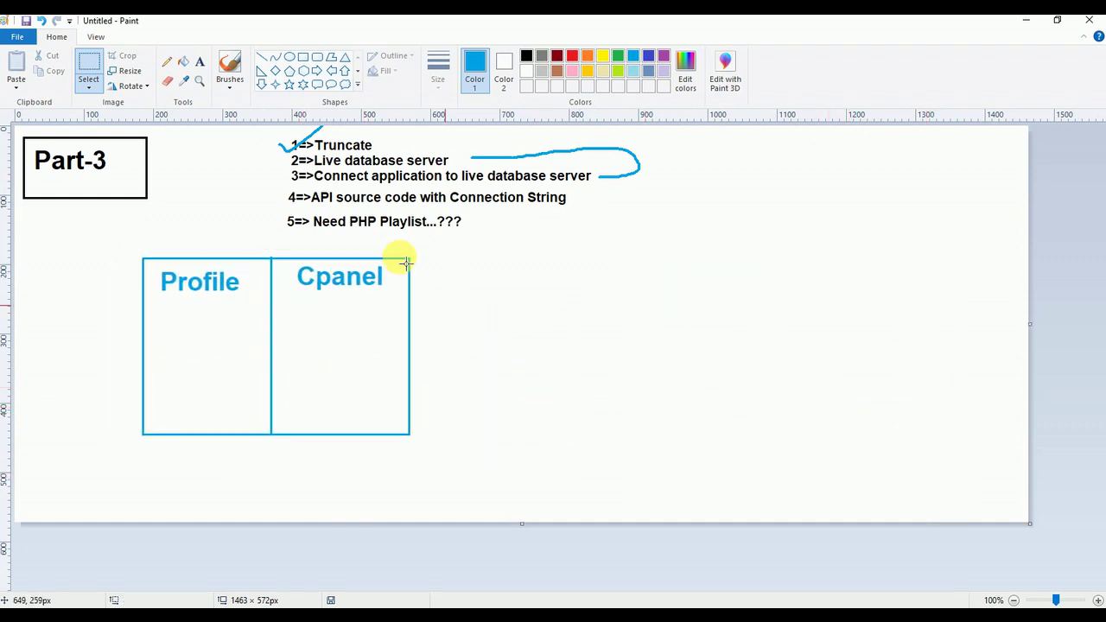
click(262, 57)
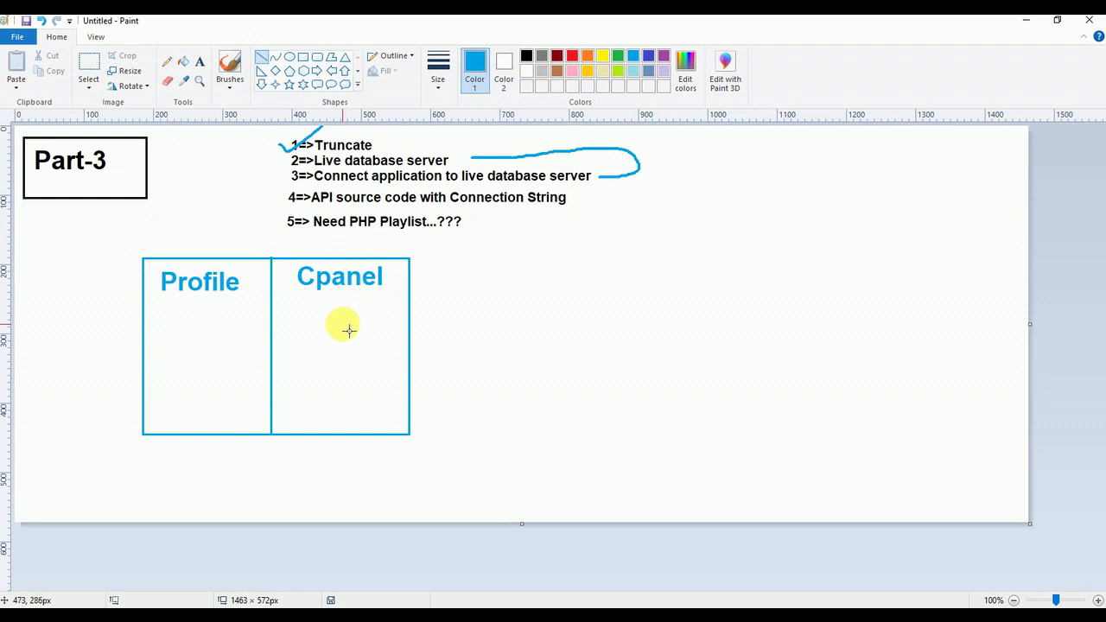
Branch lines from Cpanel to new 'domains' and 'Addon Domains' labels.
drag(343, 324, 513, 274)
click(200, 62)
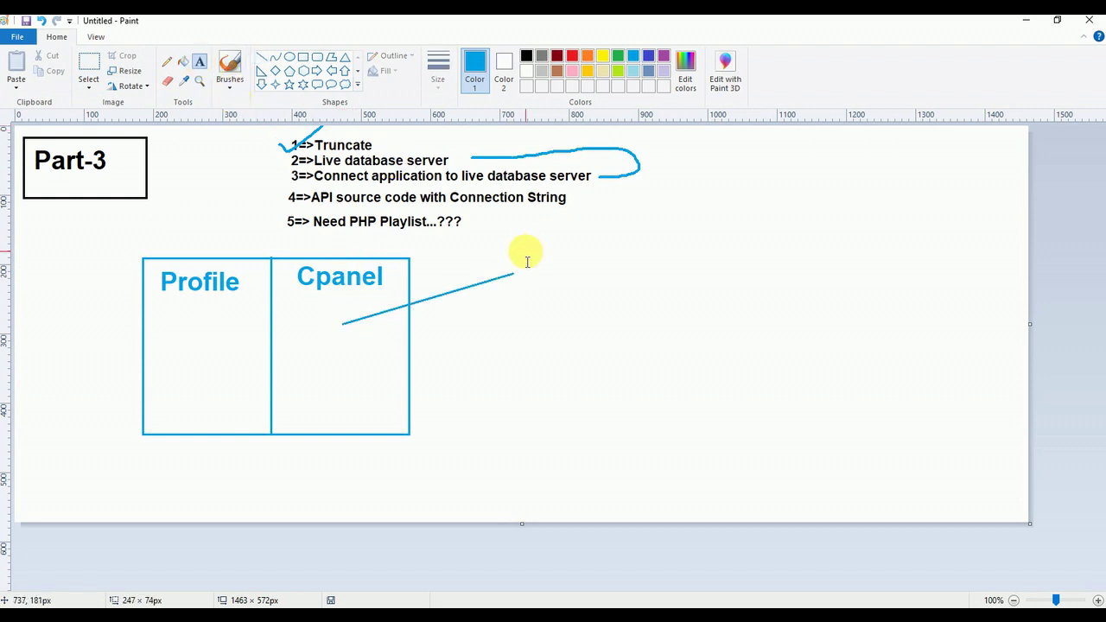
click(525, 248)
text(domain)
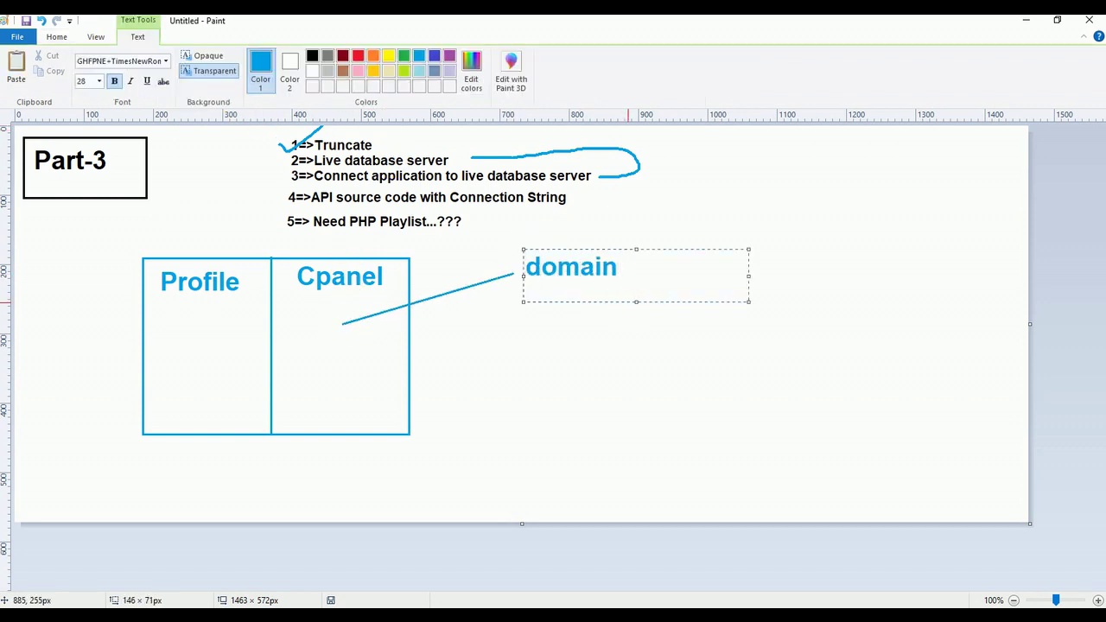
text(s)
key(Return)
text(Ad)
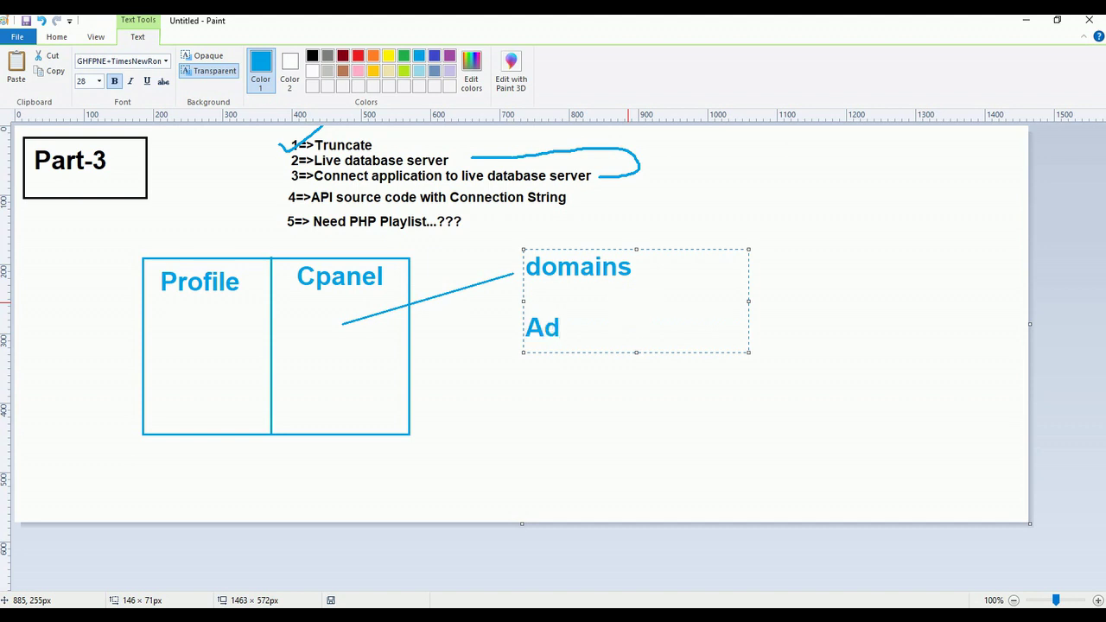
text(don Domains)
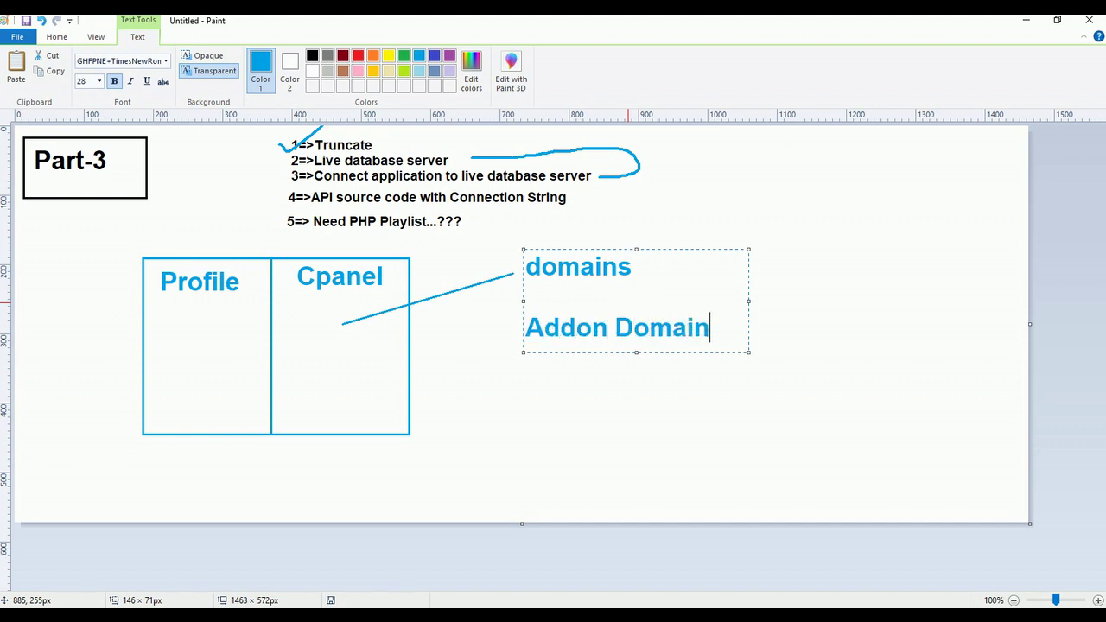
click(57, 38)
click(261, 58)
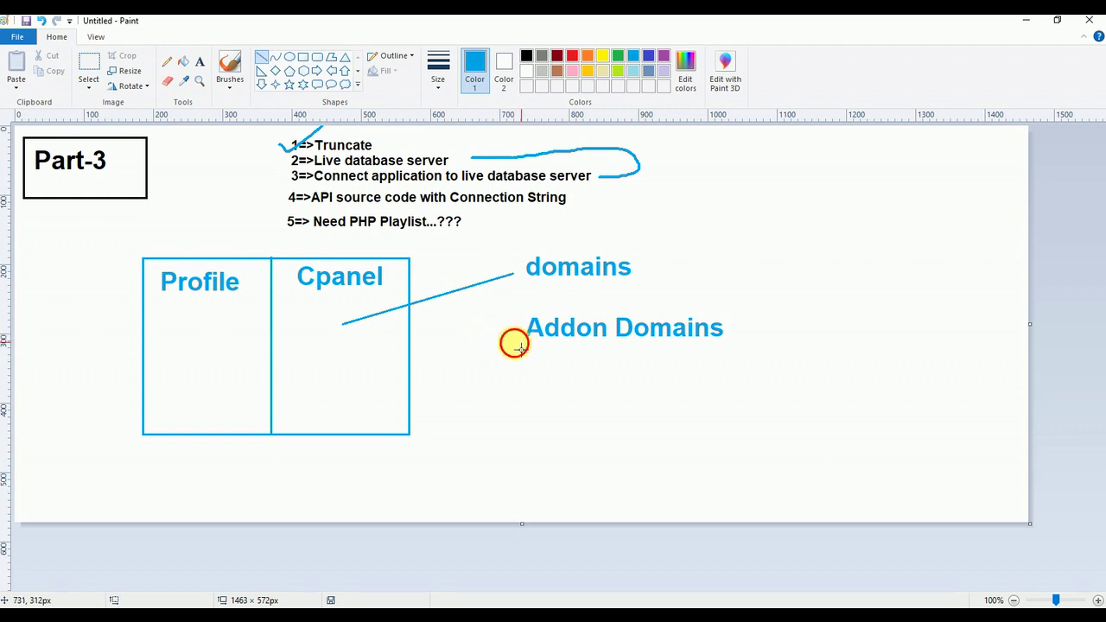
drag(522, 343, 361, 323)
Add a MySQL label connected to Cpanel, then a PHPMyAdmin label below it.
click(200, 61)
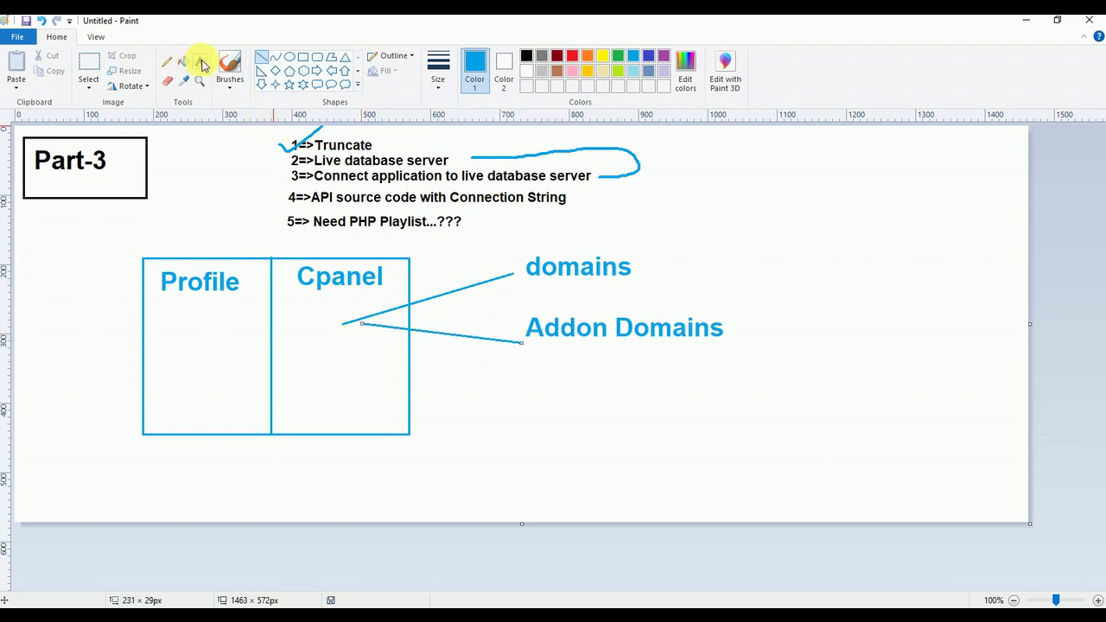
drag(528, 376, 686, 444)
text(MySQL)
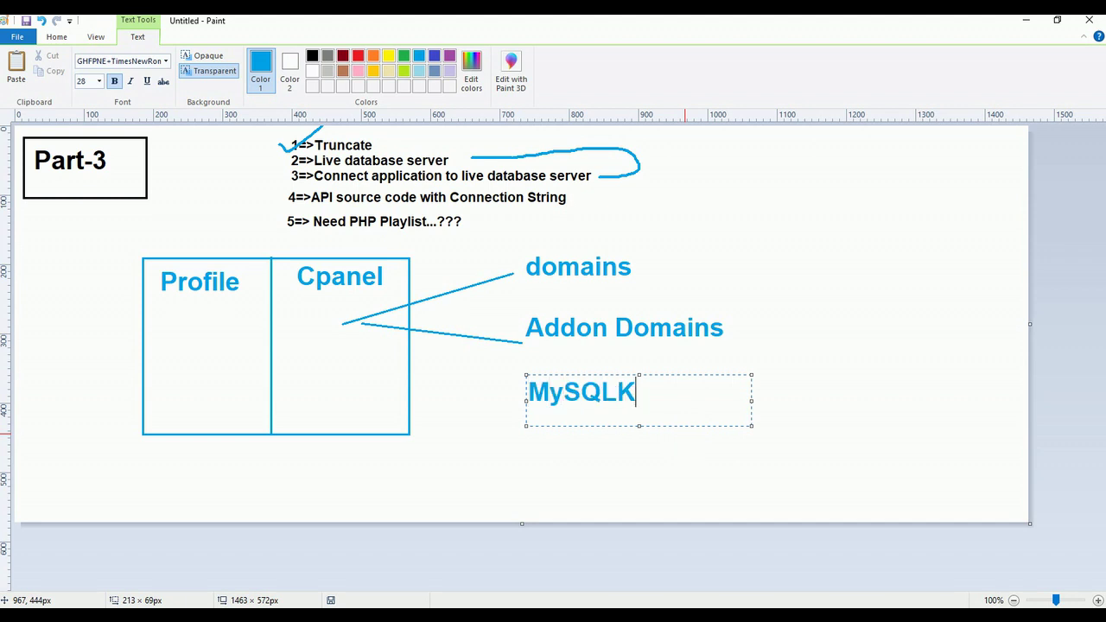
click(57, 36)
click(261, 57)
drag(529, 399, 363, 328)
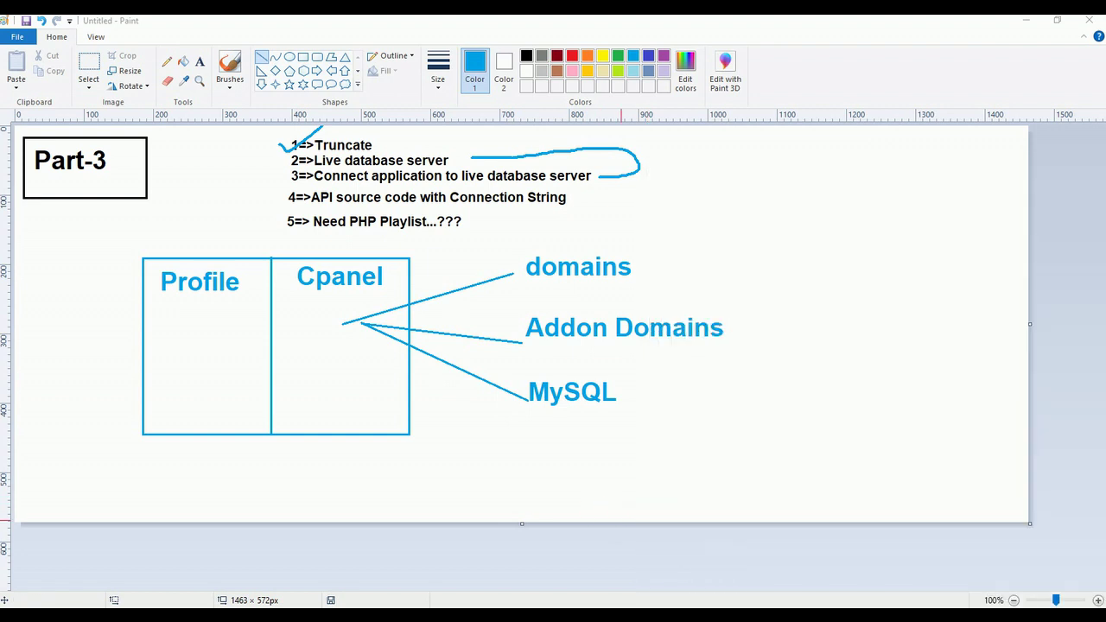
click(200, 65)
drag(584, 420, 810, 480)
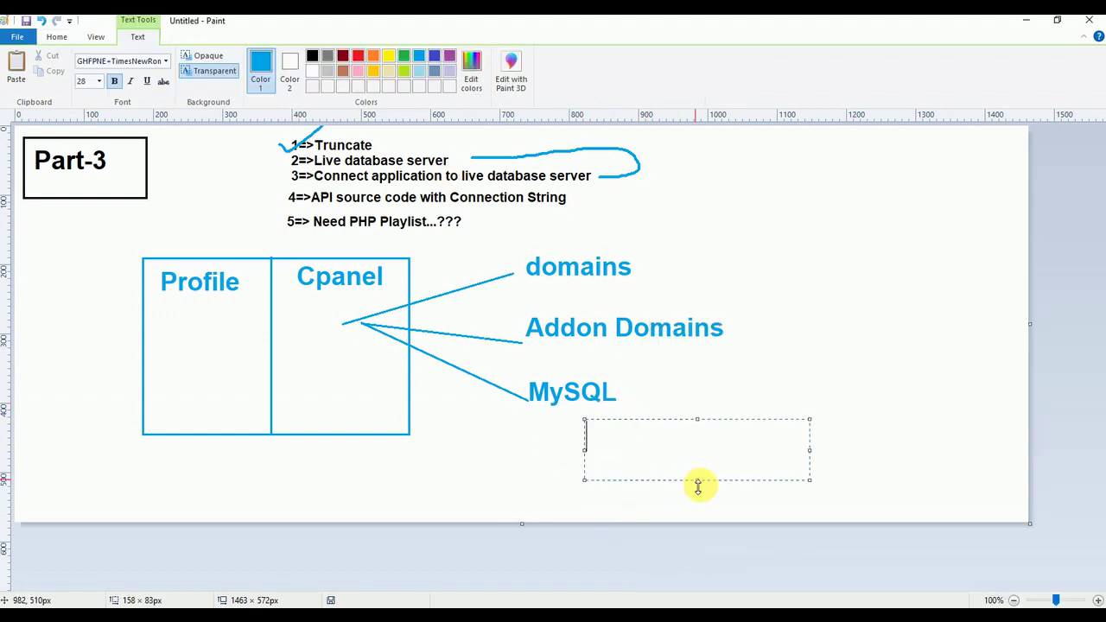
text(PHPMyAdmin)
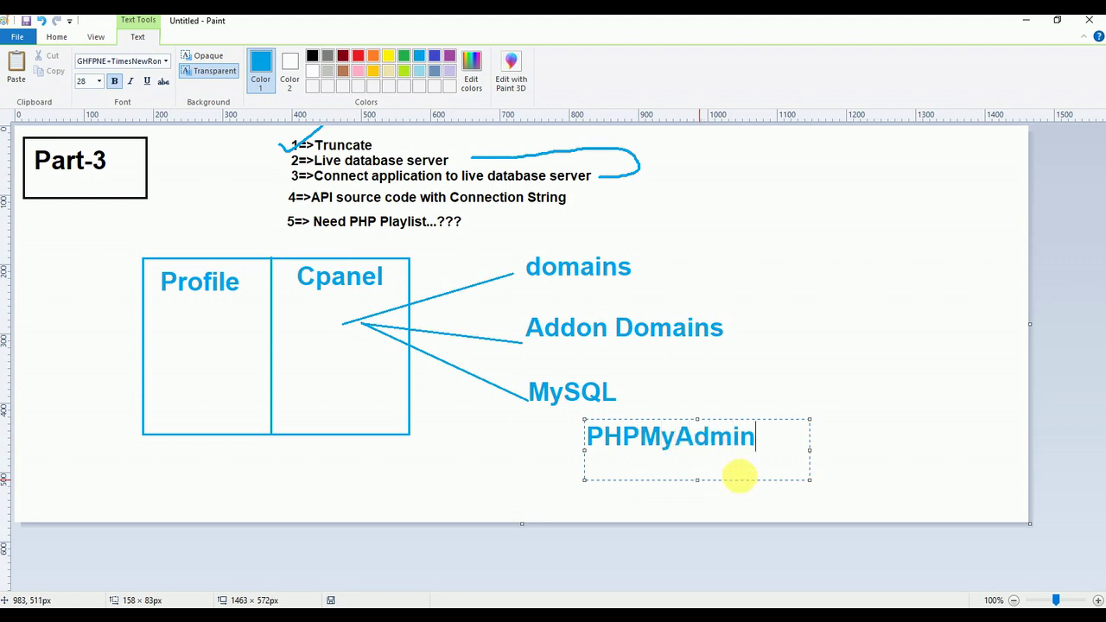
click(922, 395)
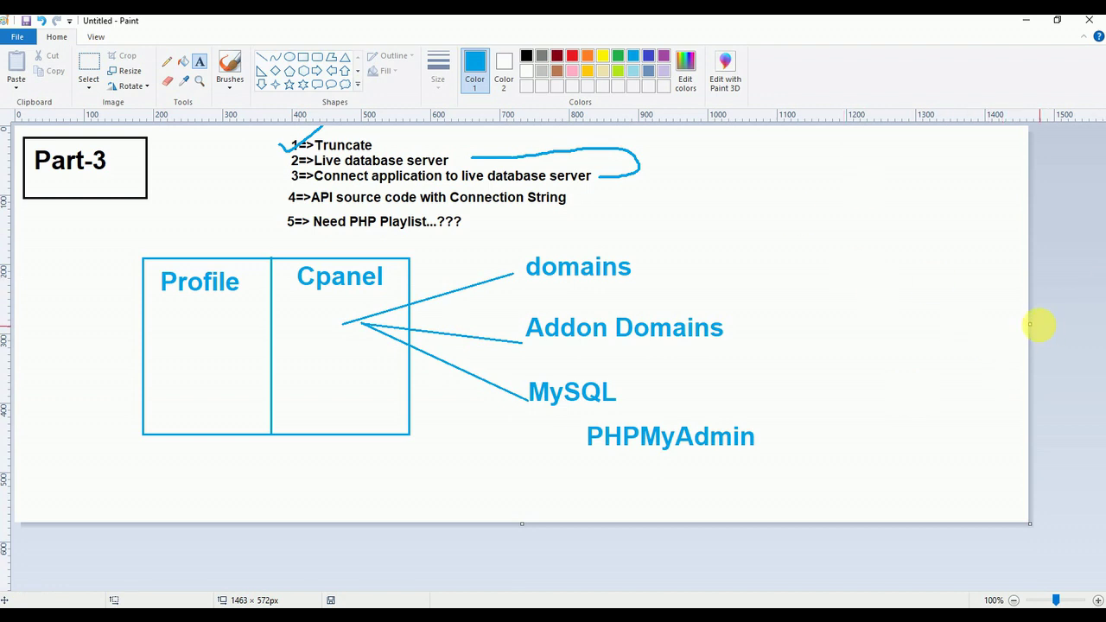
Widen the canvas slightly and add green 'ABC.com' text right of Addon Domains.
drag(1037, 326, 1055, 326)
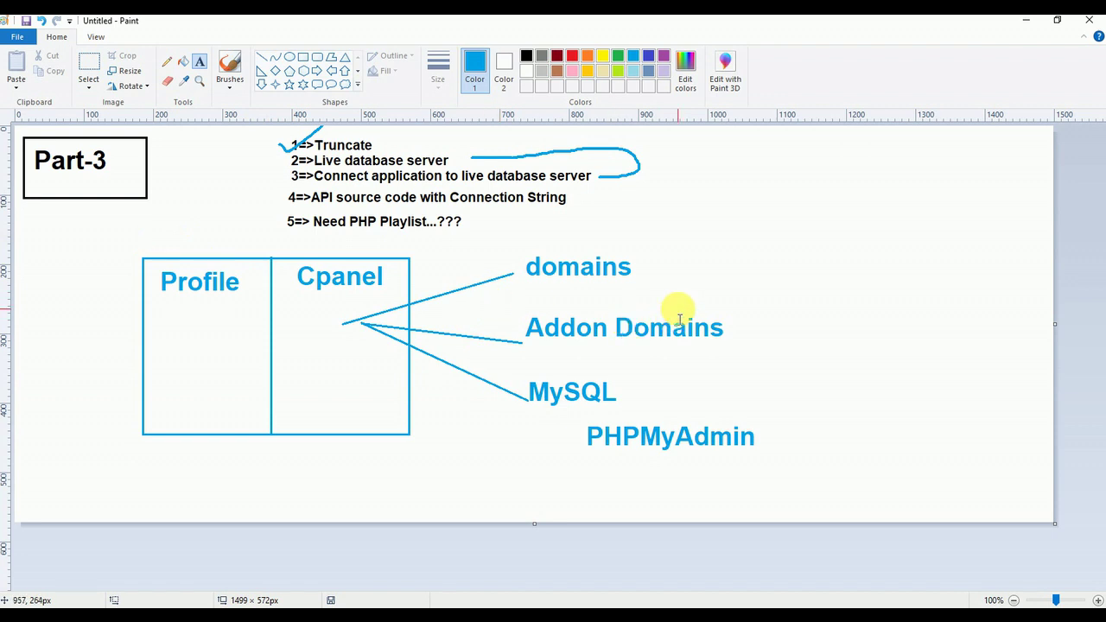
click(198, 65)
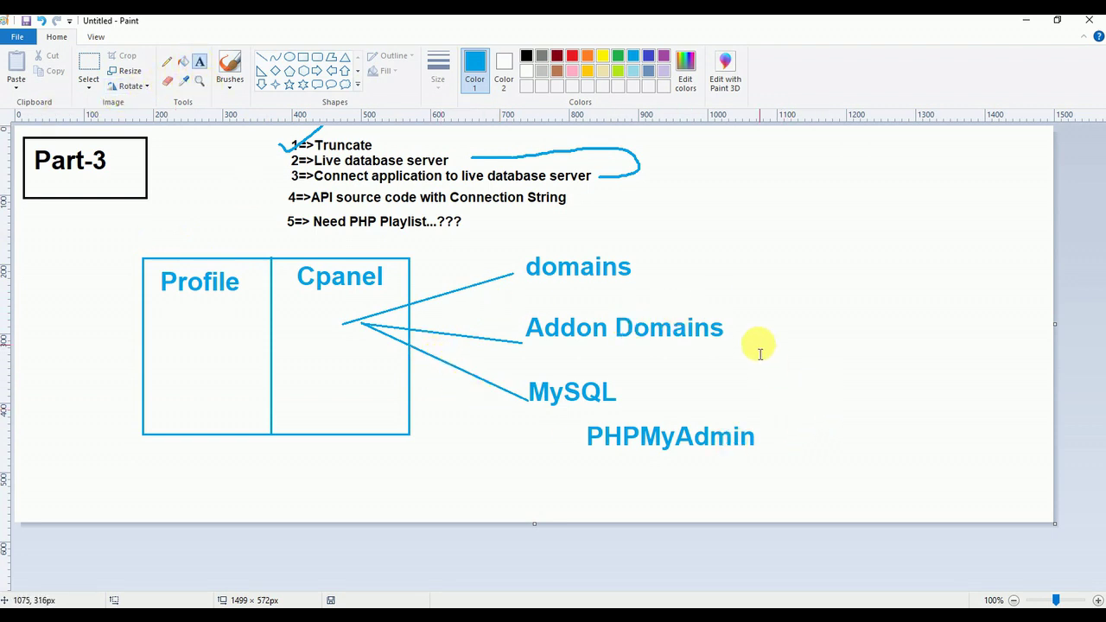
click(624, 57)
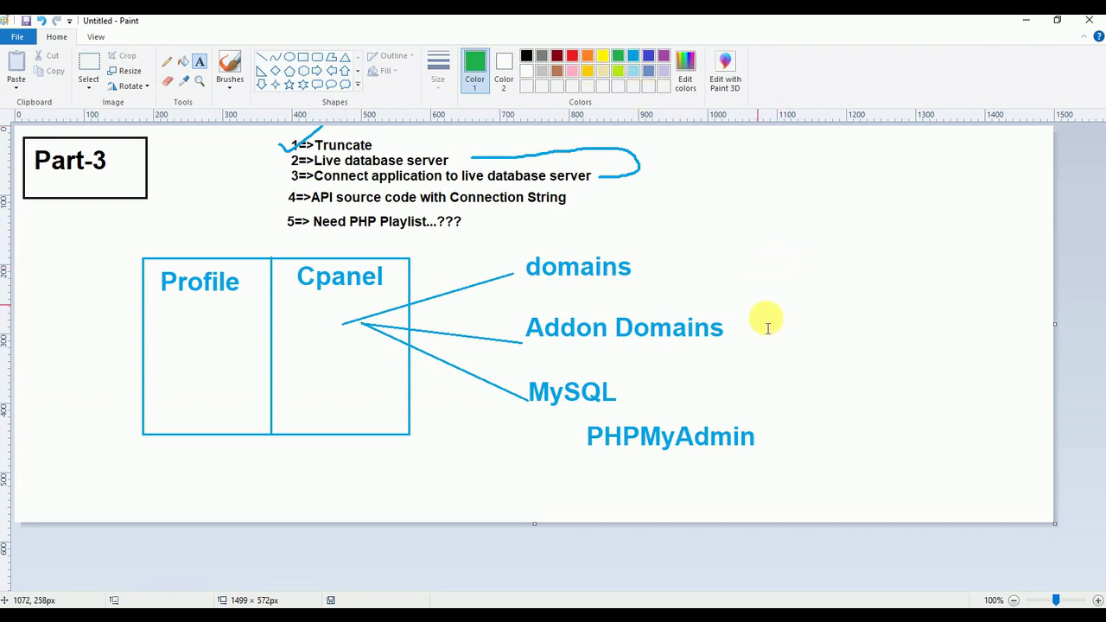
click(782, 306)
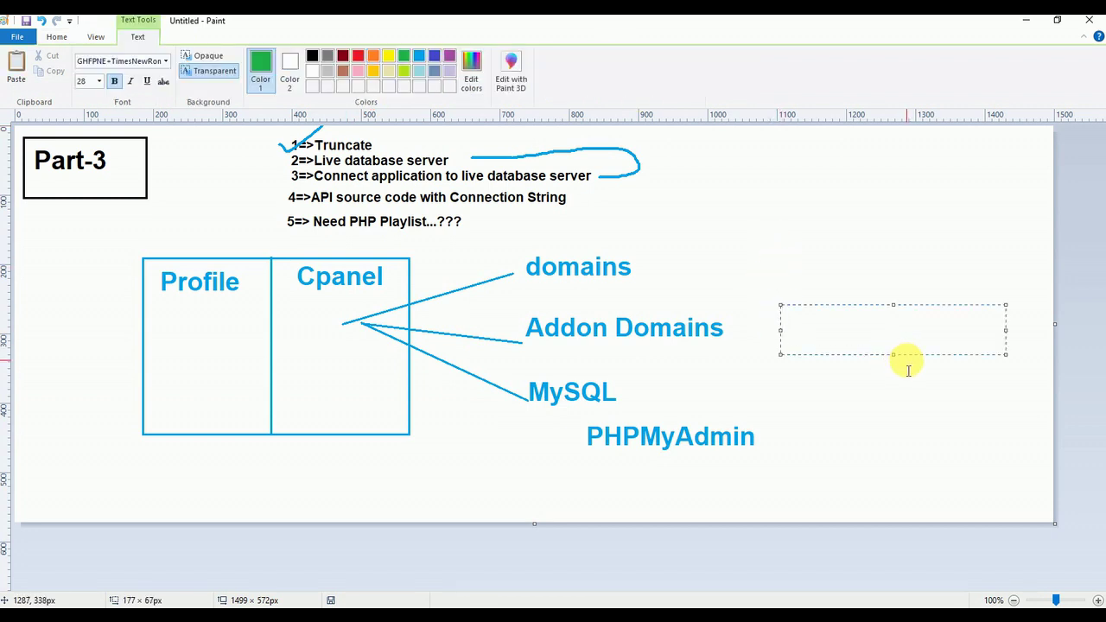
text(ABC.com)
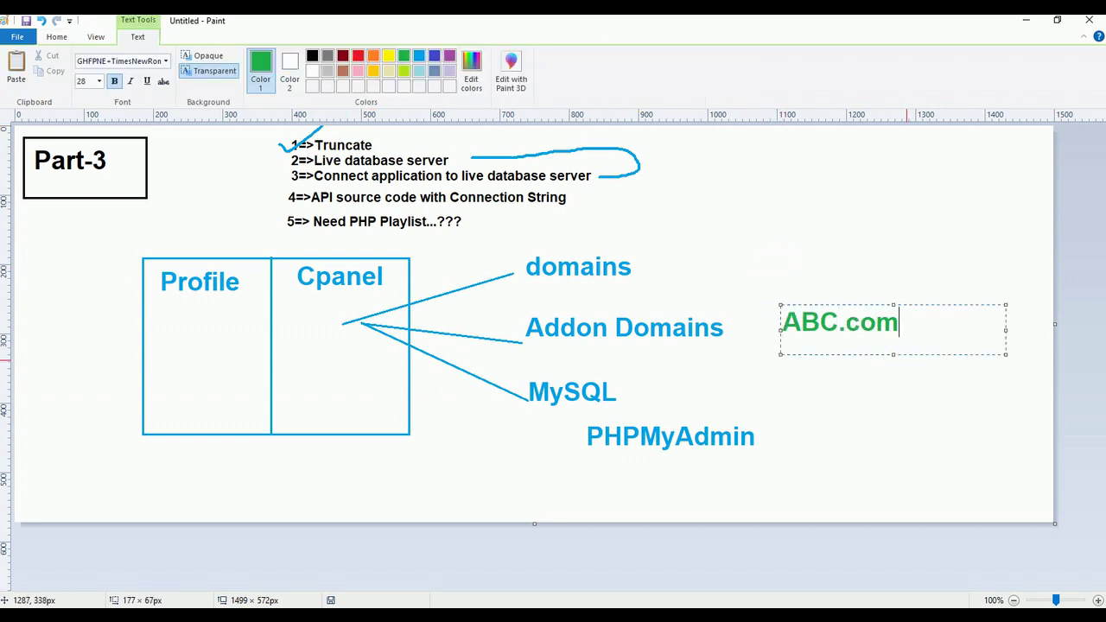
click(864, 404)
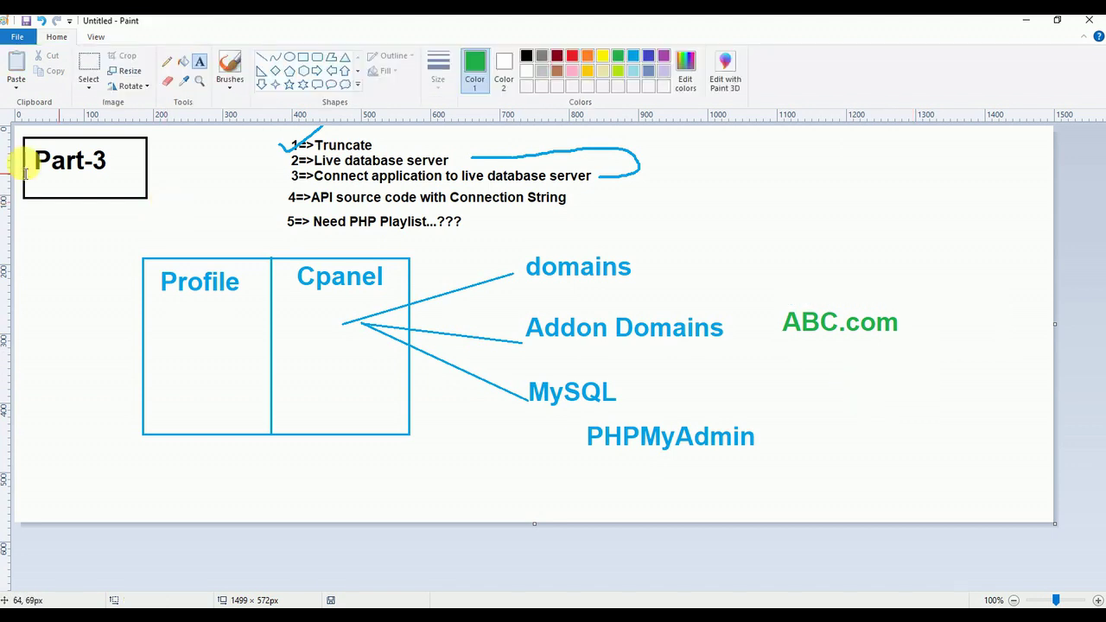
Draw a green line from ABC.com to a small green square labelled 'FTP'.
click(262, 57)
drag(882, 309, 981, 253)
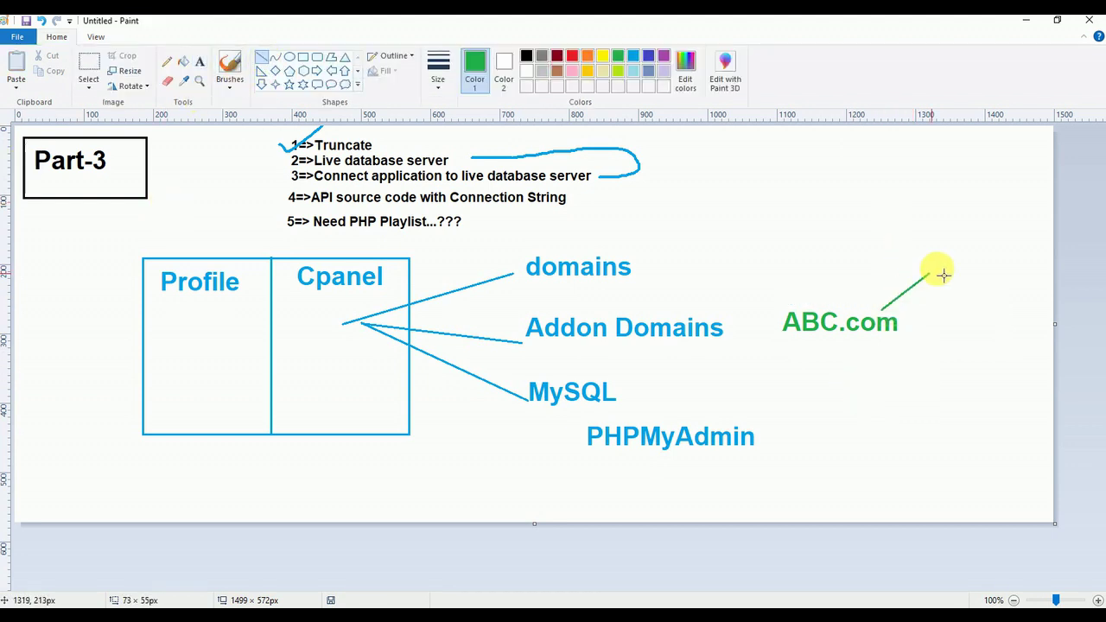
click(303, 57)
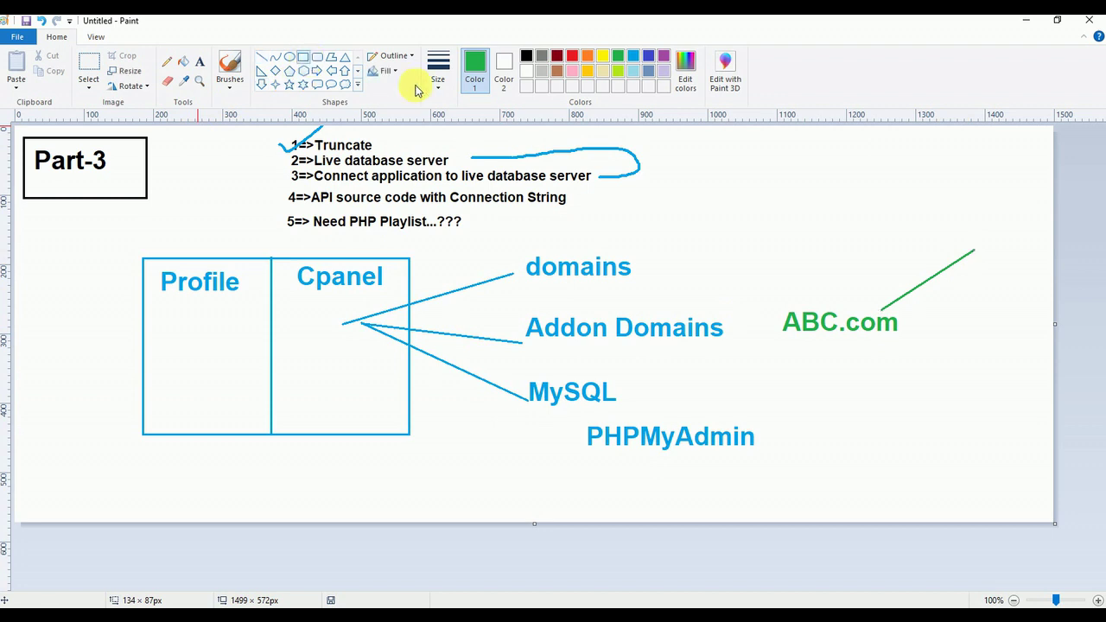
drag(976, 229, 1040, 290)
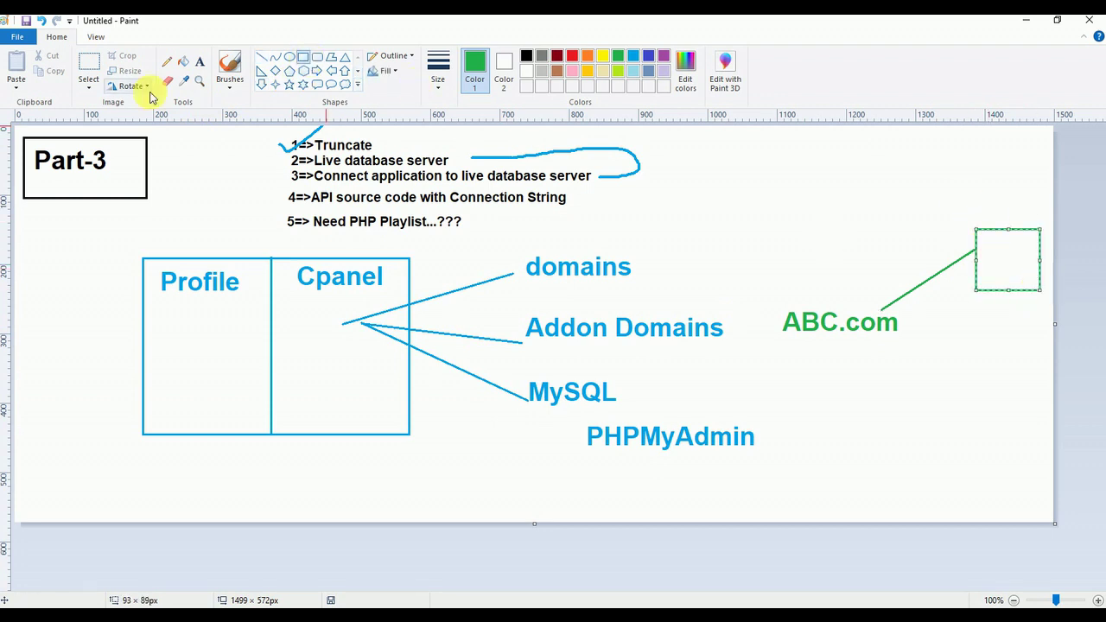
click(200, 61)
drag(975, 194, 997, 221)
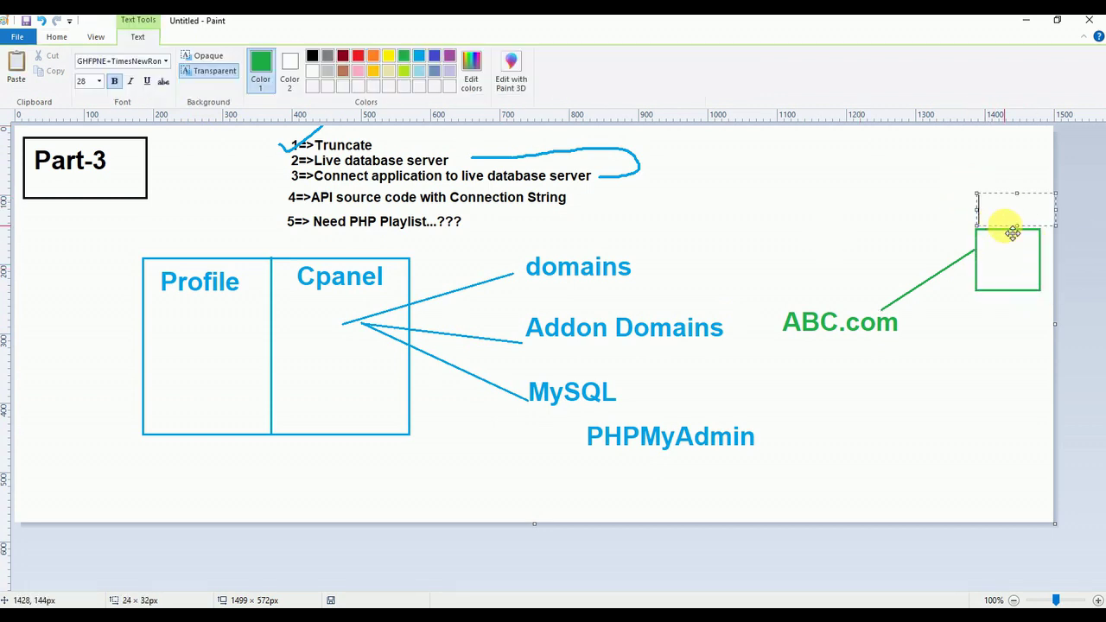
text(FTP)
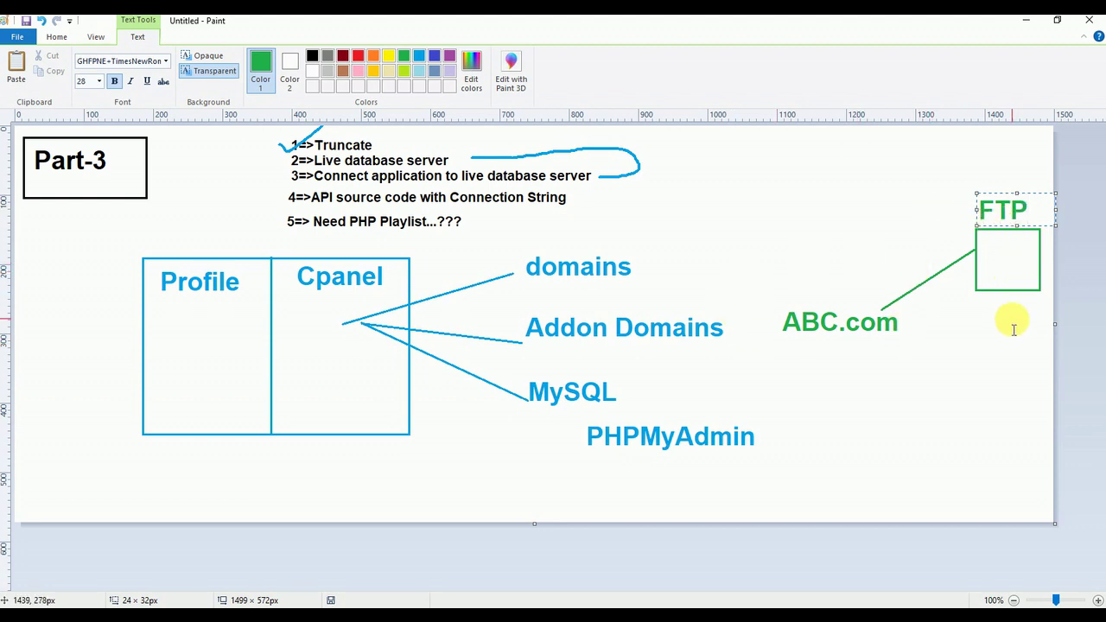
click(995, 368)
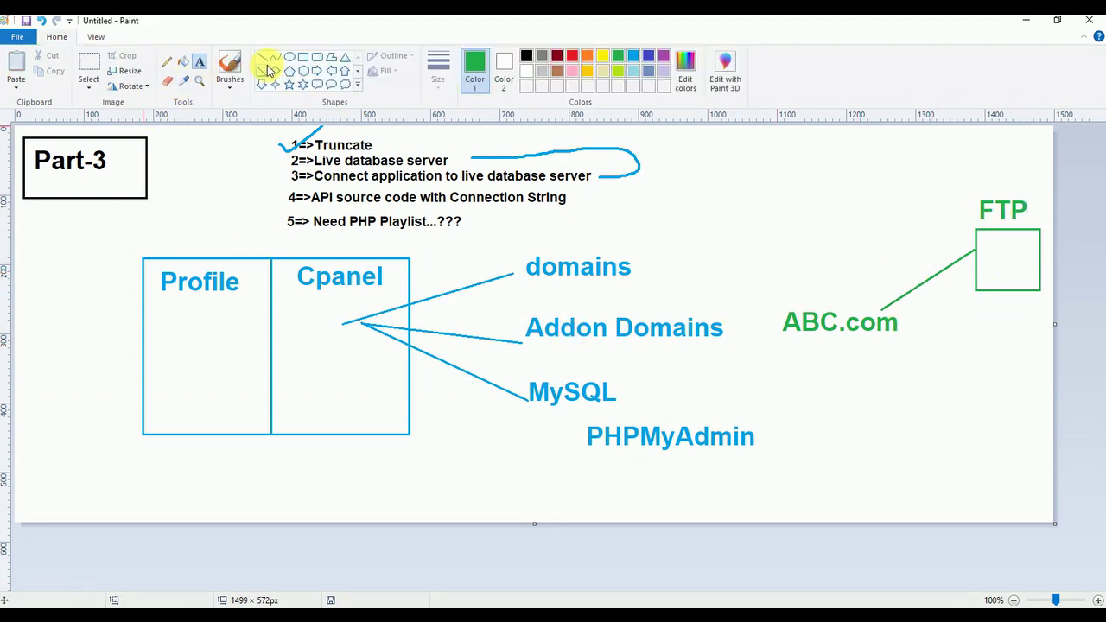
Set the thickest line width and draw a green line right of MySQL.
click(167, 61)
click(438, 67)
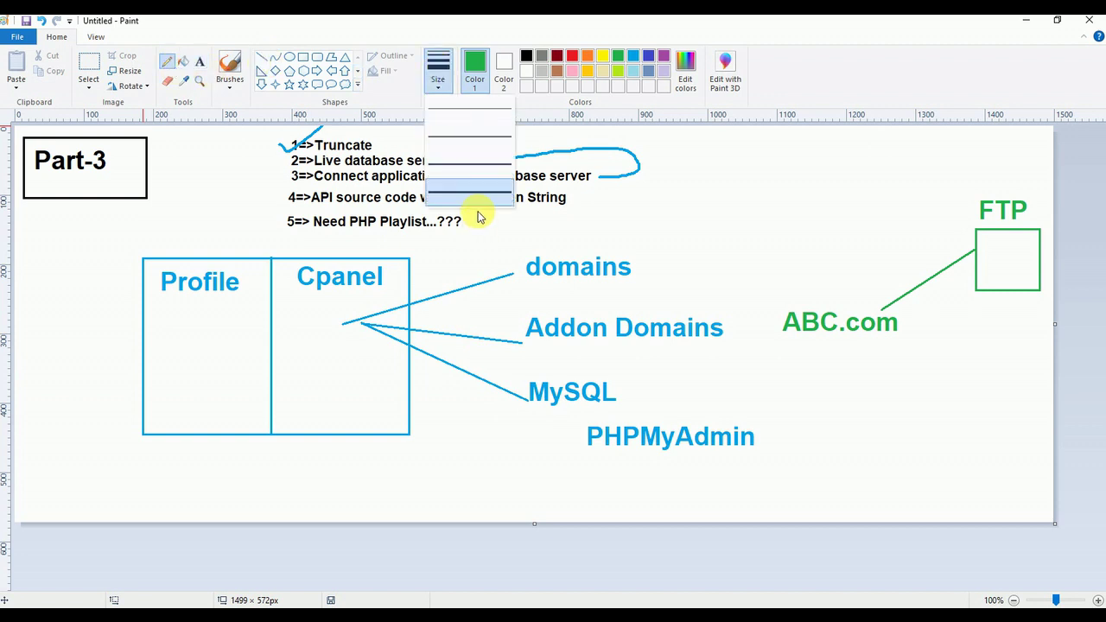
click(457, 193)
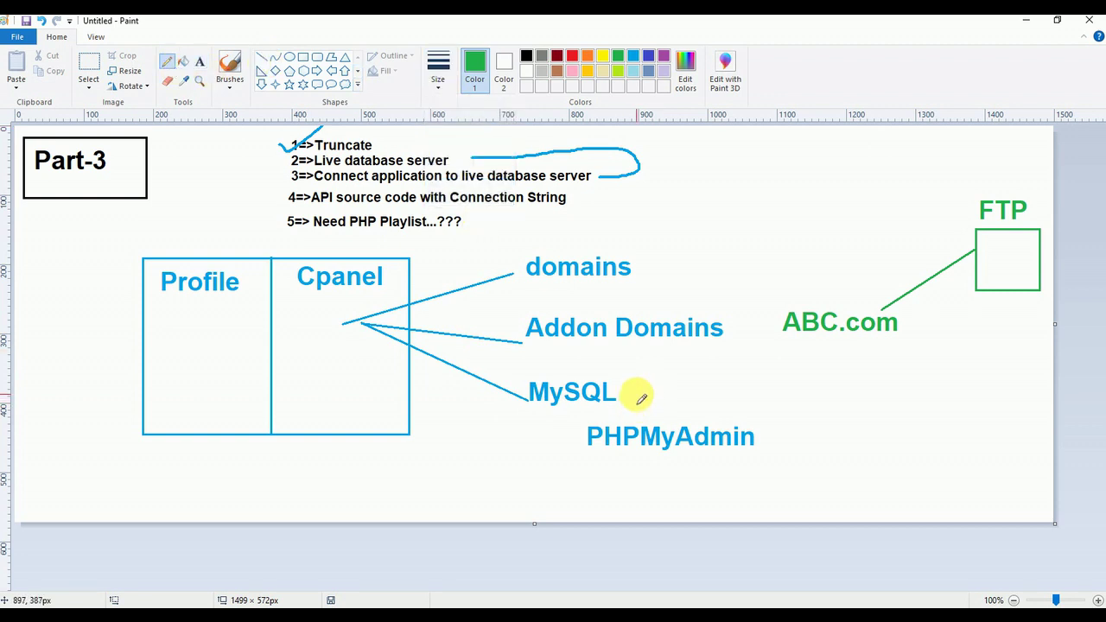
click(262, 56)
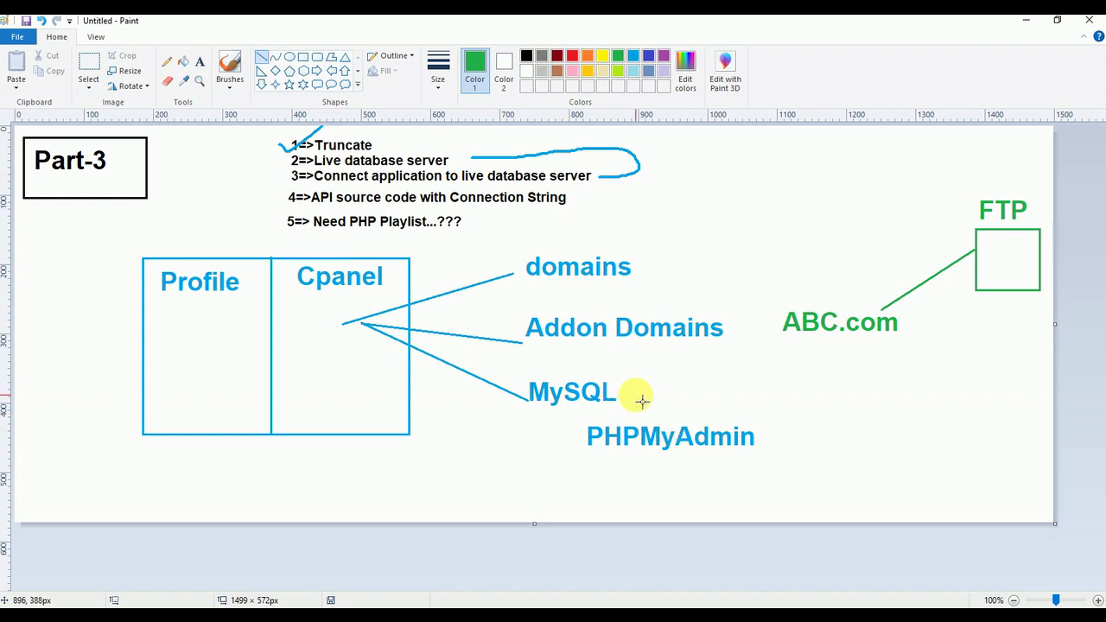
drag(629, 394, 723, 394)
Label the line's end 'Database' and draw a green line from it up to the FTP box.
click(199, 61)
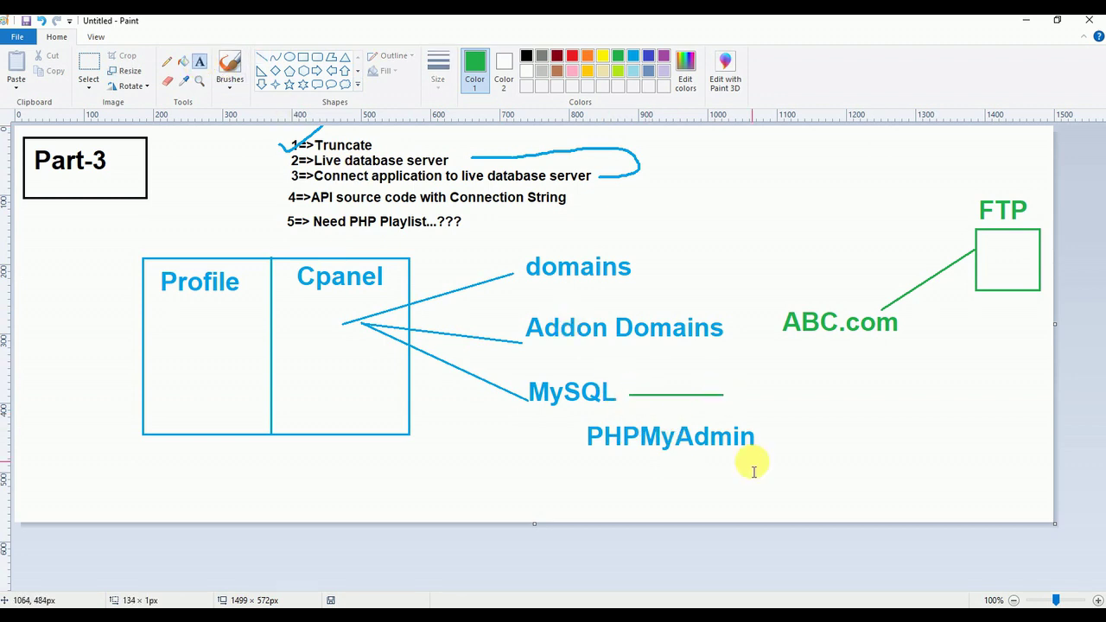
click(728, 374)
text(Database)
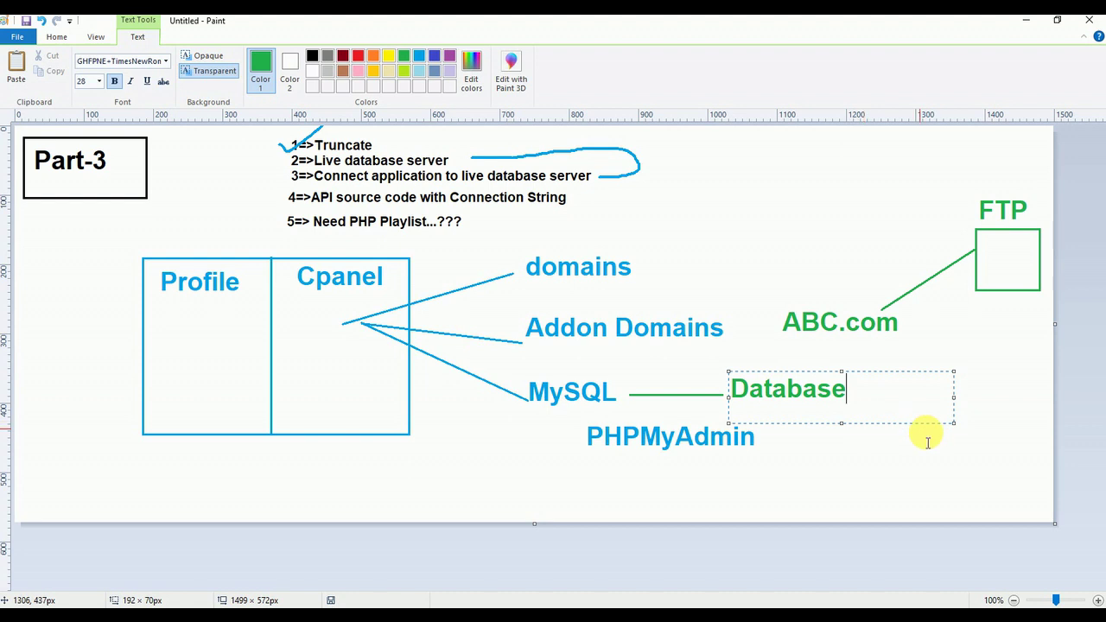
click(877, 495)
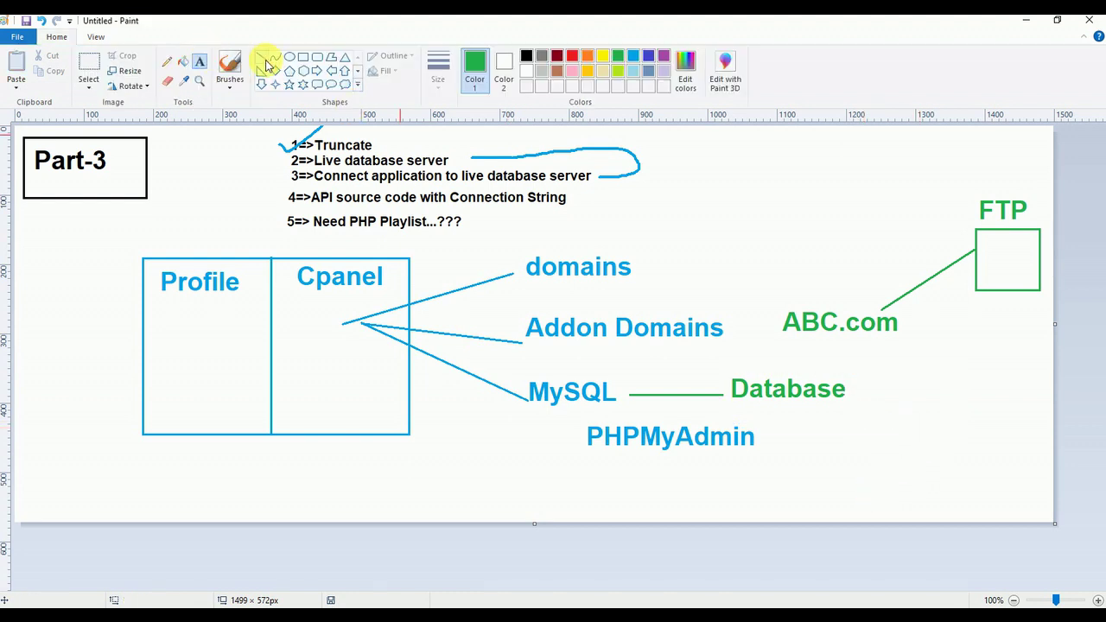
click(263, 58)
mouse_move(853, 389)
mouse_down()
mouse_move(988, 275)
mouse_move(990, 303)
mouse_up()
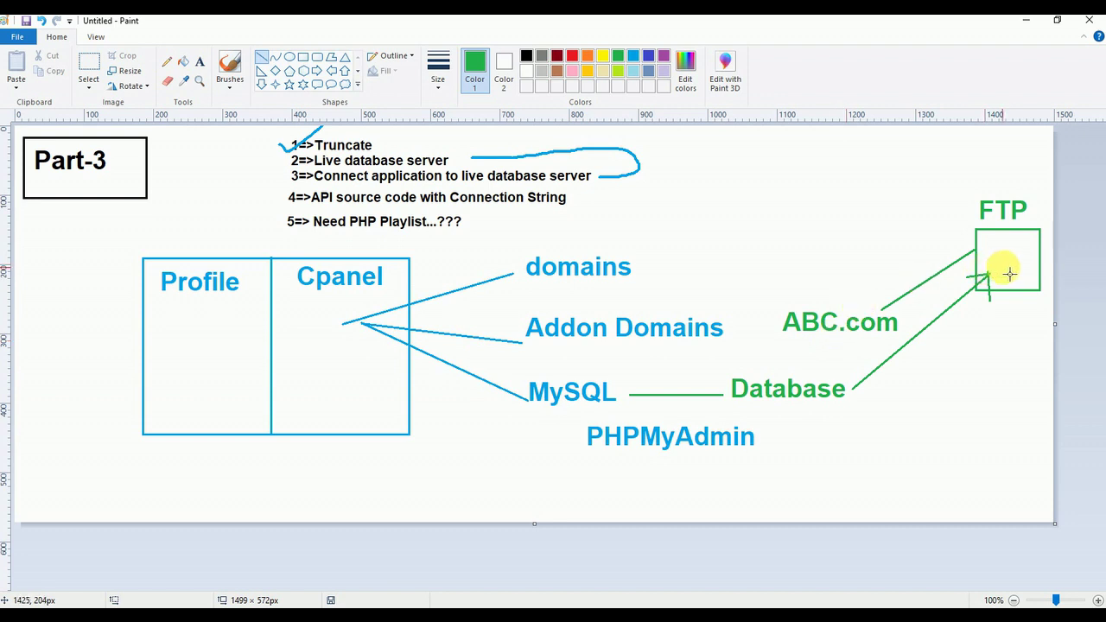
click(200, 61)
Label the inside of the FTP box 'API'.
click(991, 245)
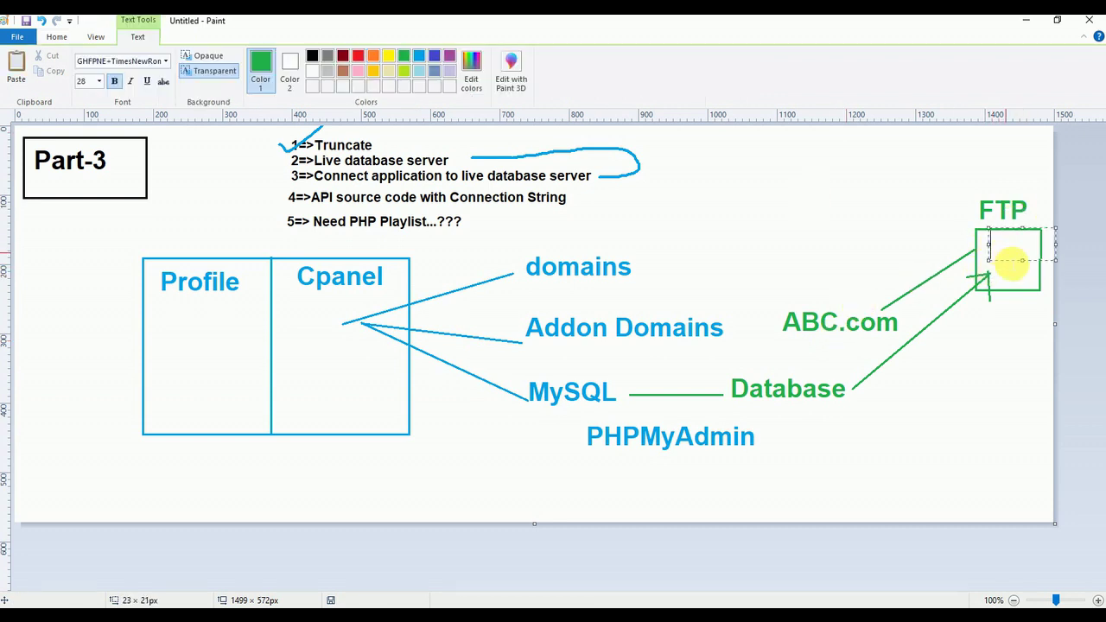
text(API)
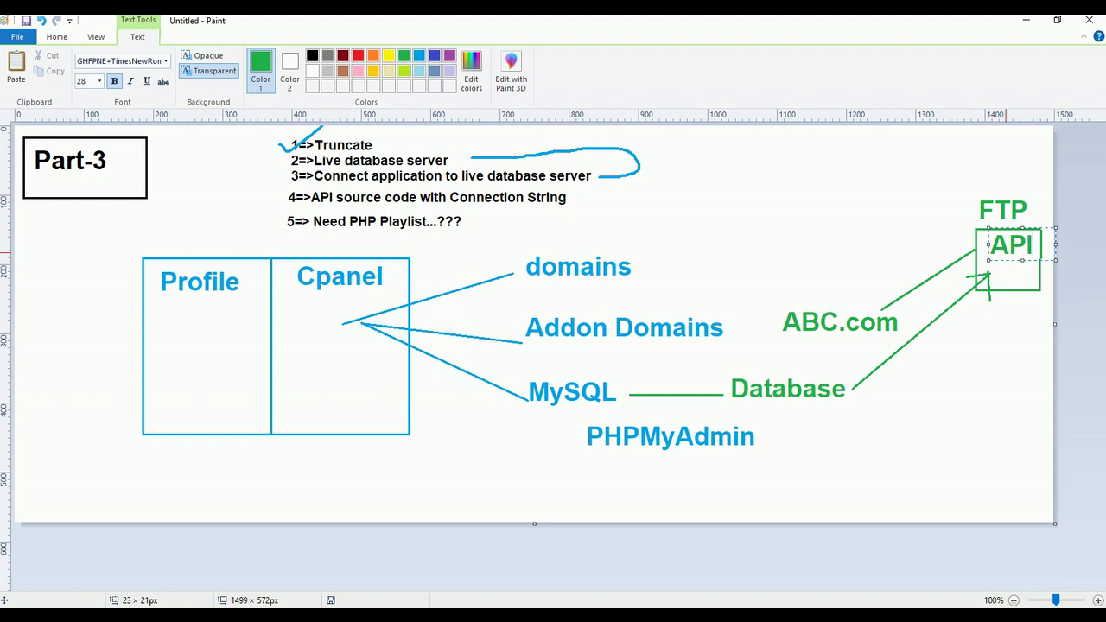
click(1016, 311)
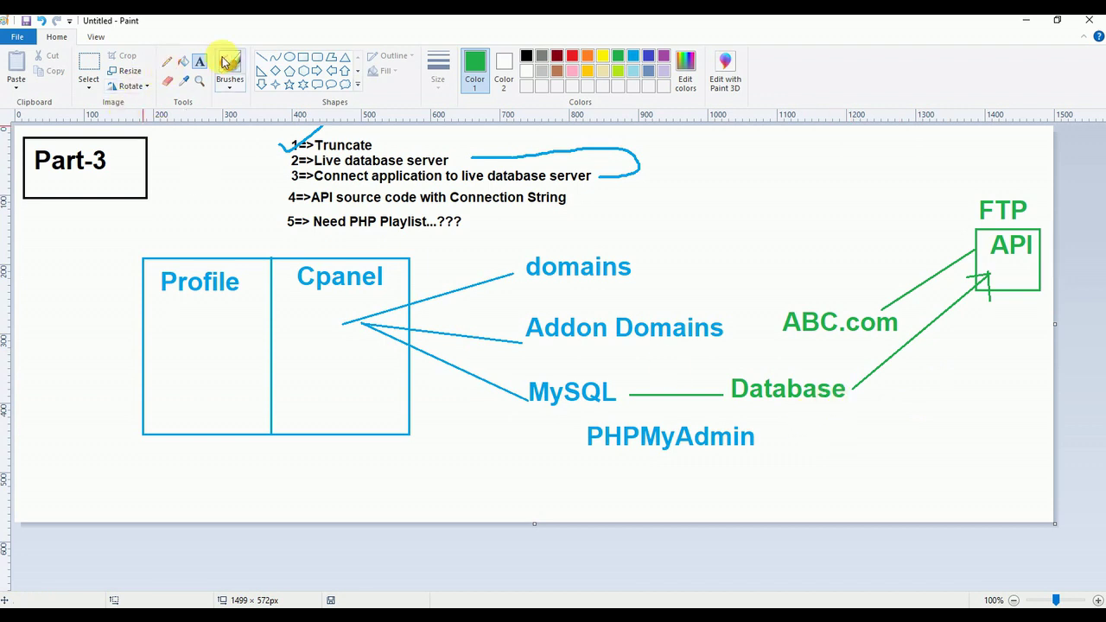
Link Database to PHPMyAdmin with a short green line and make the canvas taller.
click(262, 56)
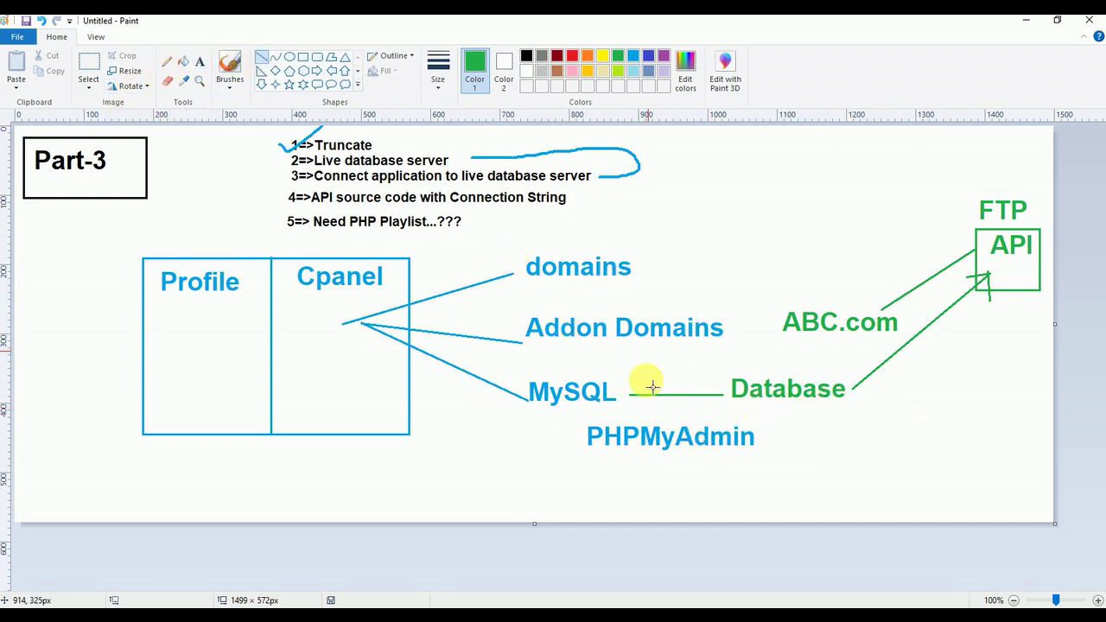
drag(764, 401, 722, 427)
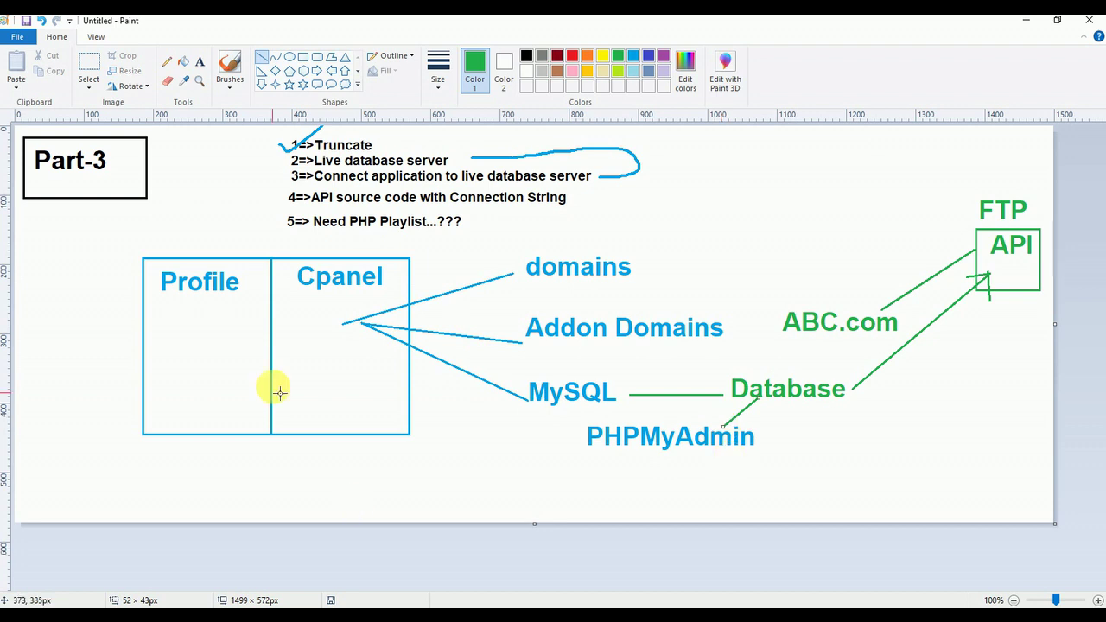
drag(536, 525, 540, 575)
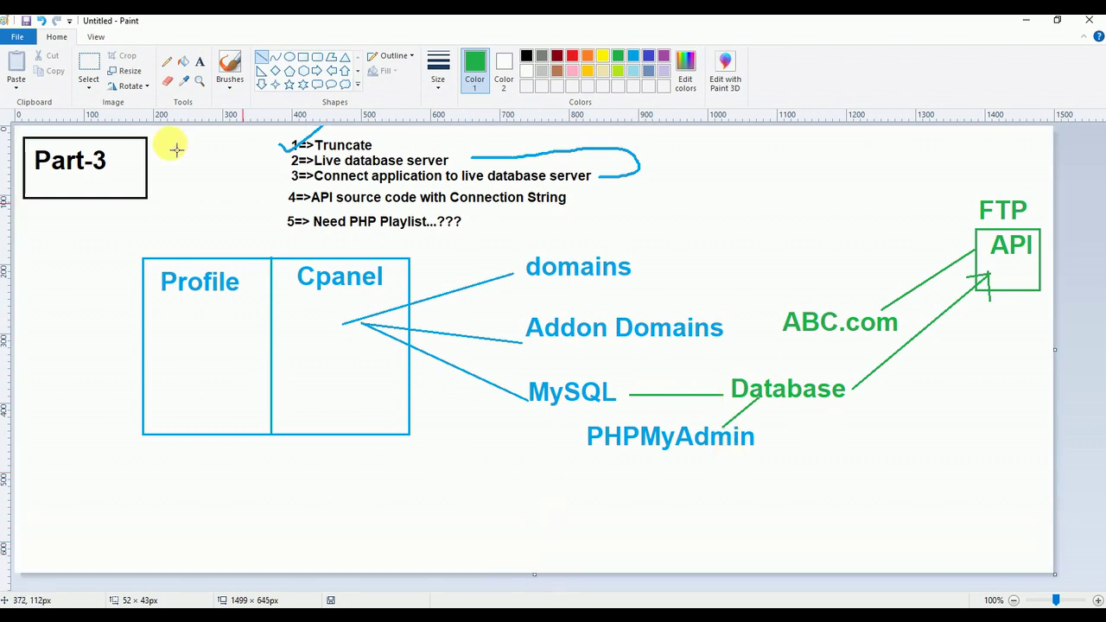
click(200, 64)
Write 'abc.com/api/signup.php' in green on one line below the Cpanel box.
drag(387, 478, 637, 543)
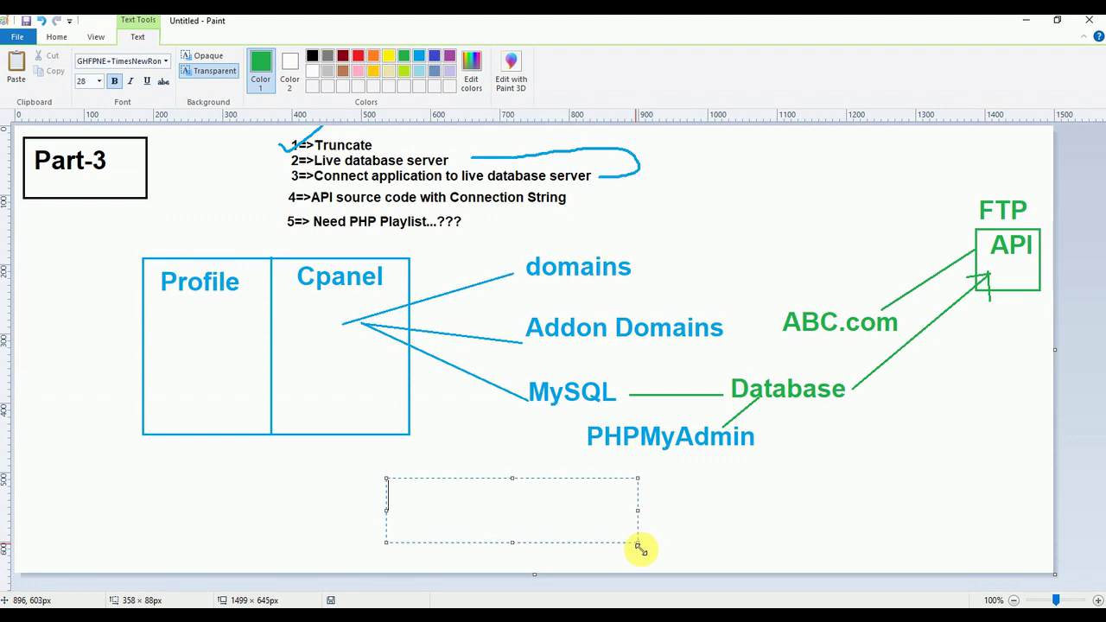
text(abc.com/api)
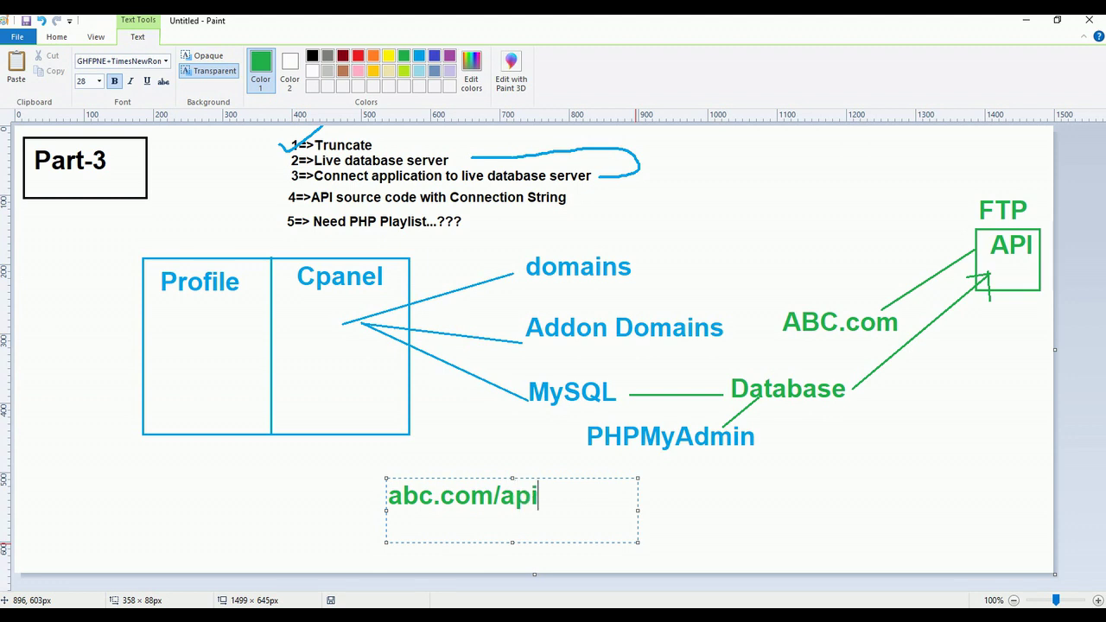
text(/signup.php)
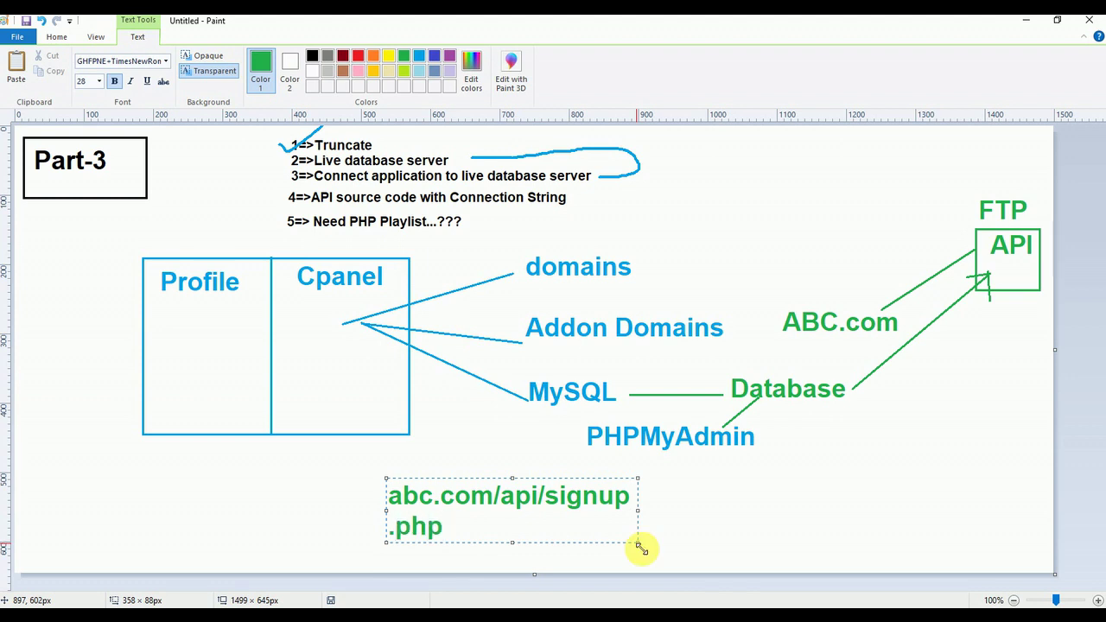
mouse_move(638, 511)
mouse_down()
mouse_move(787, 513)
mouse_move(727, 513)
mouse_up()
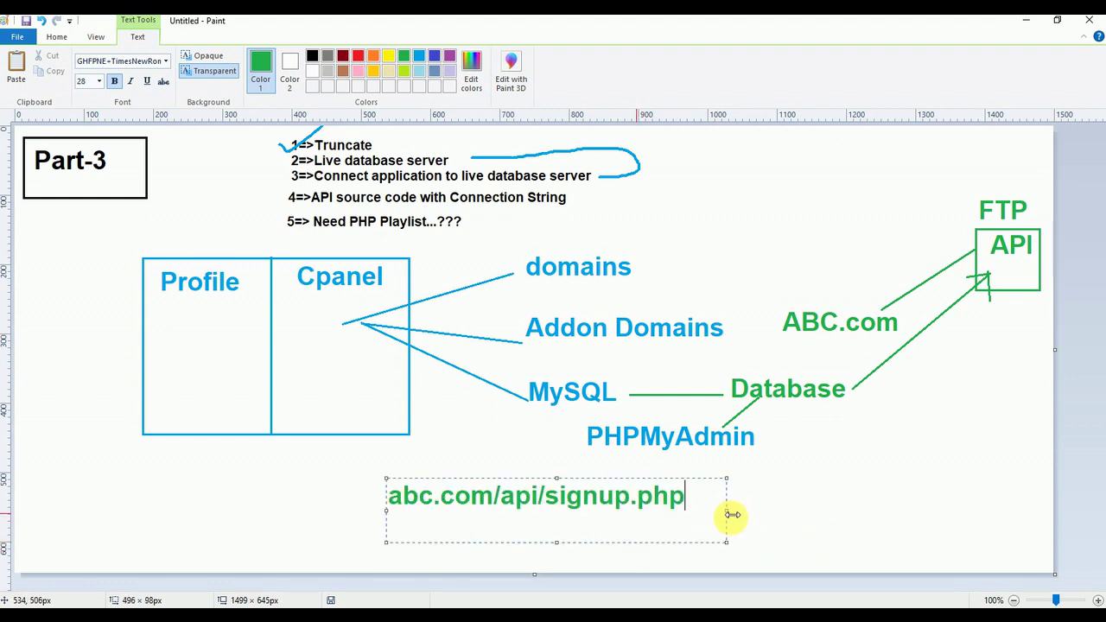
click(787, 505)
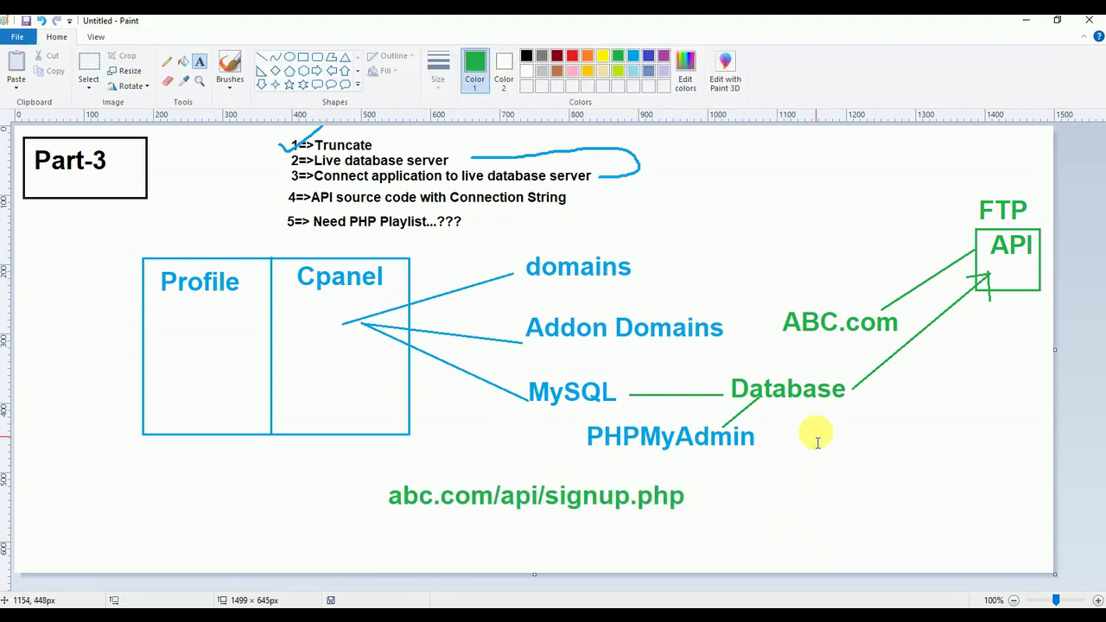
In Chrome, go to the site's /cpanel address and log in.
click(350, 608)
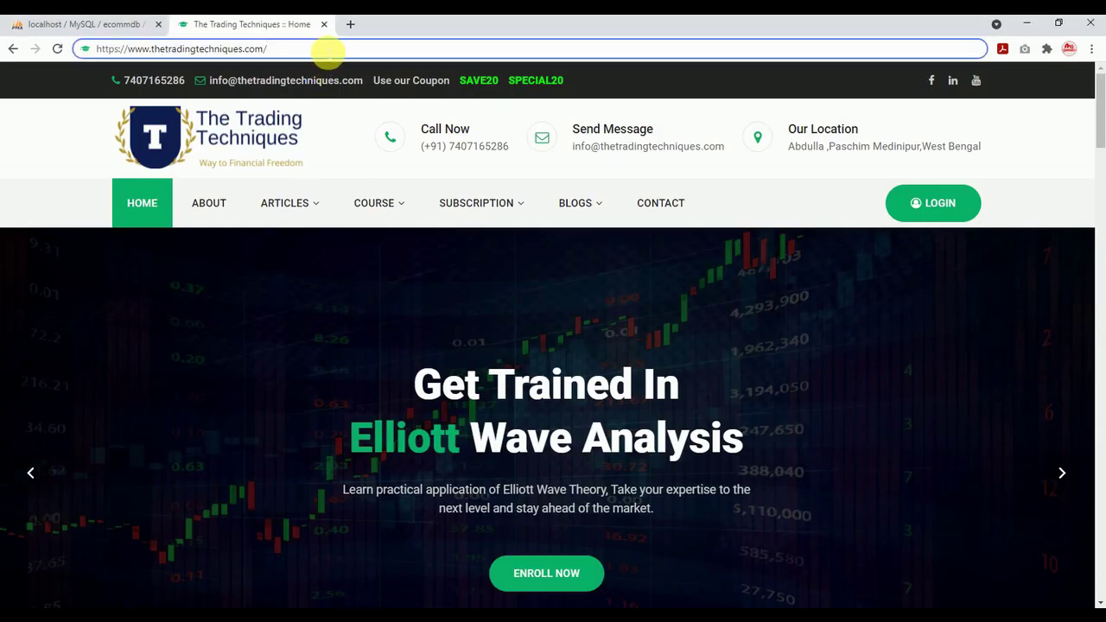
text(cpanel)
key(Return)
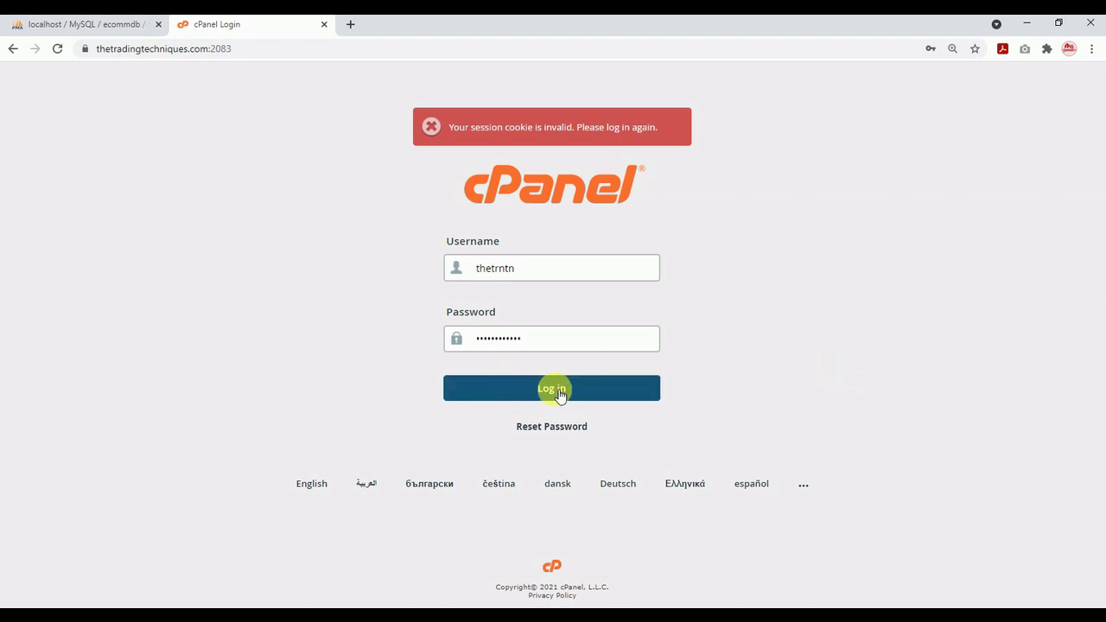
click(555, 388)
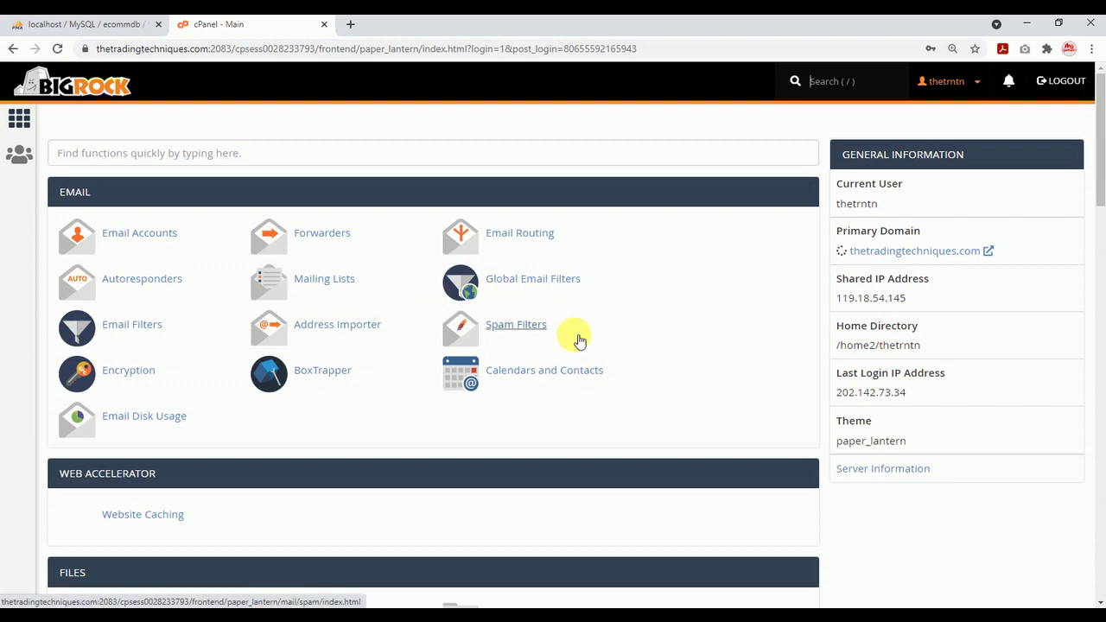
Scroll the cPanel dashboard to the Databases and Domains sections.
scroll(578, 341, down, 2)
scroll(579, 345, down, 2)
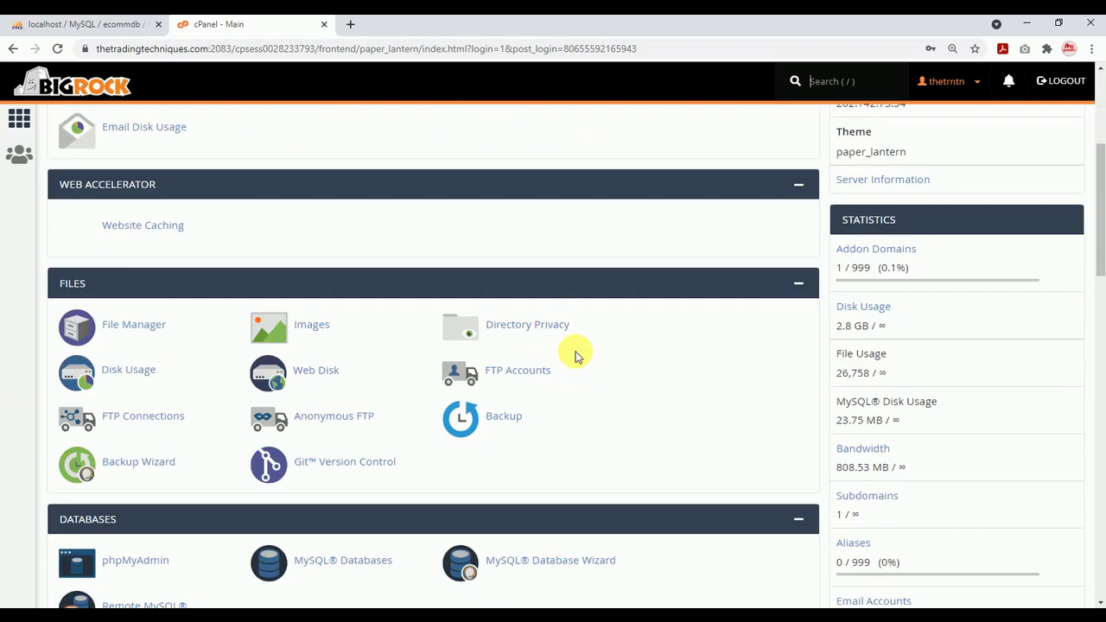
scroll(568, 339, down, 1)
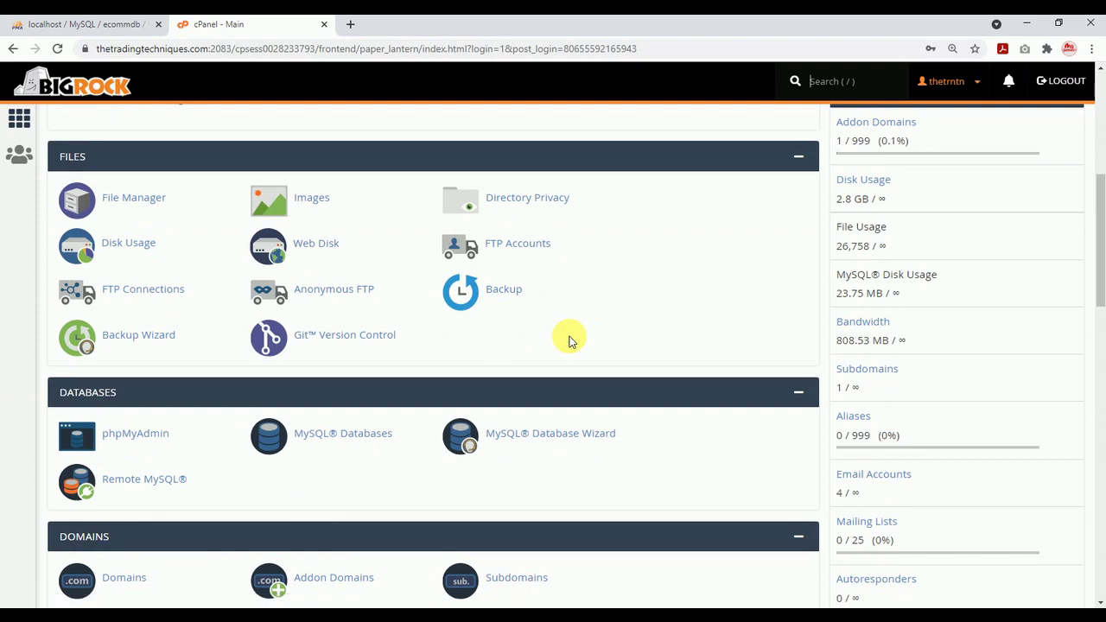
scroll(568, 341, up, 2)
scroll(572, 344, up, 2)
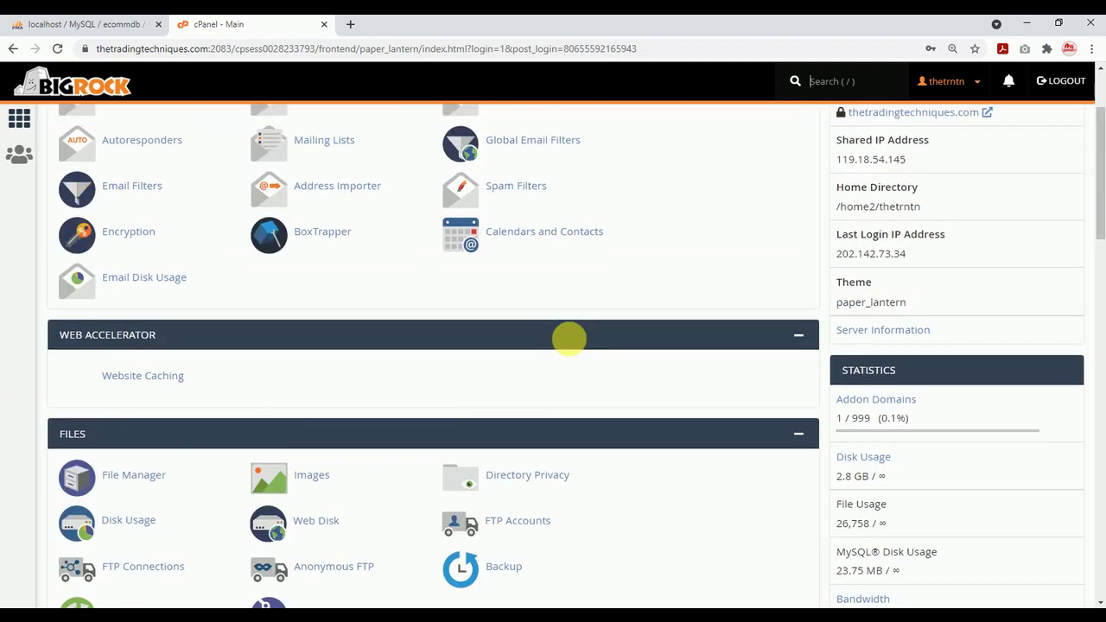
scroll(576, 345, up, 1)
scroll(567, 341, down, 2)
scroll(567, 340, down, 2)
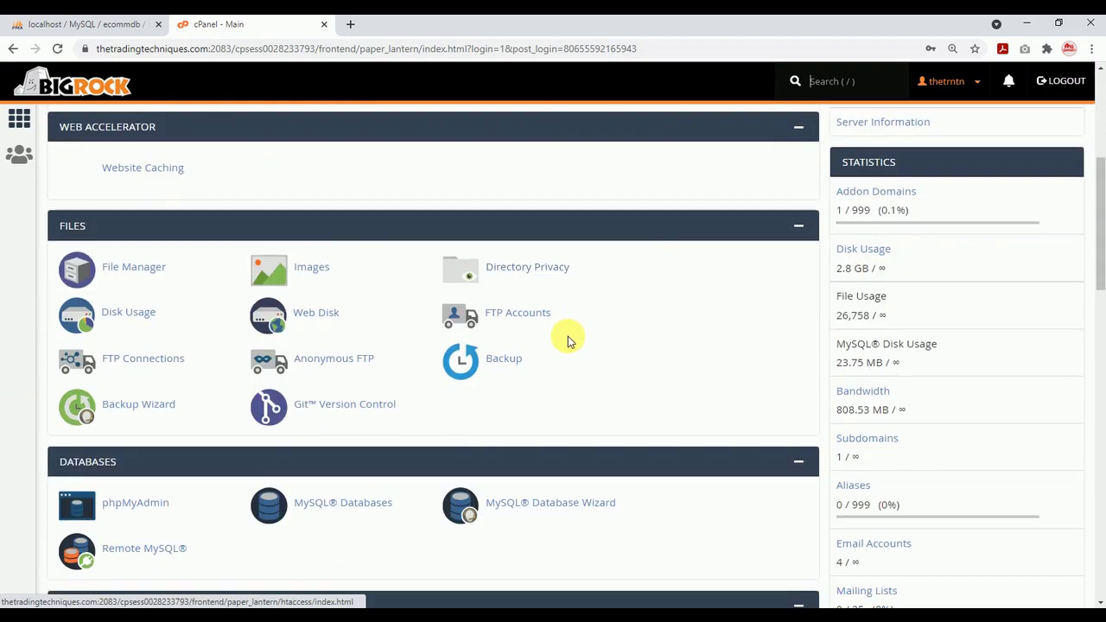
scroll(568, 342, down, 2)
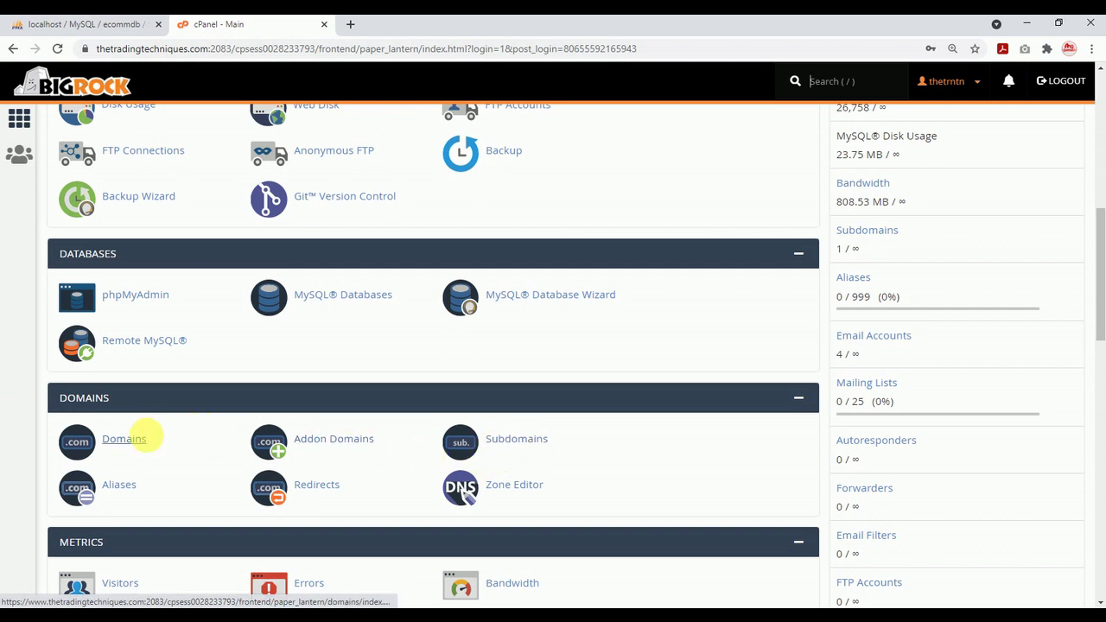
click(130, 439)
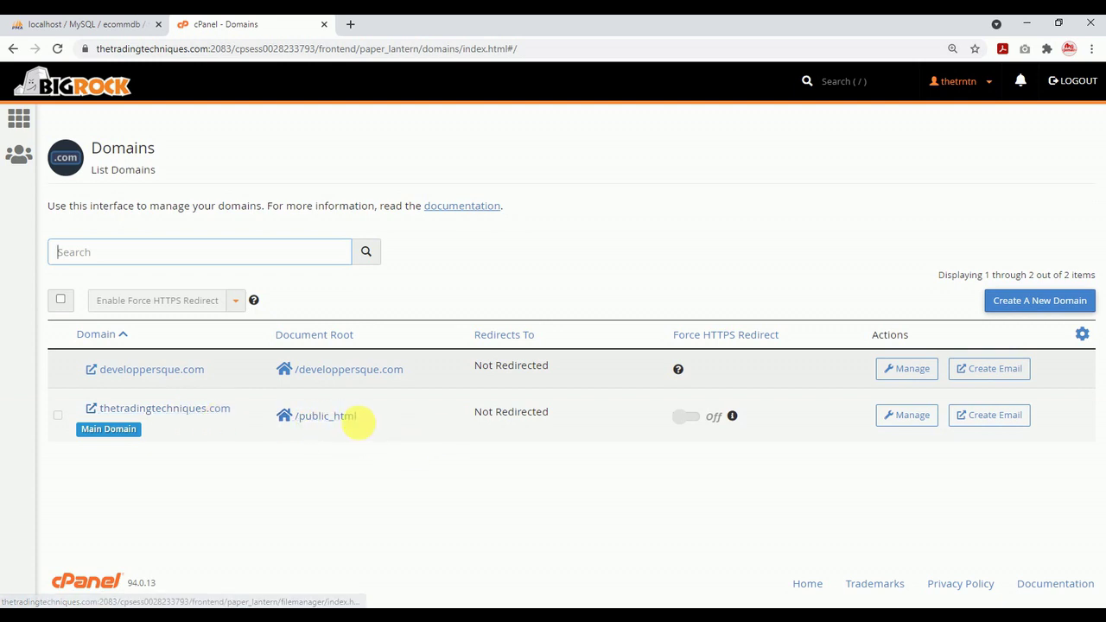
click(13, 48)
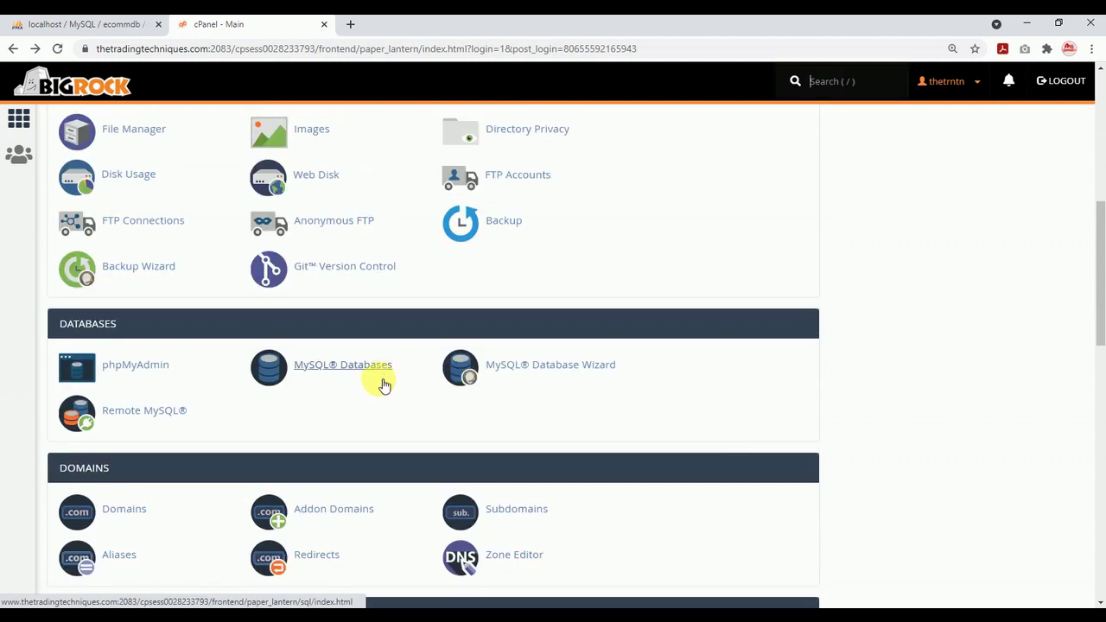
scroll(385, 385, down, 1)
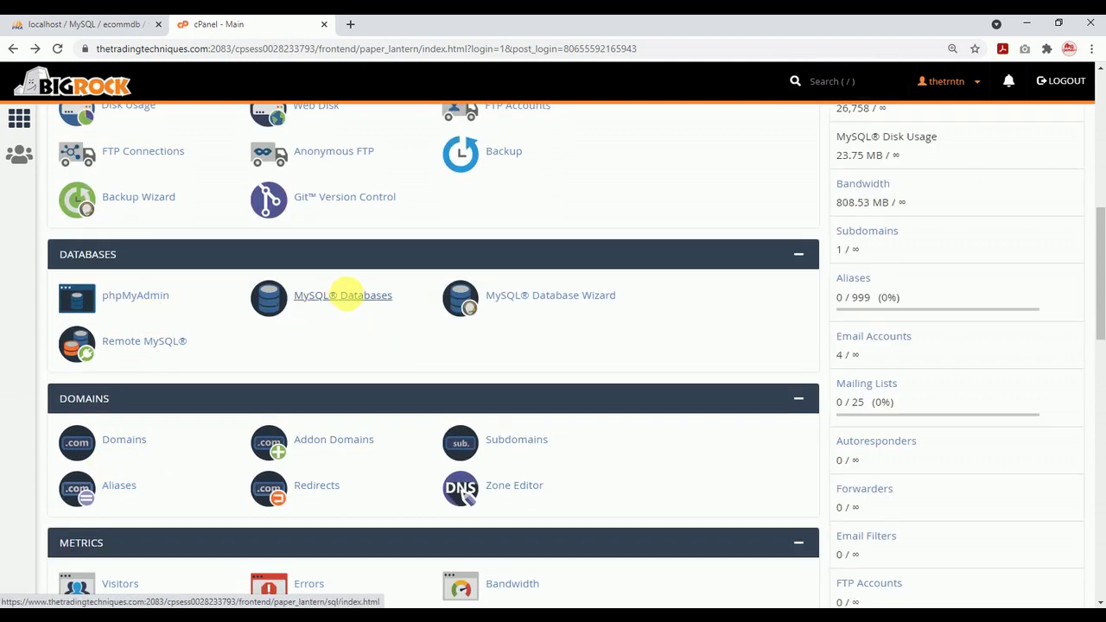
click(394, 443)
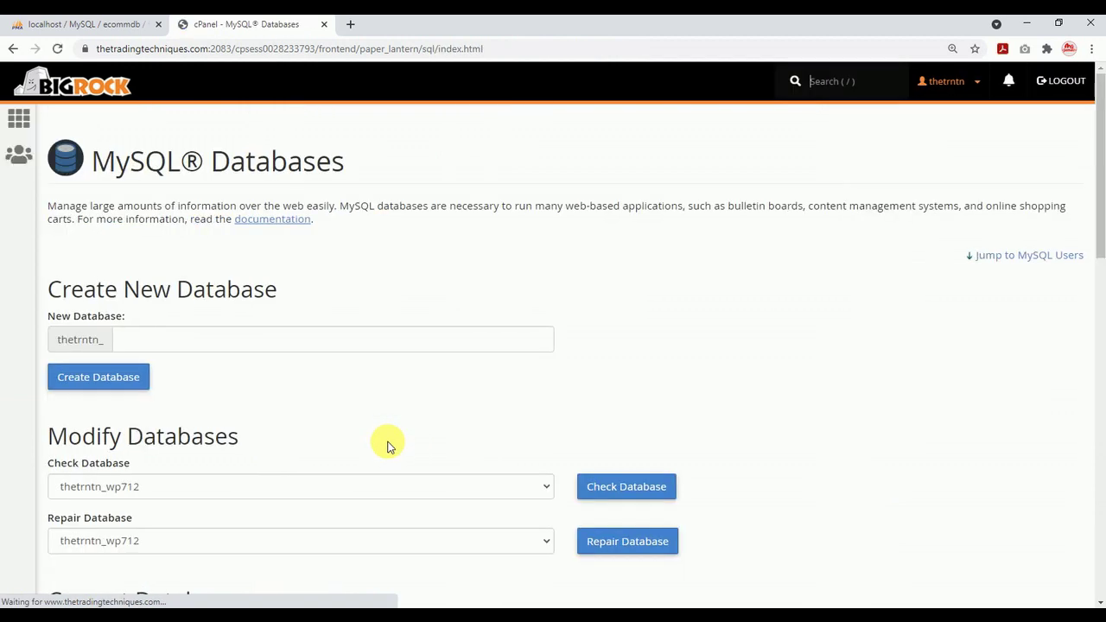
scroll(388, 448, down, 2)
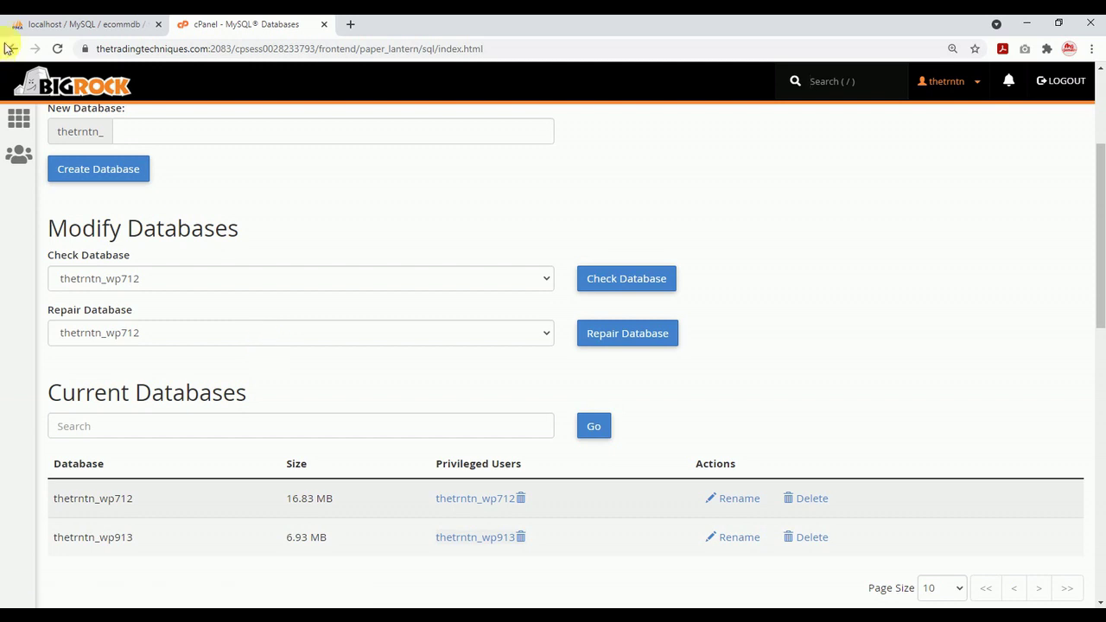
click(30, 77)
scroll(338, 203, down, 3)
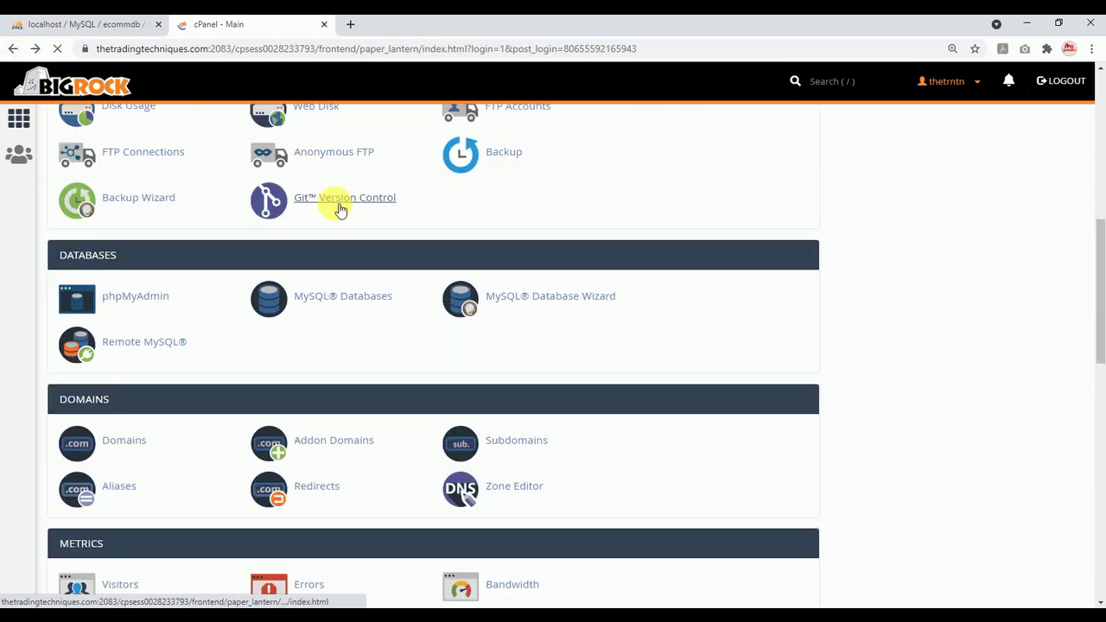
Open phpMyAdmin from cPanel, look it over, then close it back to cPanel home.
click(146, 297)
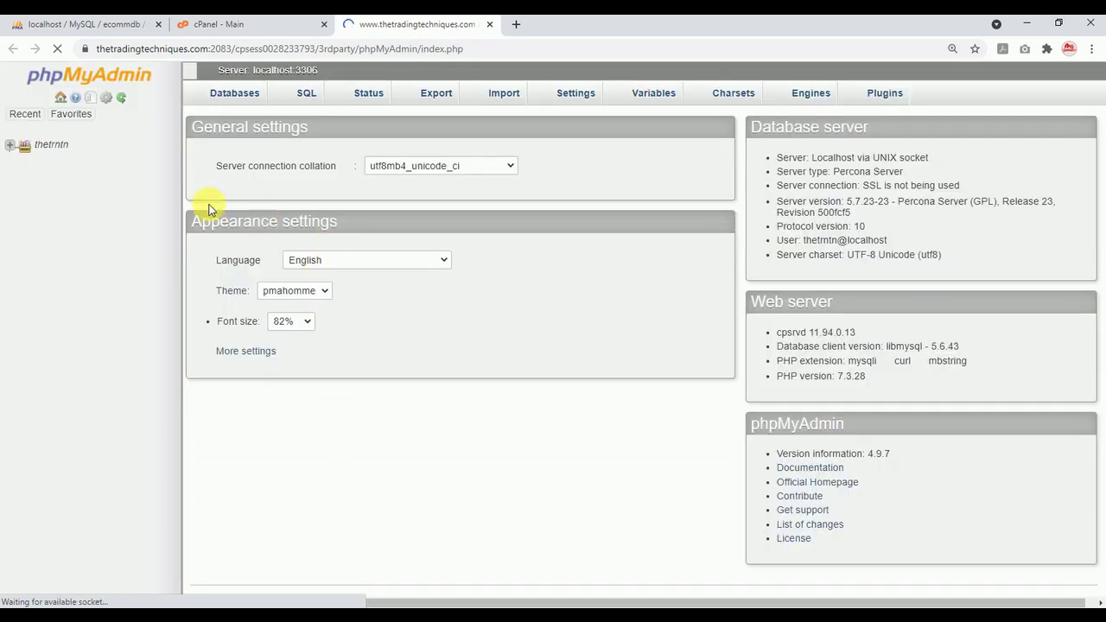
scroll(447, 286, down, 1)
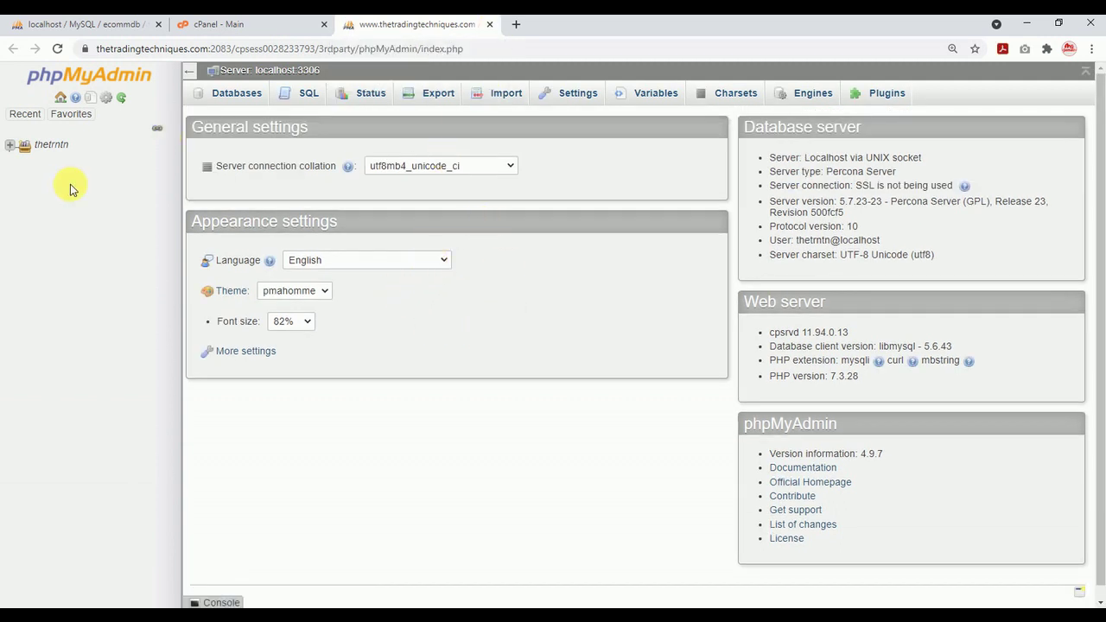
click(488, 25)
scroll(275, 357, up, 2)
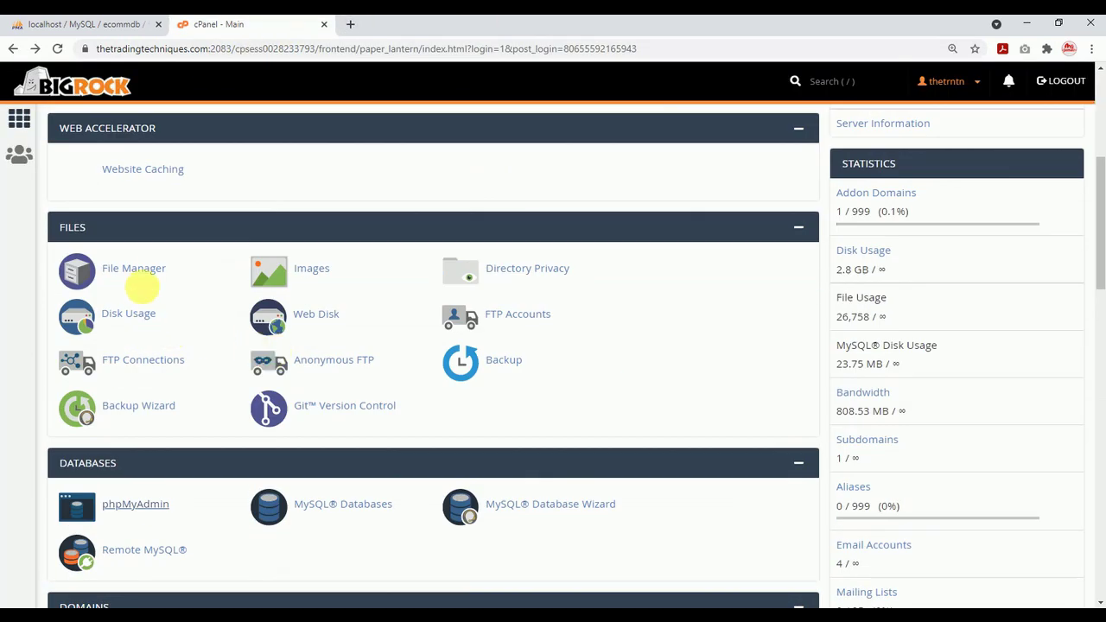
click(152, 269)
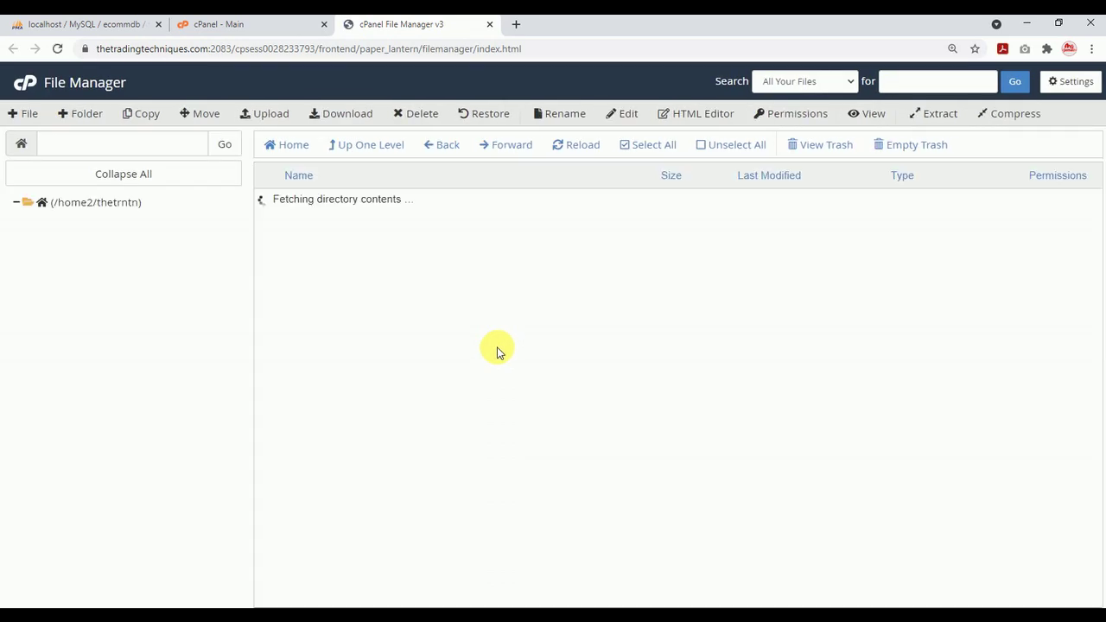
scroll(375, 415, down, 1)
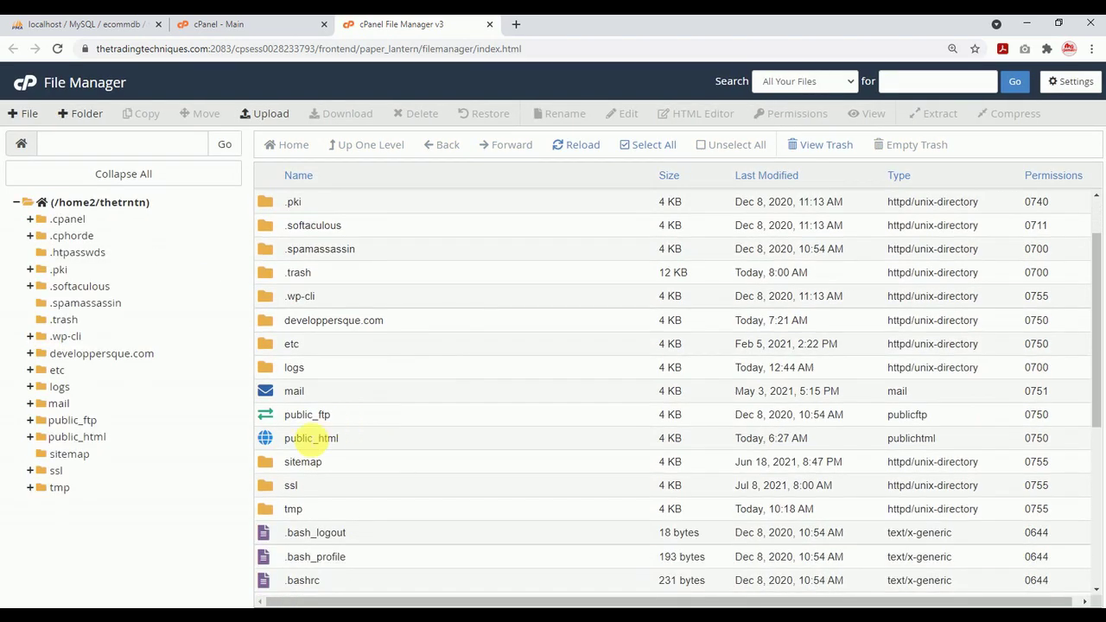
double_click(266, 439)
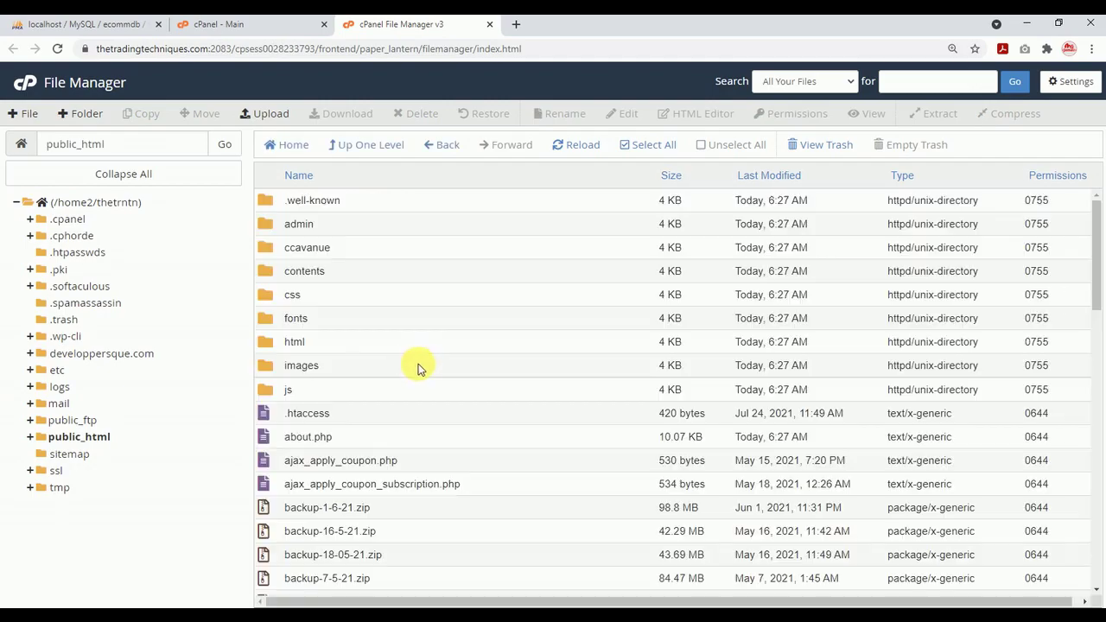
scroll(410, 412, down, 2)
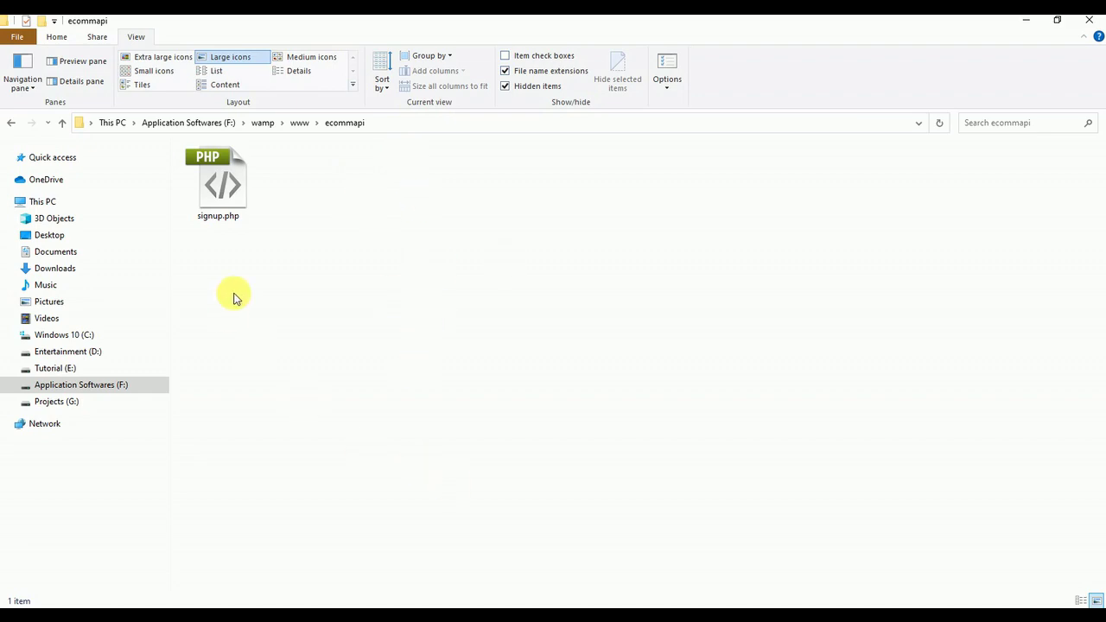
click(367, 609)
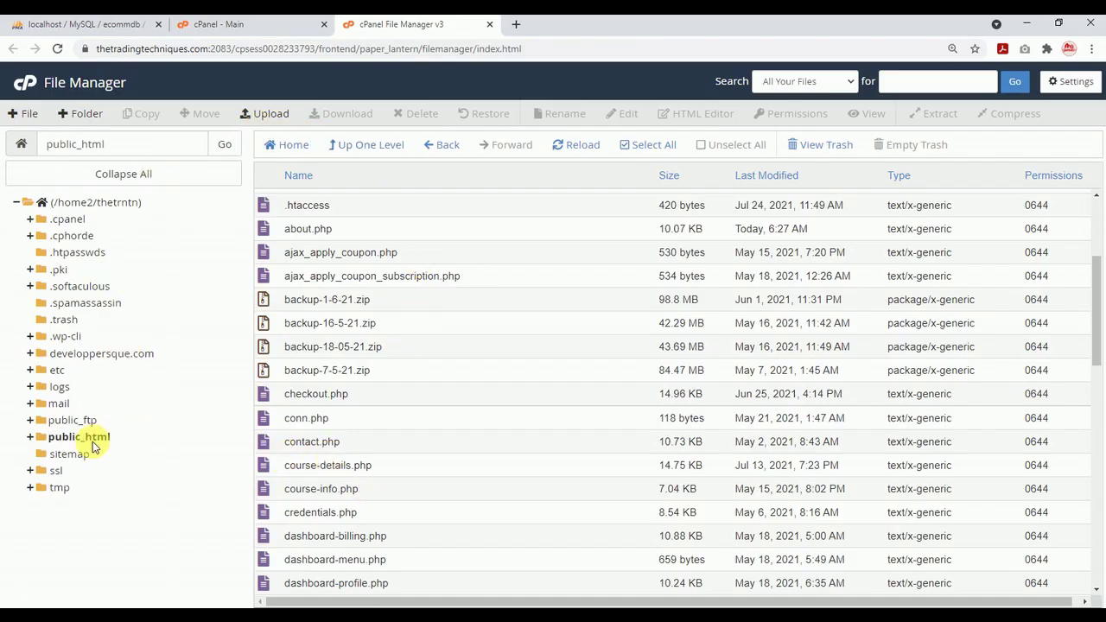
scroll(386, 433, up, 2)
scroll(386, 432, down, 5)
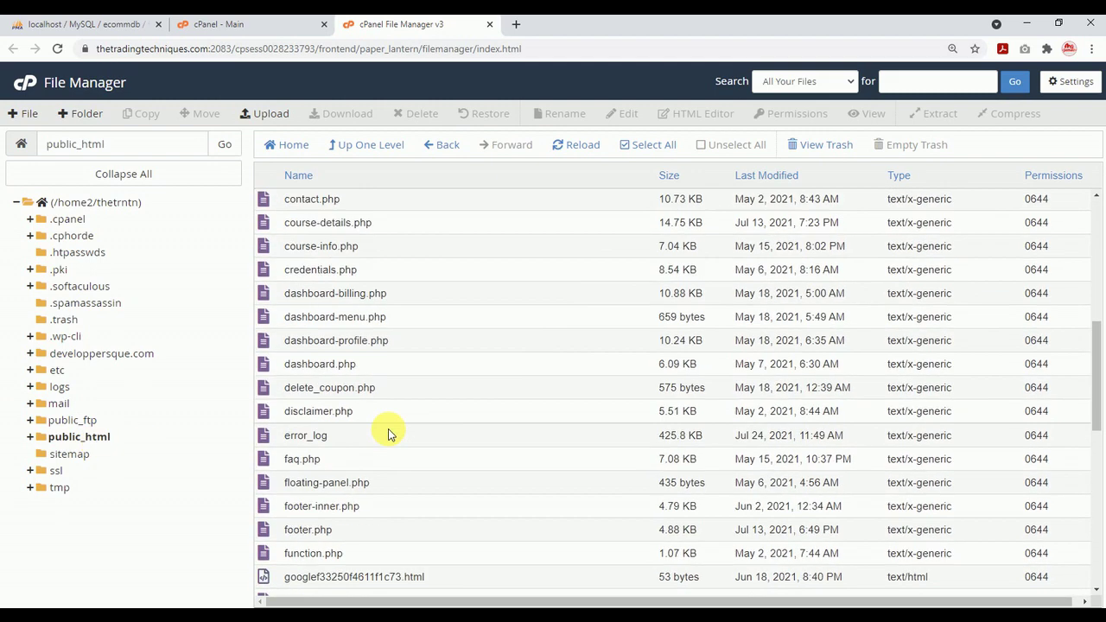
scroll(363, 397, down, 1)
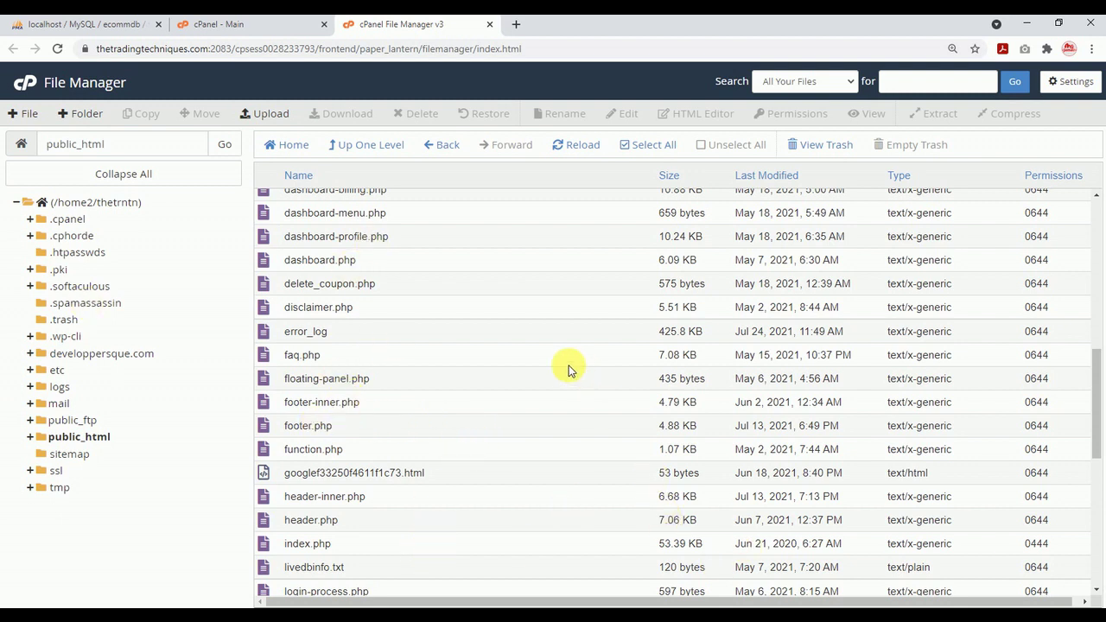
click(490, 24)
scroll(649, 432, up, 2)
scroll(652, 507, up, 2)
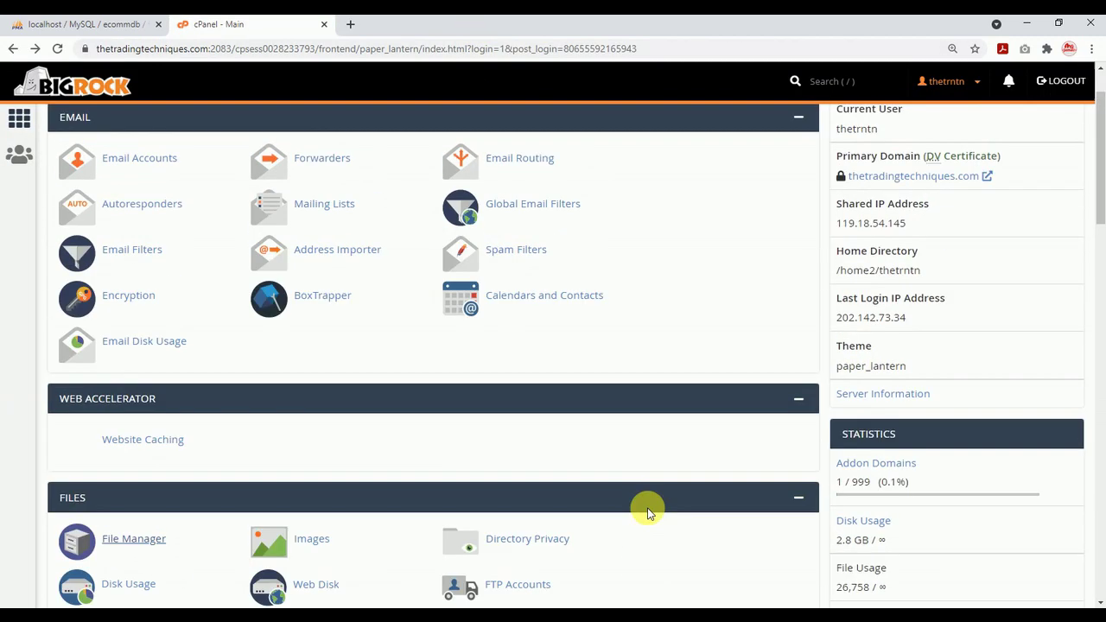
scroll(650, 508, up, 1)
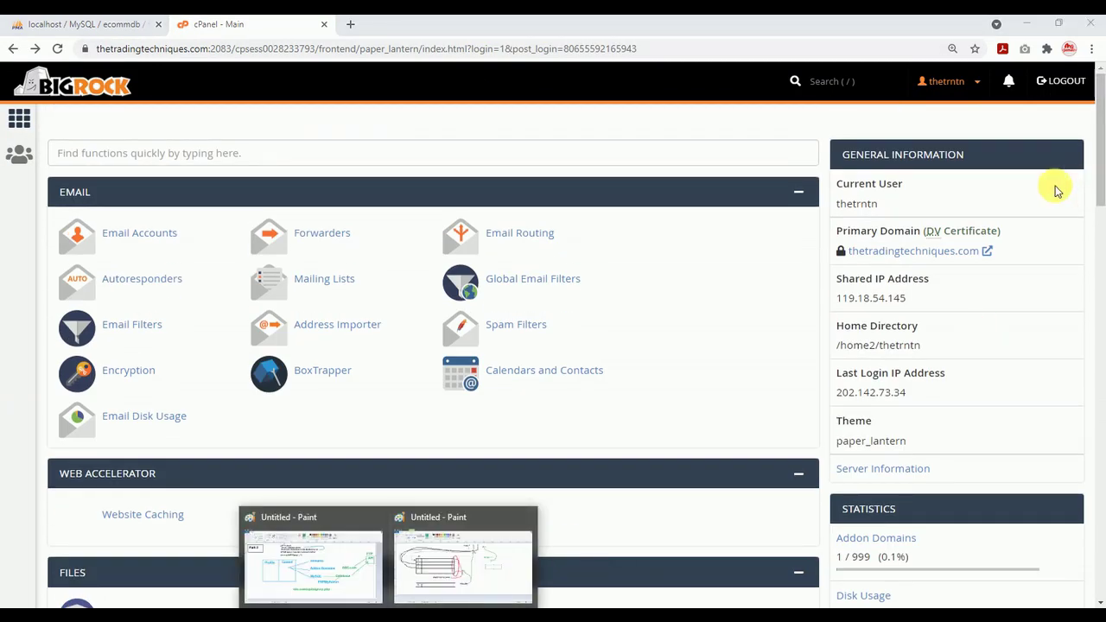
Back in Paint, tick checklist items 2 (Live database server) and 3.
click(350, 559)
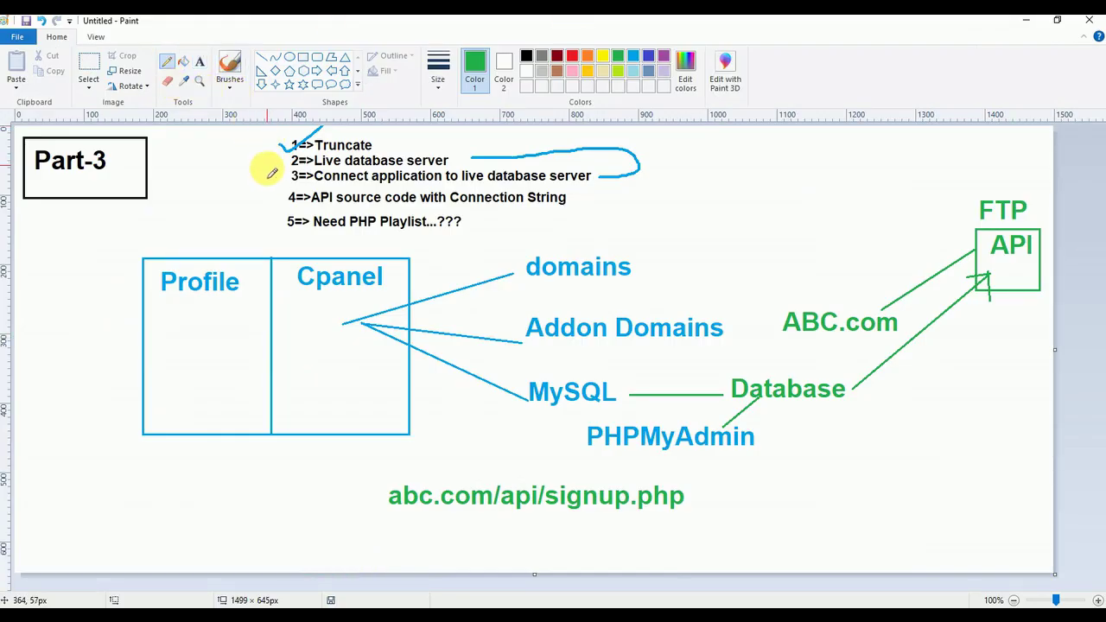
drag(272, 164, 322, 156)
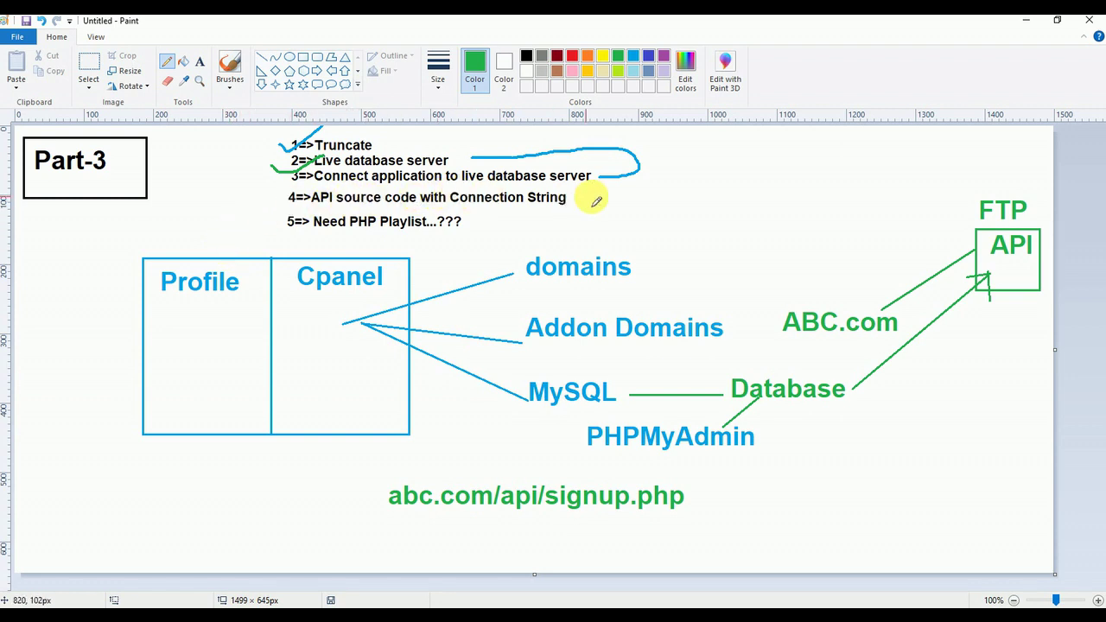
drag(284, 170, 327, 165)
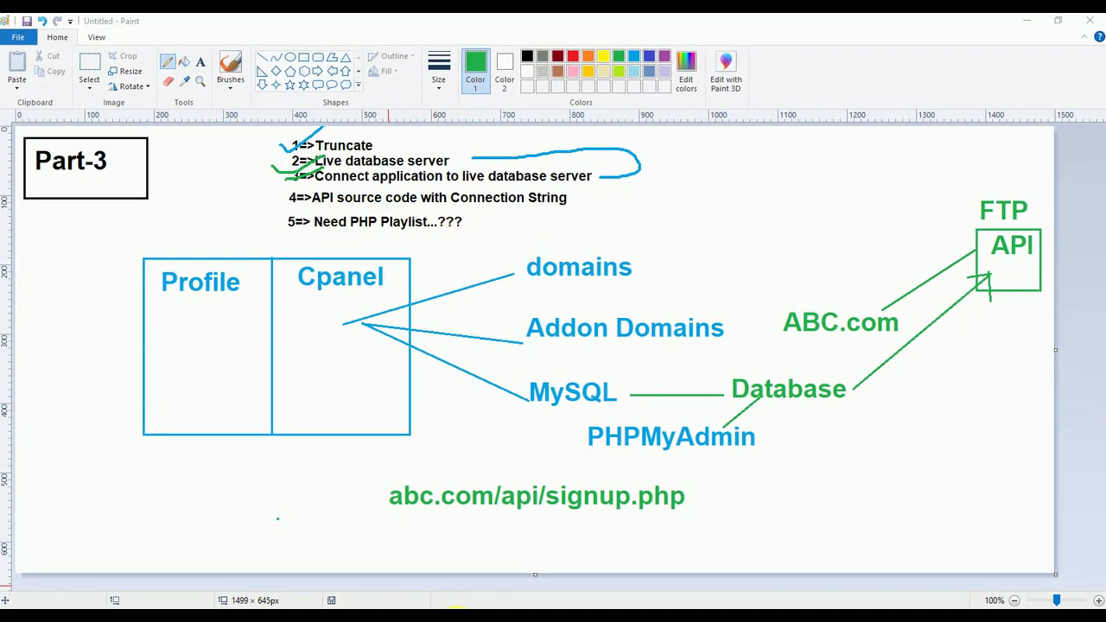
Open signup.php from the ecommapi folder in Dreamweaver.
click(456, 605)
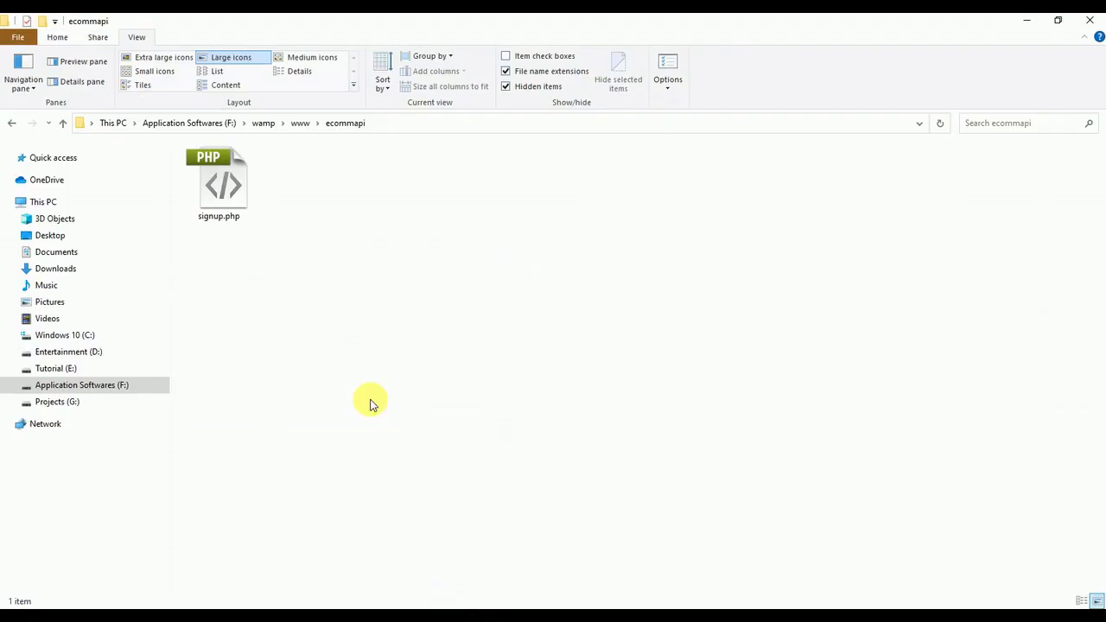
click(230, 209)
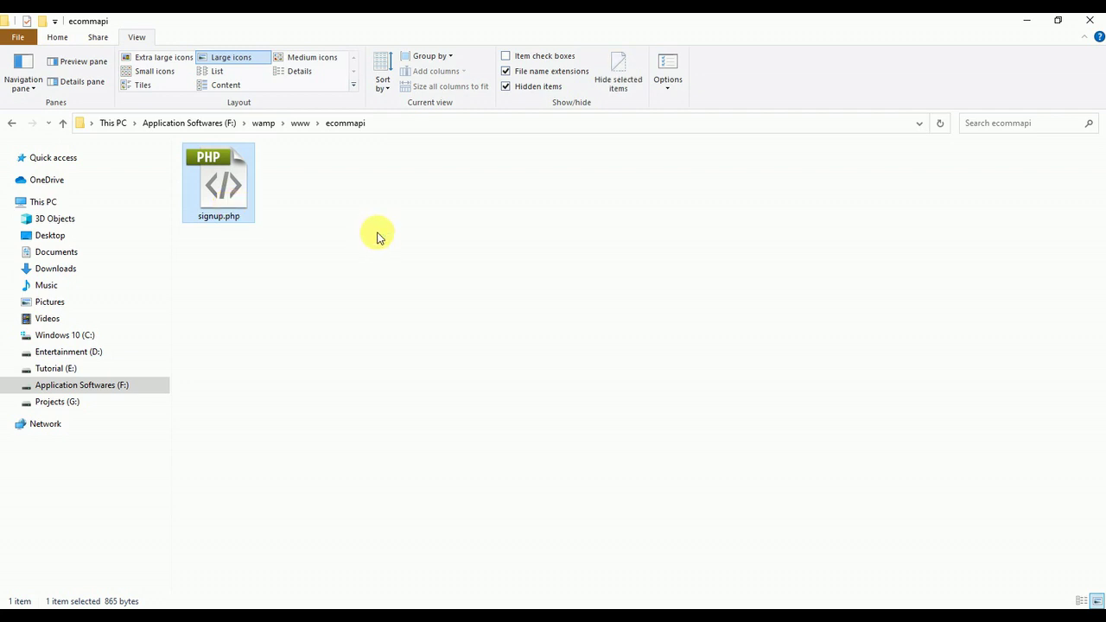
key(Return)
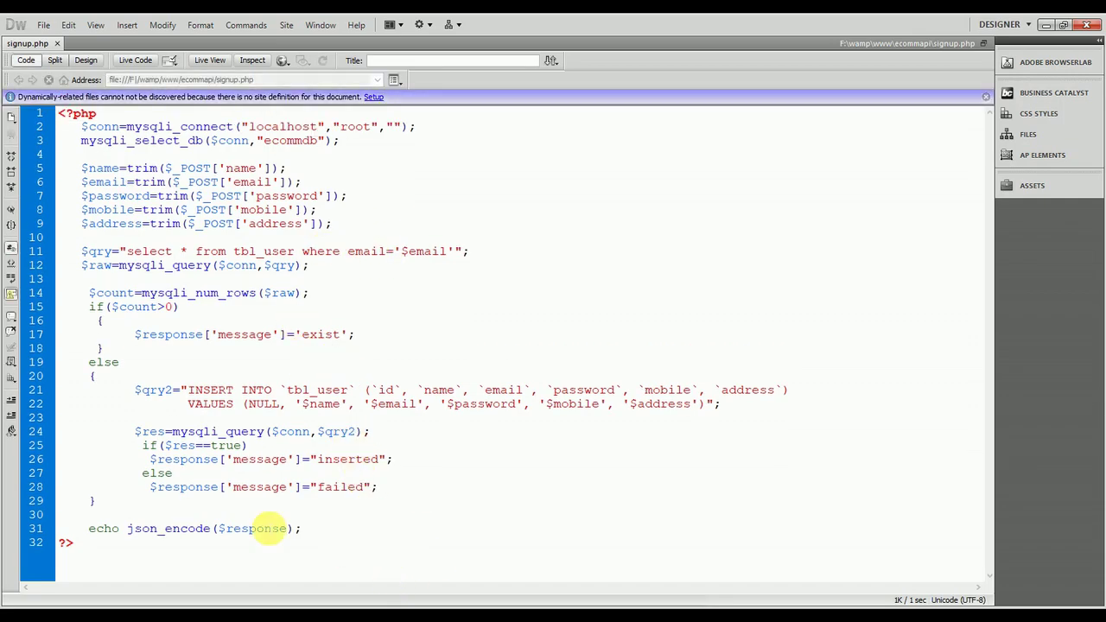
Highlight signup.php's connection lines 1–3 and POST input lines 5–9, then return to Paint.
mouse_move(291, 529)
mouse_down()
mouse_move(12, 115)
mouse_move(268, 545)
mouse_up()
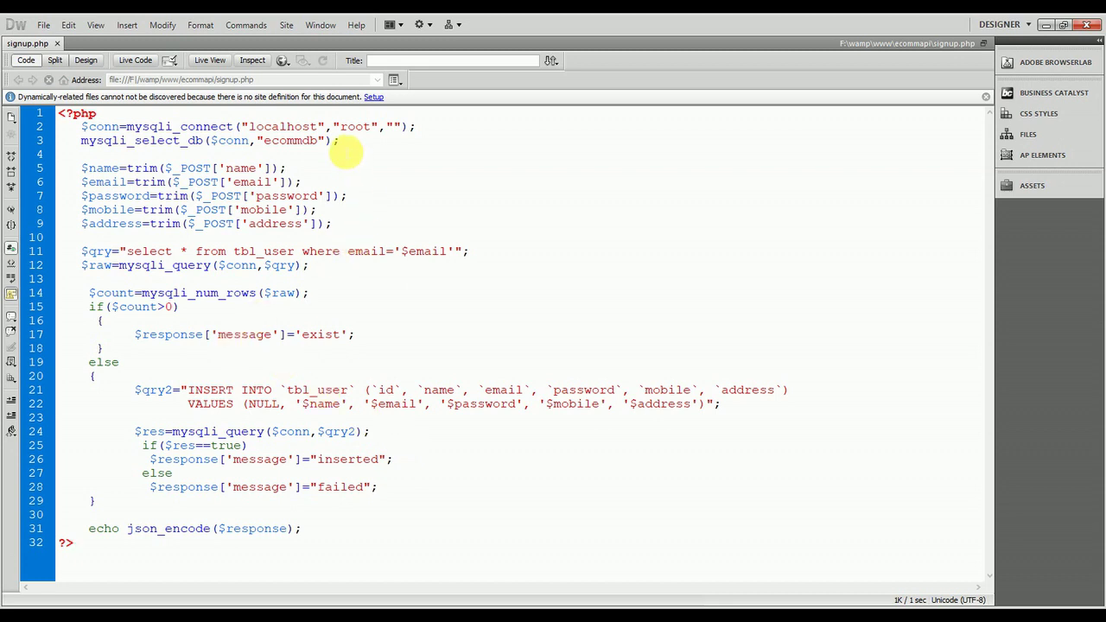
mouse_move(341, 141)
mouse_down()
mouse_move(76, 117)
mouse_move(53, 132)
mouse_move(78, 155)
mouse_up()
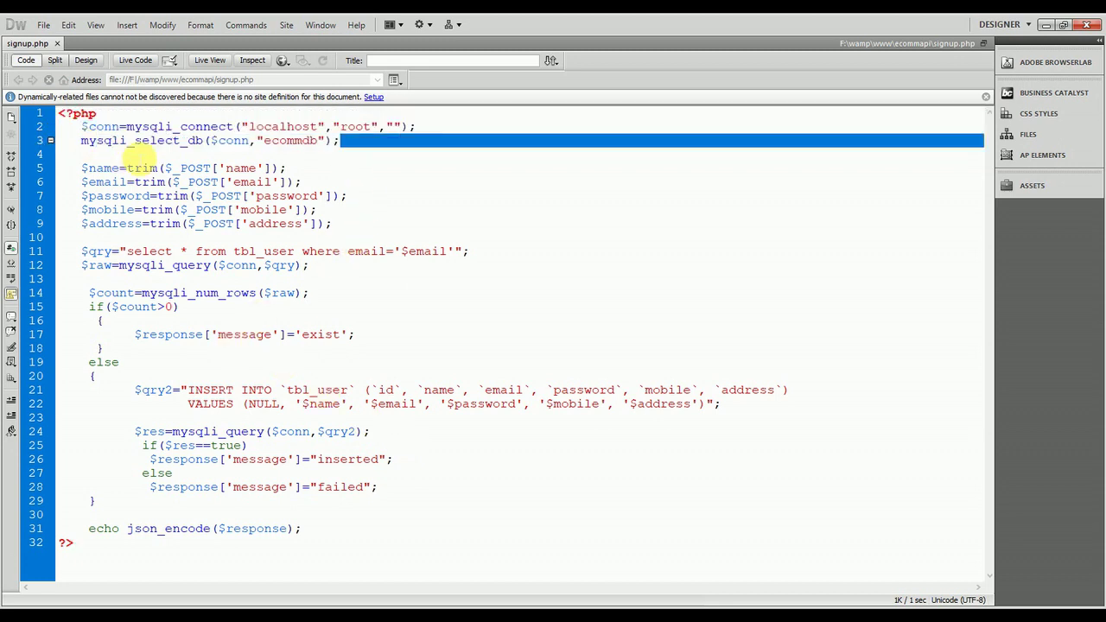
drag(347, 236, 19, 171)
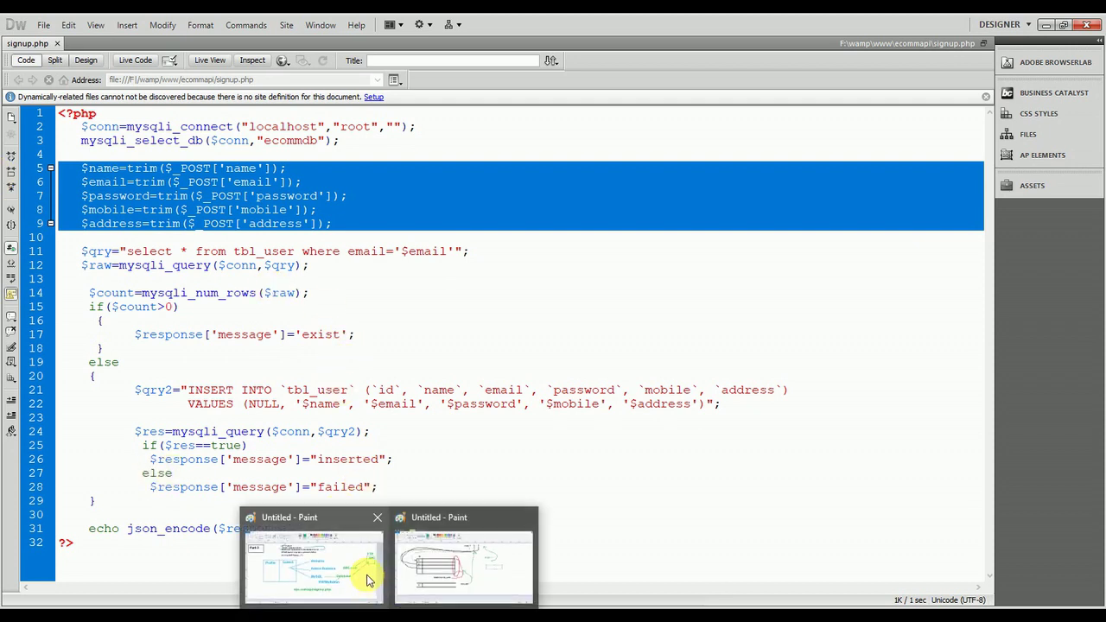
click(367, 579)
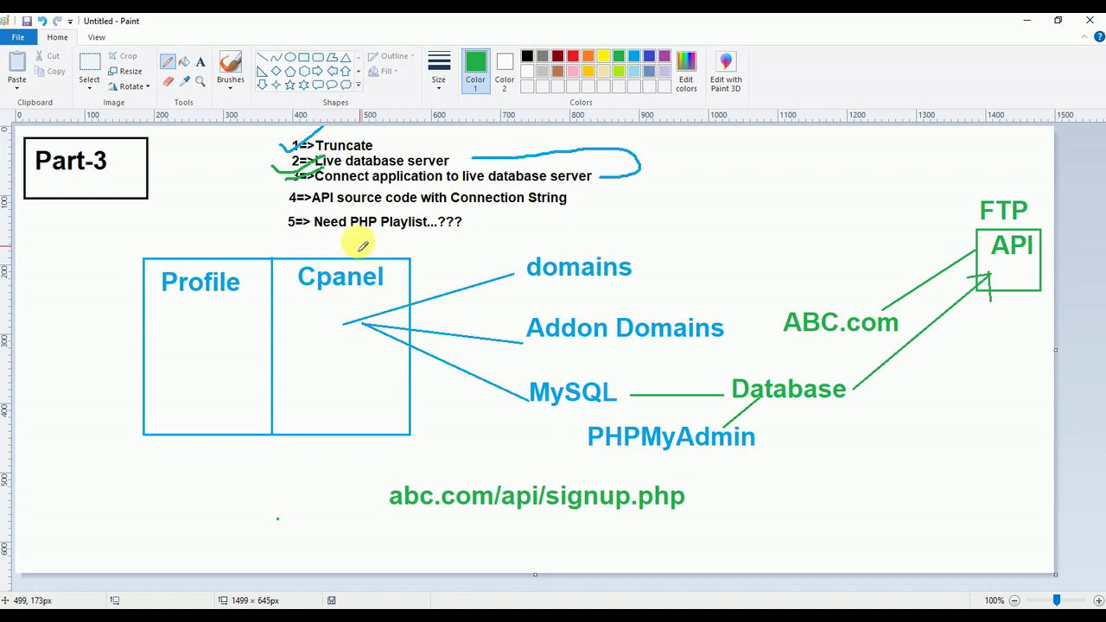
Draw a green pencil tick beside checklist item 5, 'Need PHP Playlist'.
drag(272, 219, 322, 216)
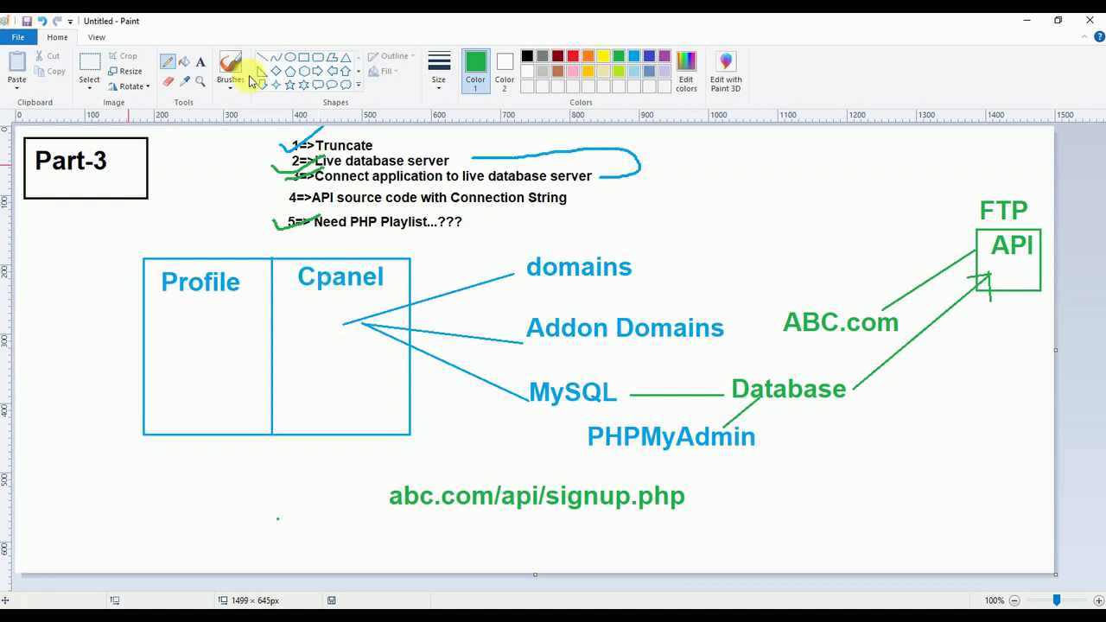
click(200, 61)
drag(480, 214, 650, 230)
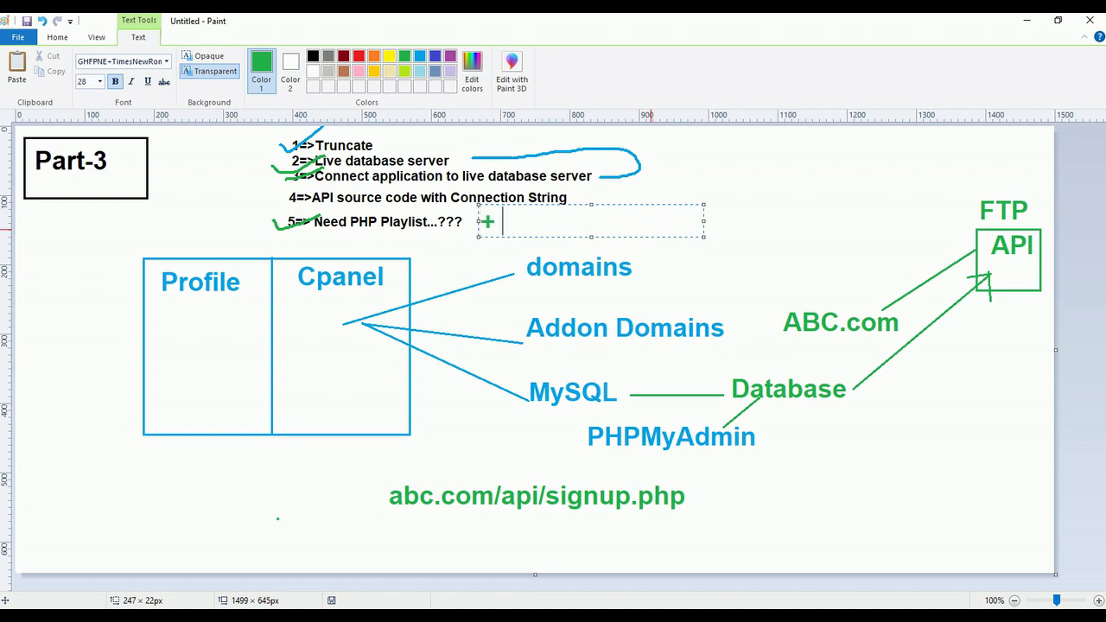
text(Code)
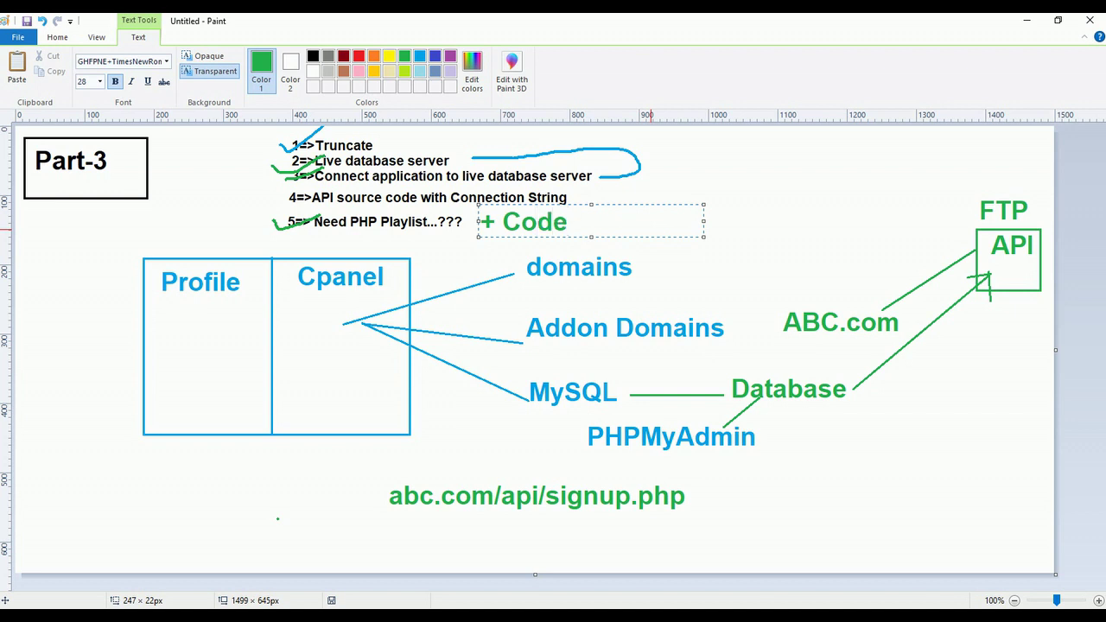
text(i)
key(BackSpace)
key(BackSpace)
key(BackSpace)
key(BackSpace)
text(l)
key(BackSpace)
key(BackSpace)
key(BackSpace)
key(BackSpace)
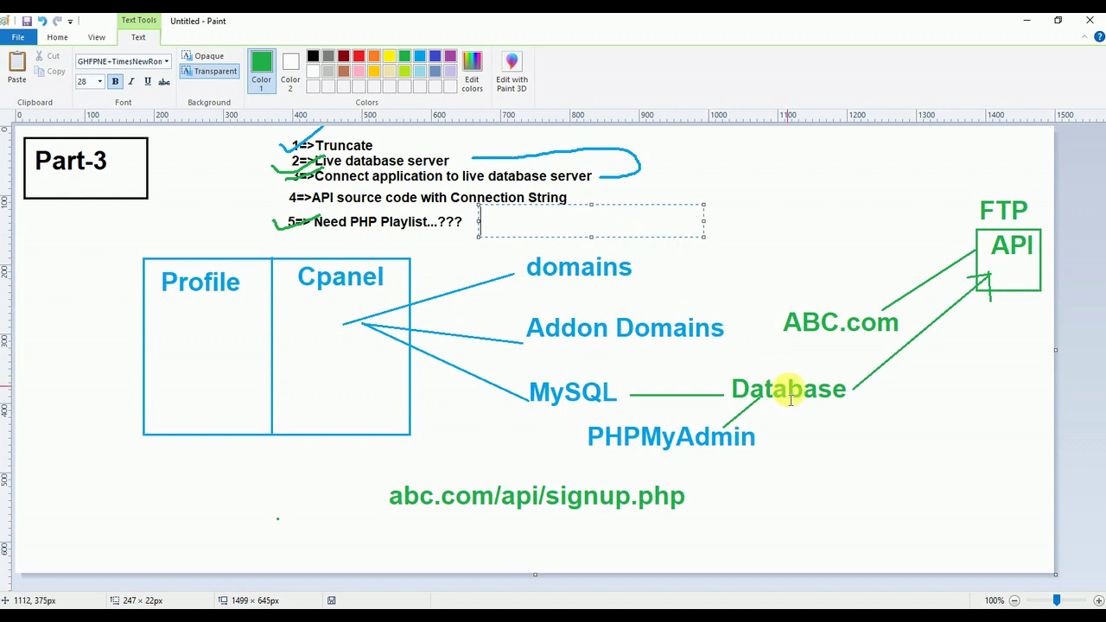
click(846, 452)
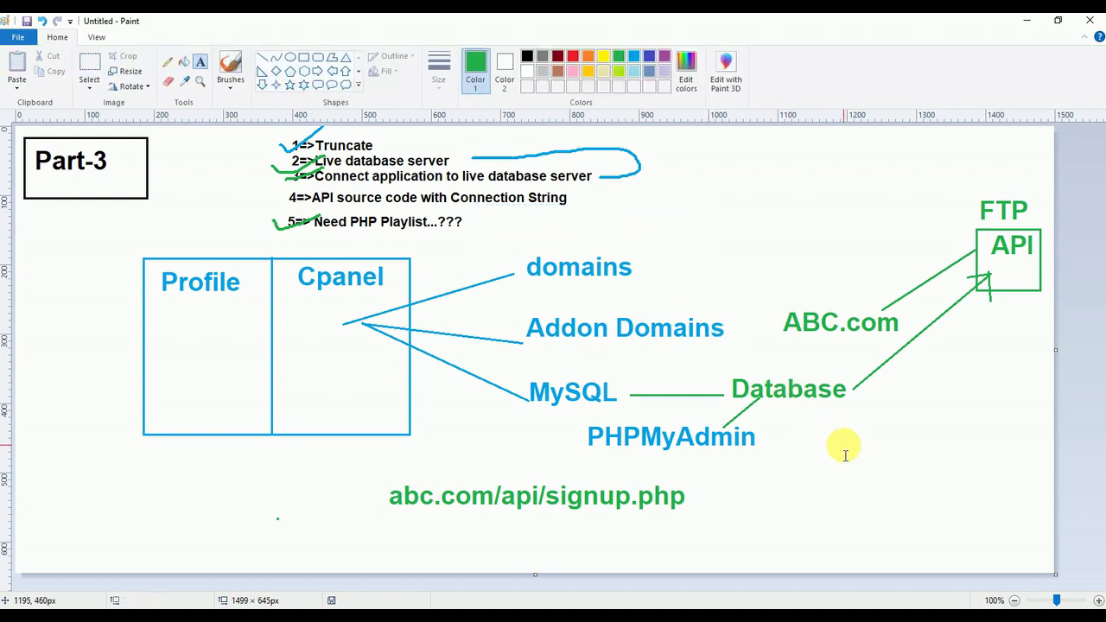